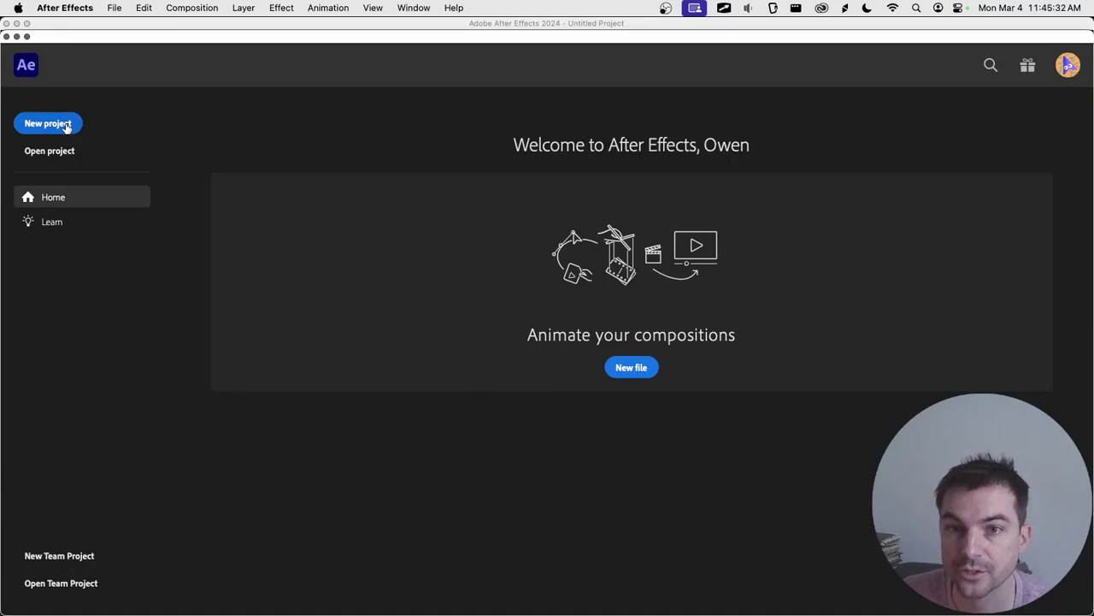
- Create a new project and start saving it, choosing the Animation folder inside MMP 100 in Documents
left_click(67, 126)
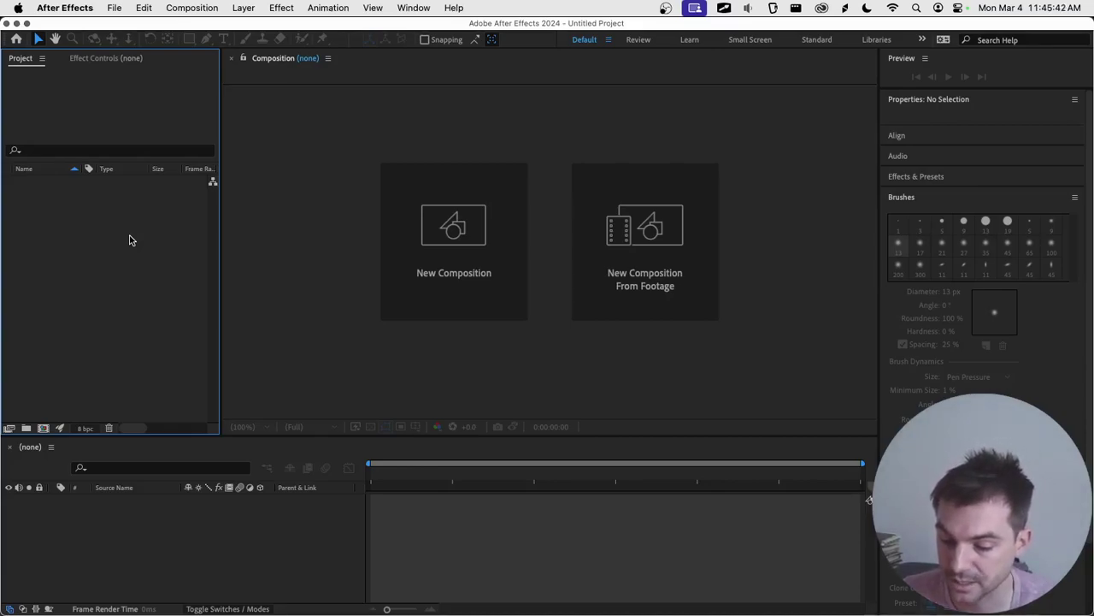
left_click(116, 10)
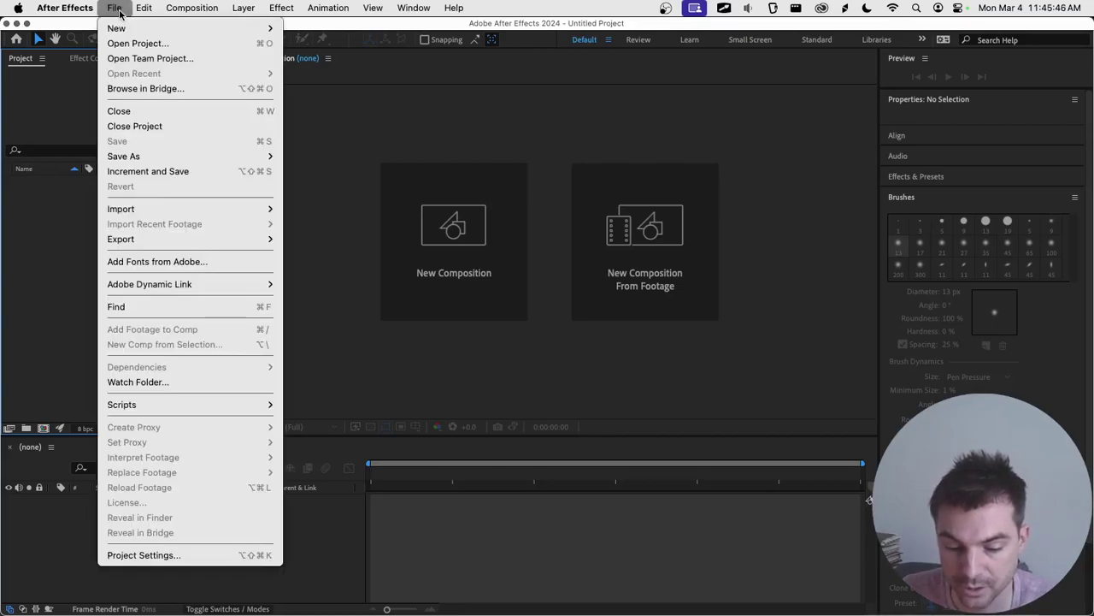
mouse_move(138, 158)
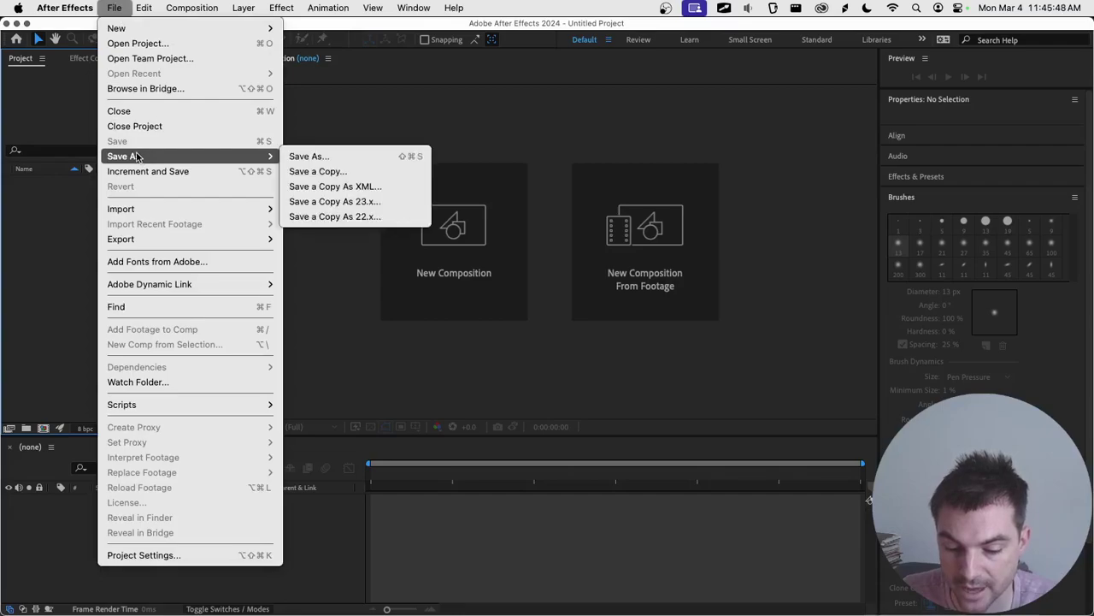
left_click(306, 155)
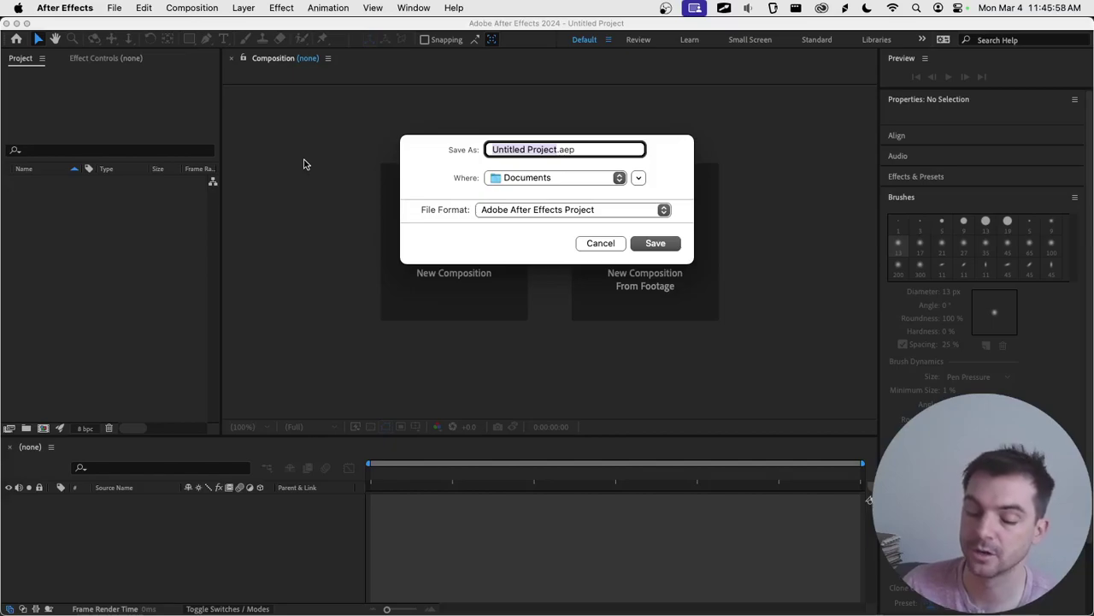
left_click(638, 177)
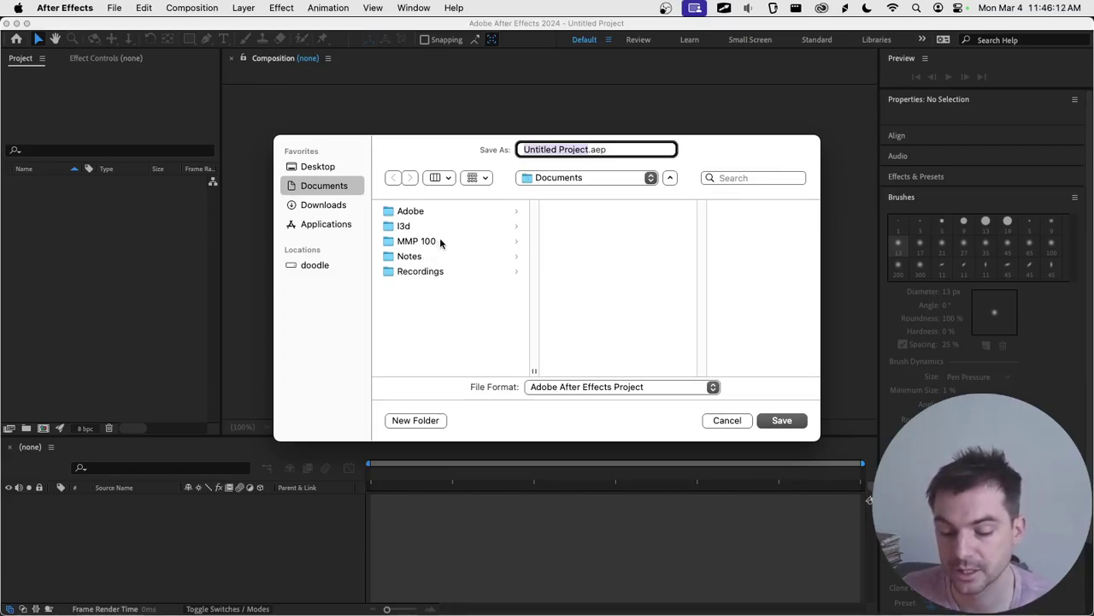
left_click(443, 242)
left_click(590, 213)
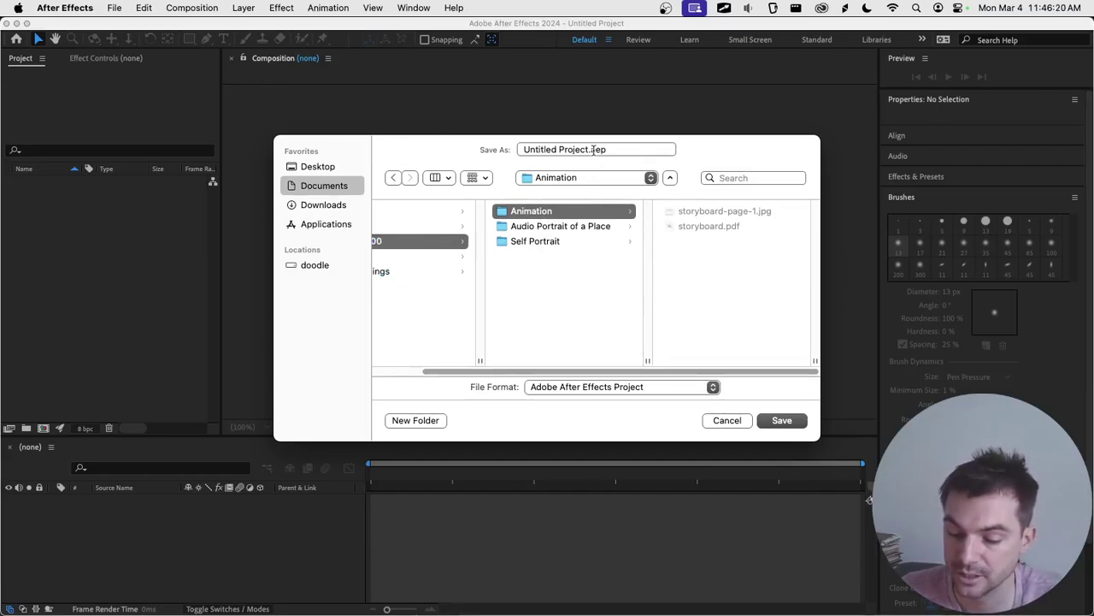
- Collapse and reopen the save dialog's folder browser, and choose the Animation folder in MMP 100 again
double_click(615, 148)
left_click(615, 148)
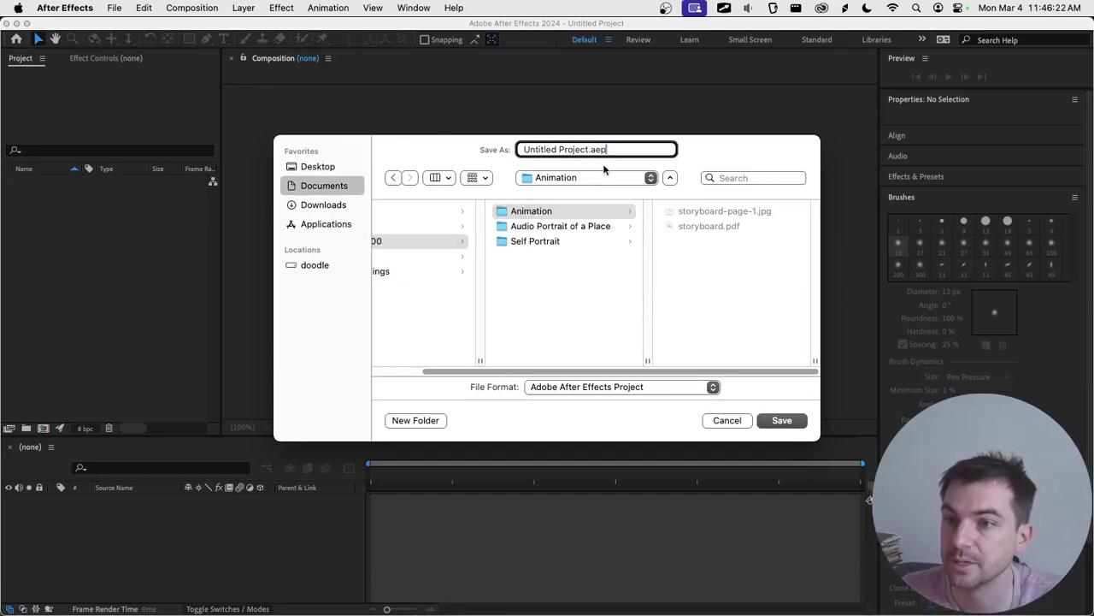
left_click(670, 177)
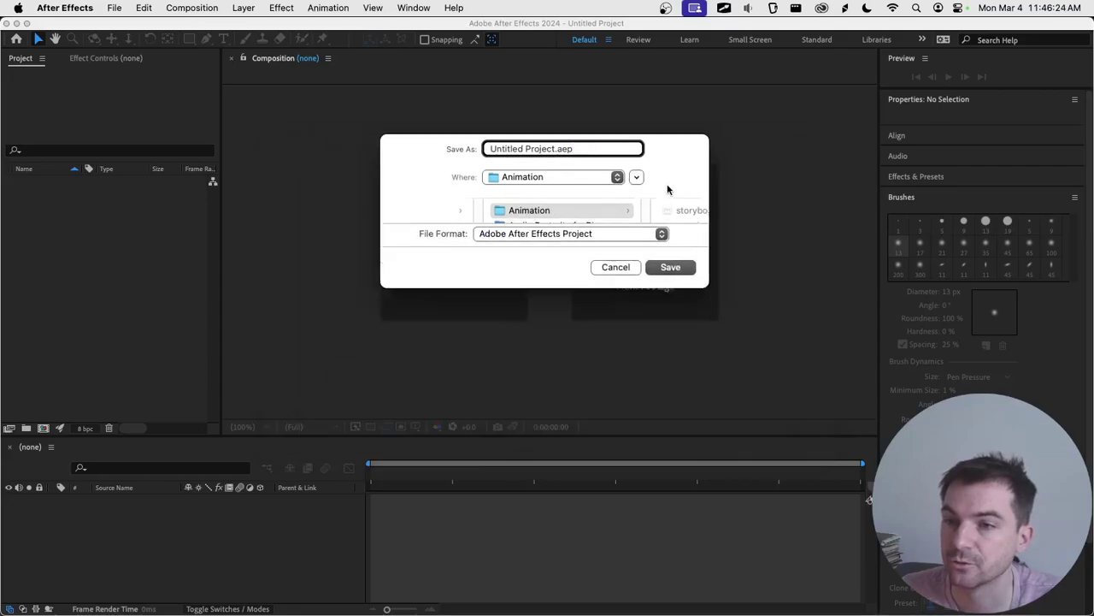
left_click(640, 178)
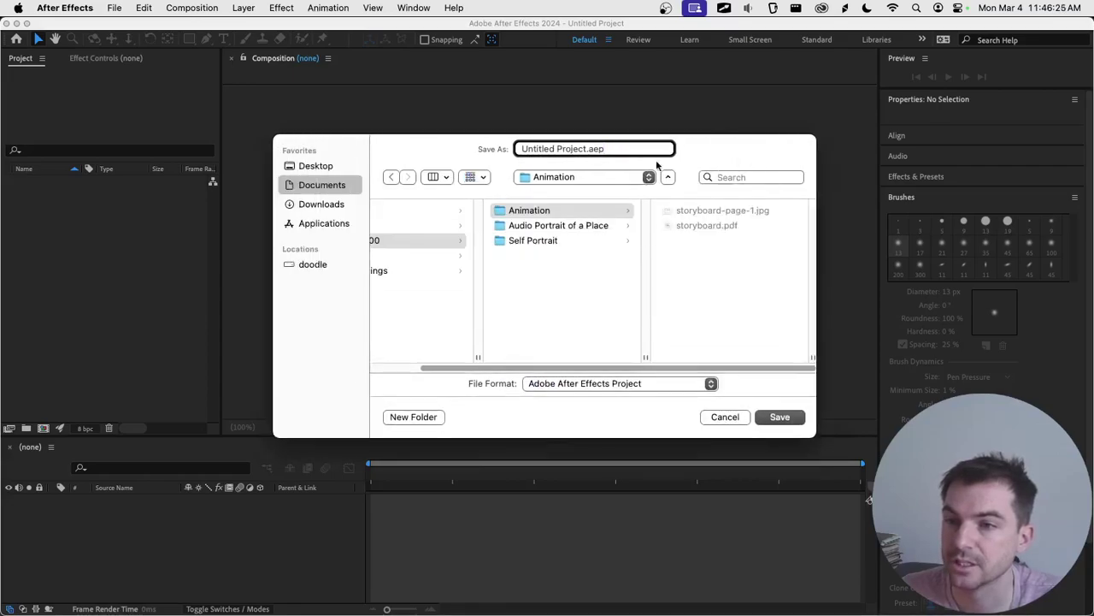
left_click(330, 186)
left_click(451, 243)
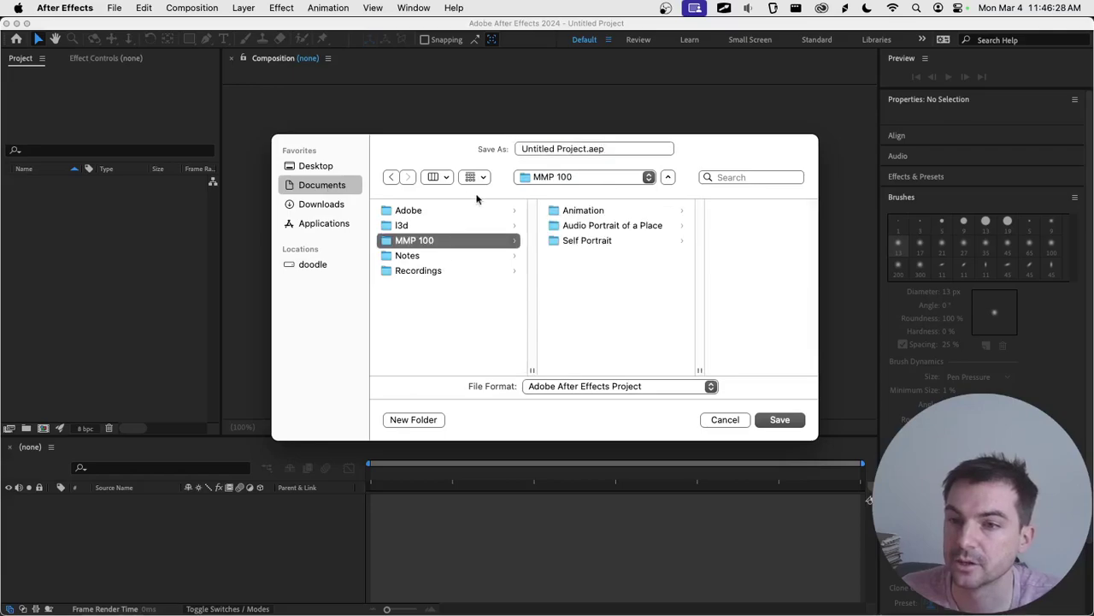
left_click(598, 210)
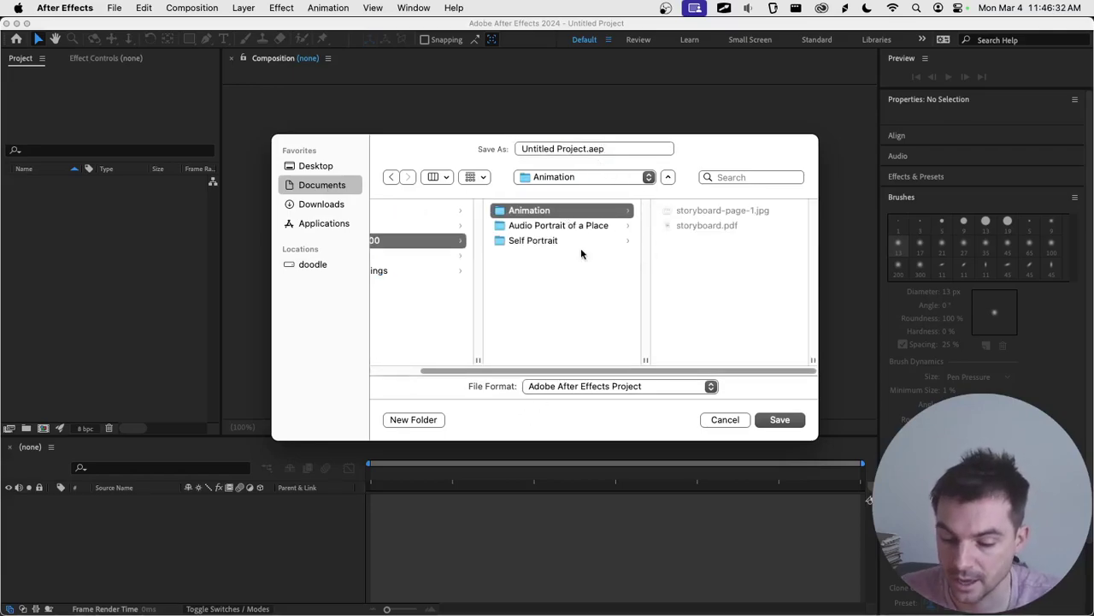
- Name the project file madness.aep and save it in the Animation folder
left_click(587, 148)
key("BackSpace")
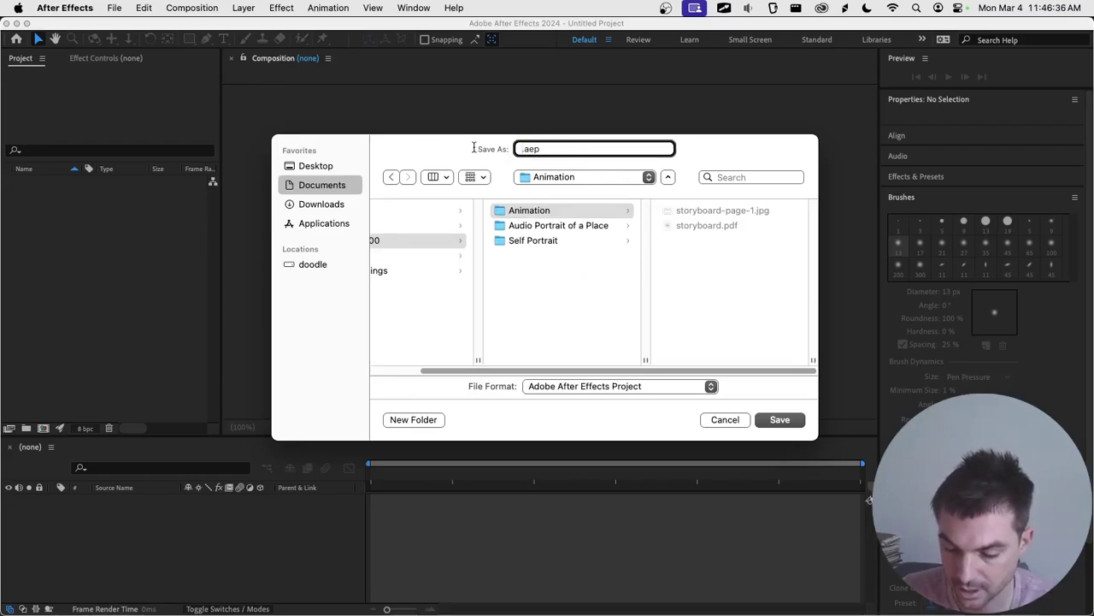
type("madness")
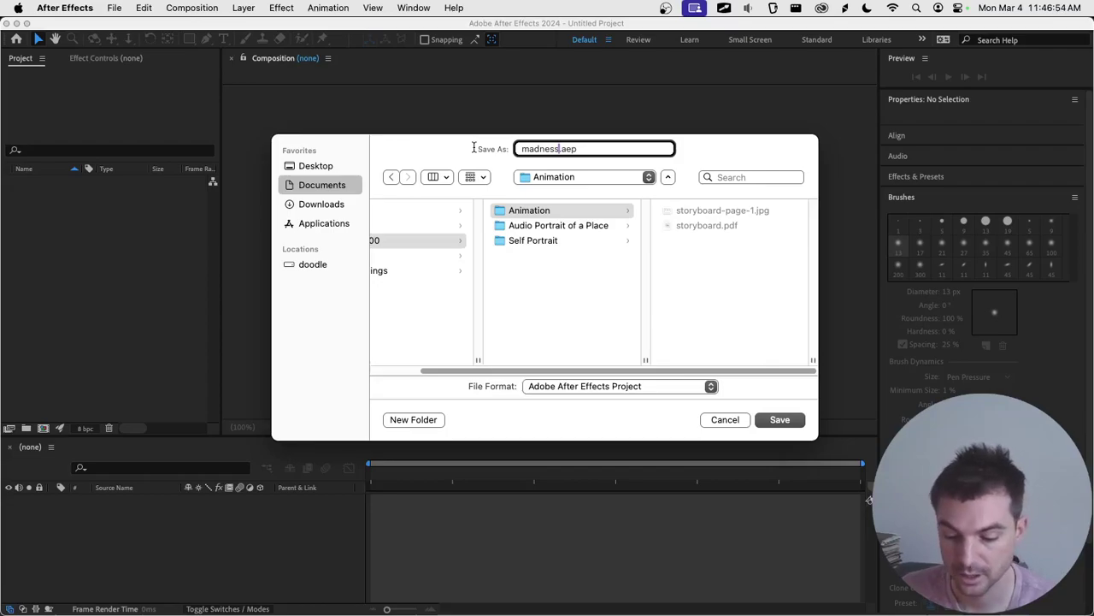
key("Return")
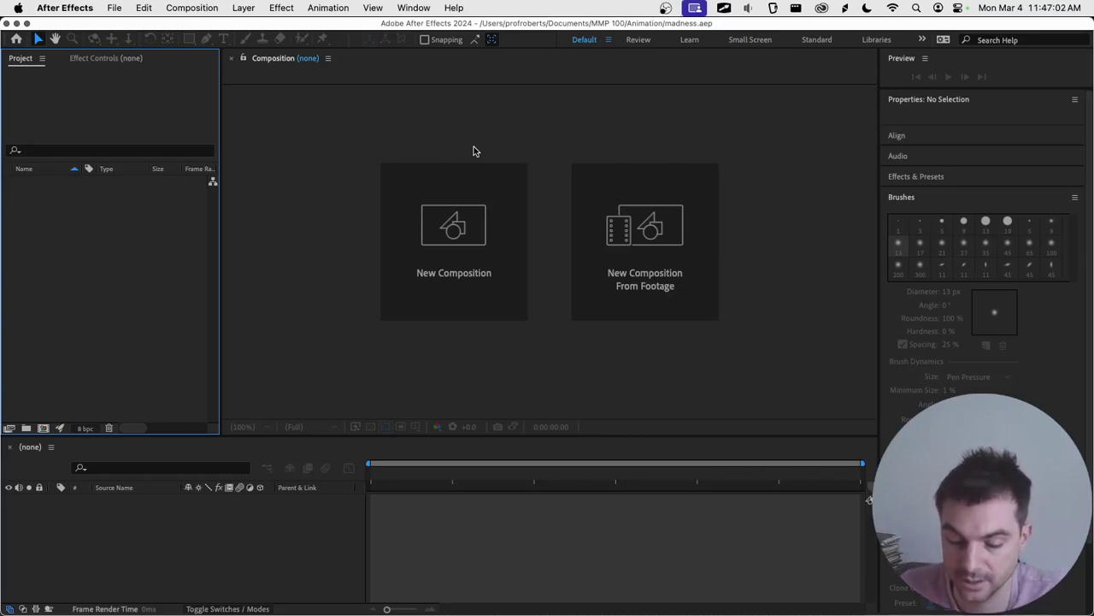
- Narrow the Project panel, try to restore it by reapplying the Default workspace, and widen it back by hand
left_click_drag(218, 203, 123, 206)
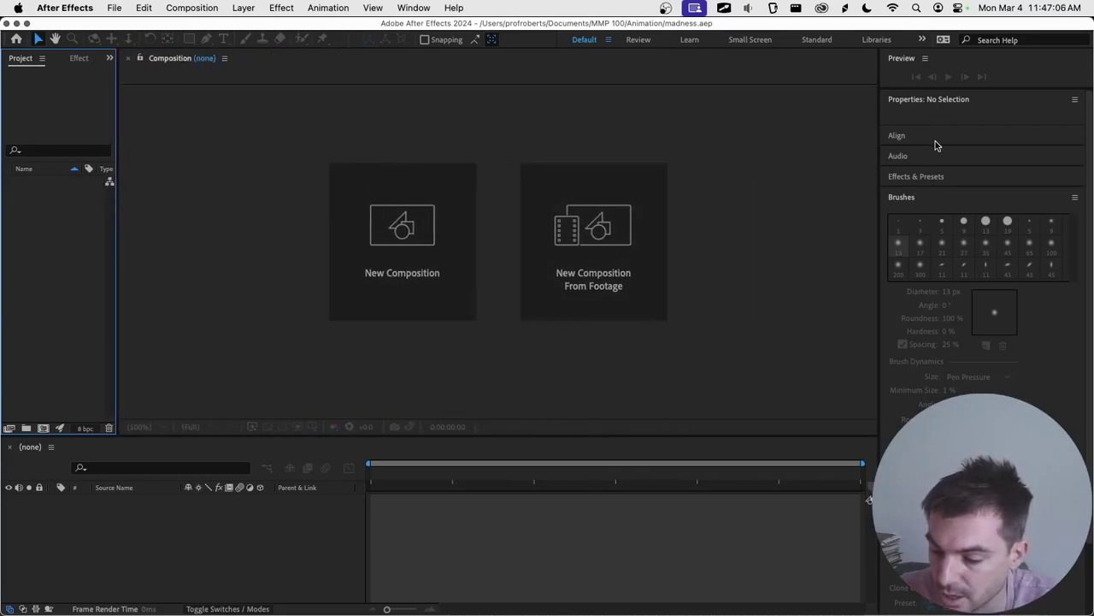
left_click(403, 8)
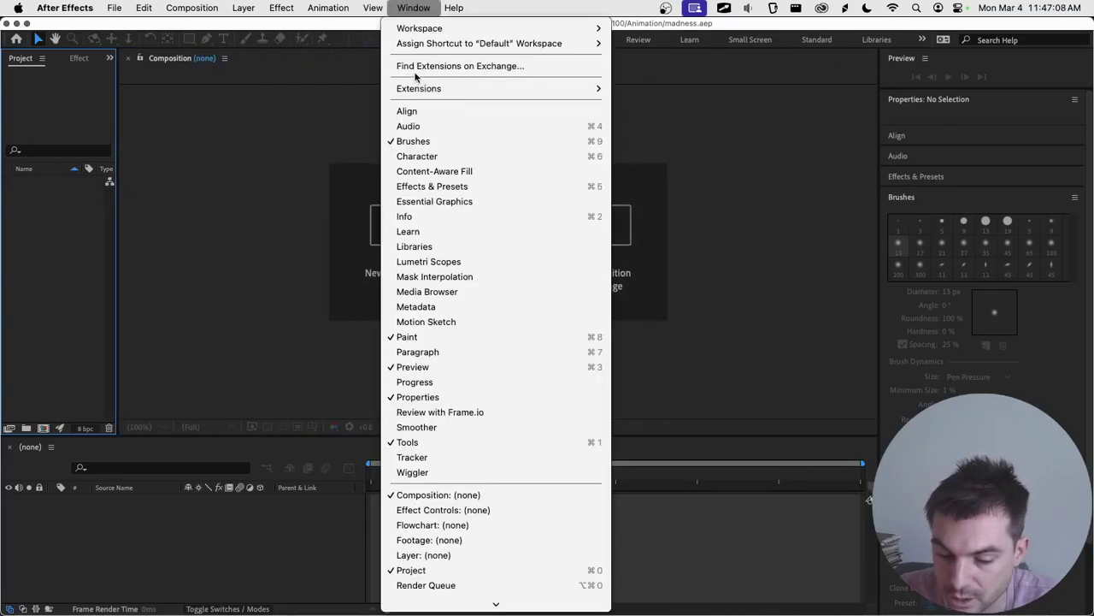
mouse_move(487, 30)
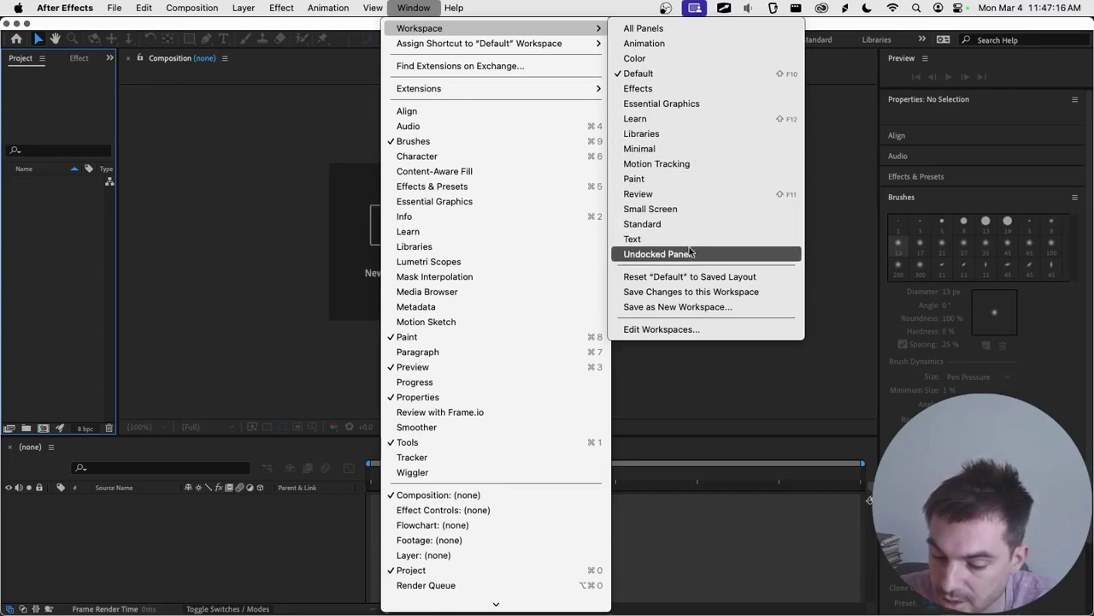
left_click(673, 75)
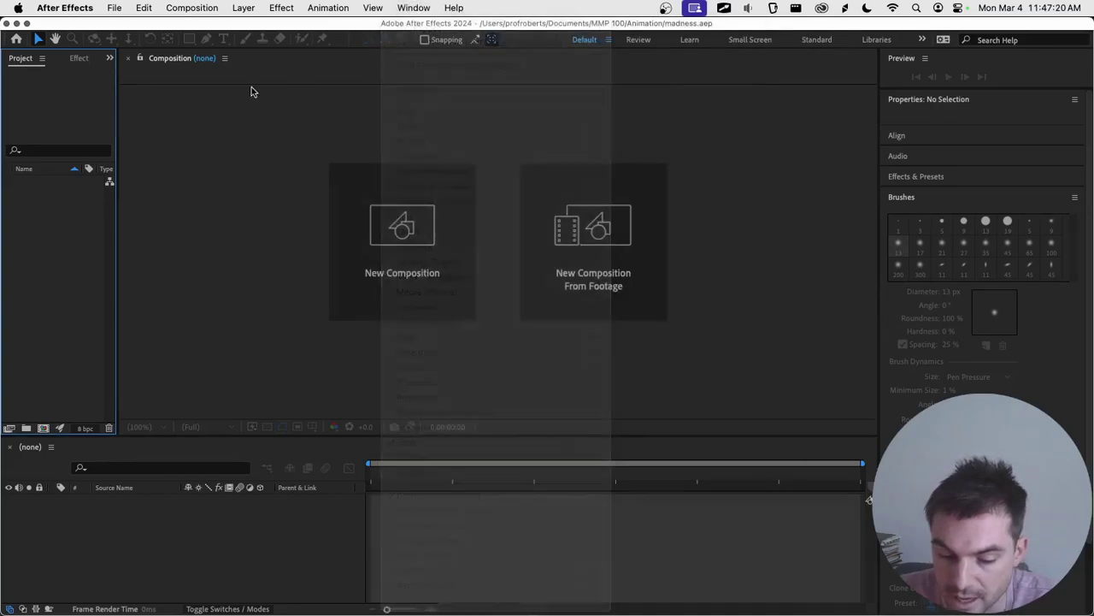
left_click_drag(117, 138, 221, 152)
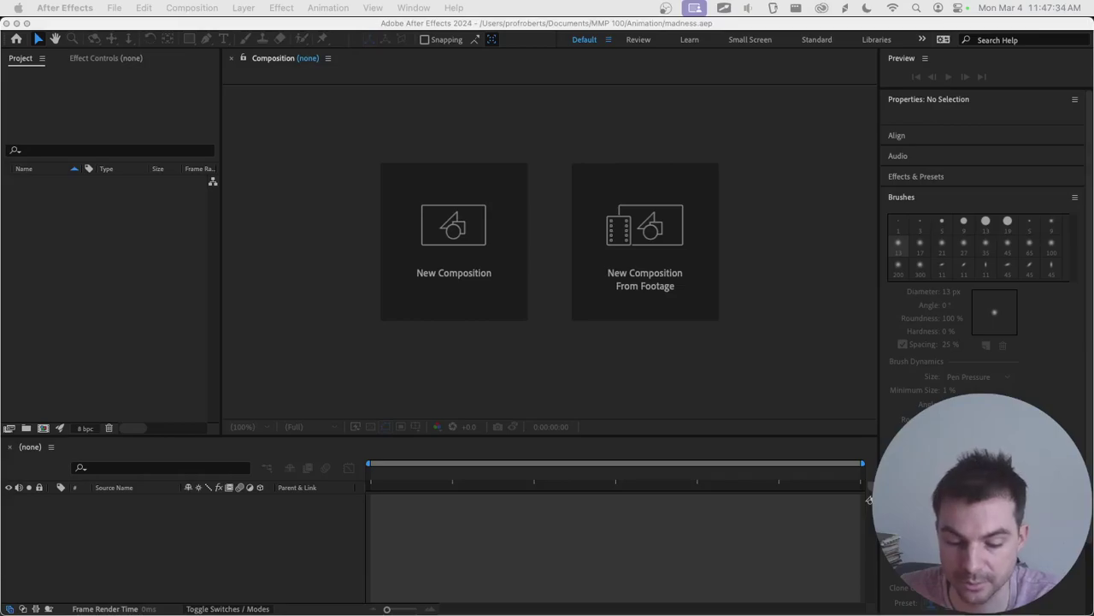
- Collapse the Brushes and Paint panels
left_click(151, 260)
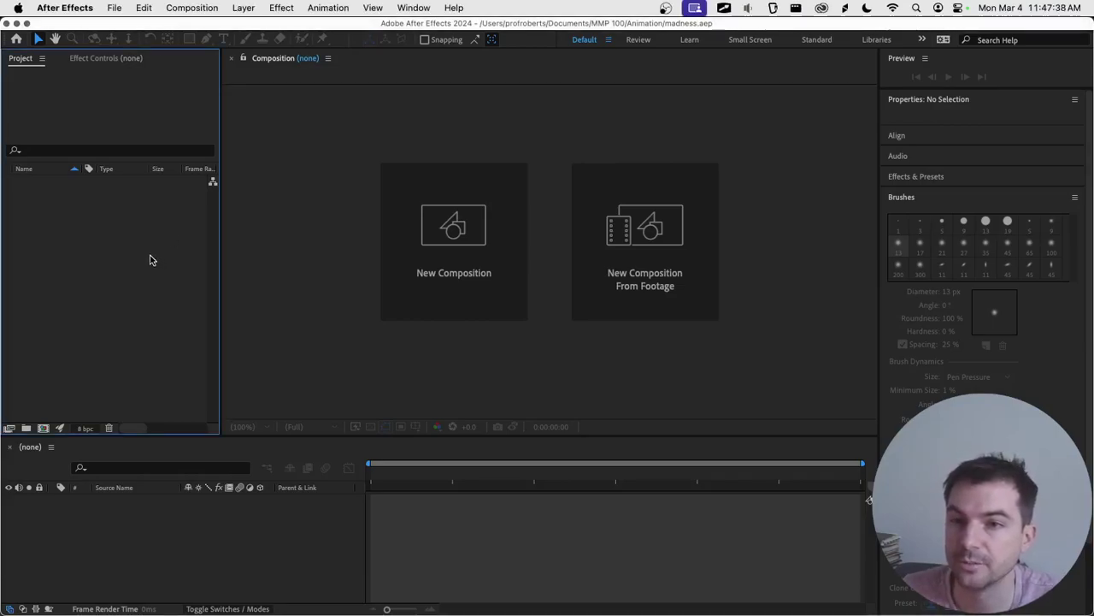
left_click(296, 117)
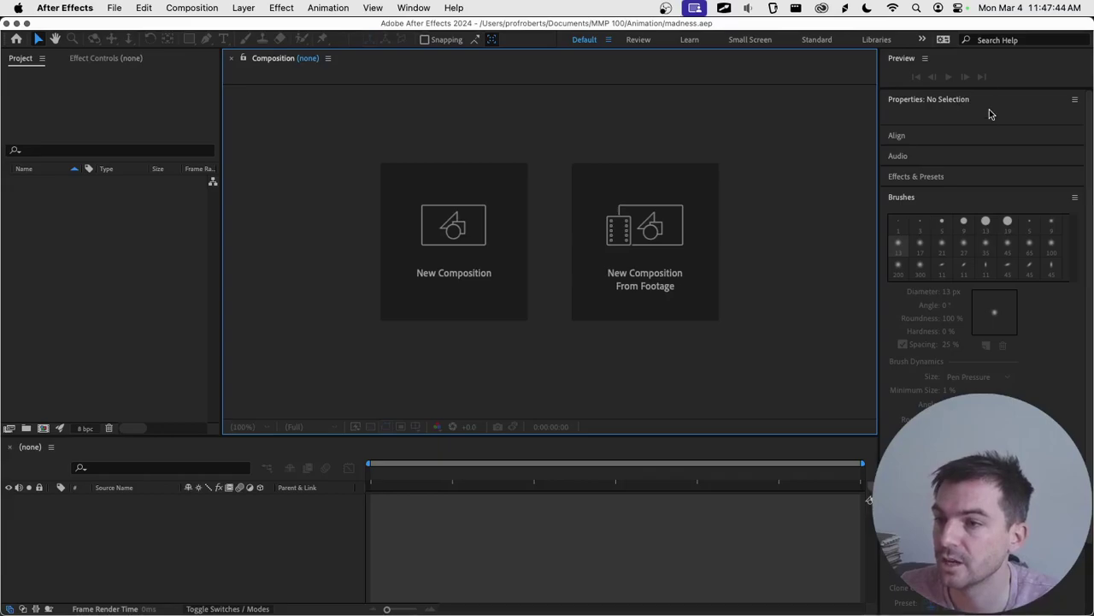
left_click(962, 199)
left_click(946, 218)
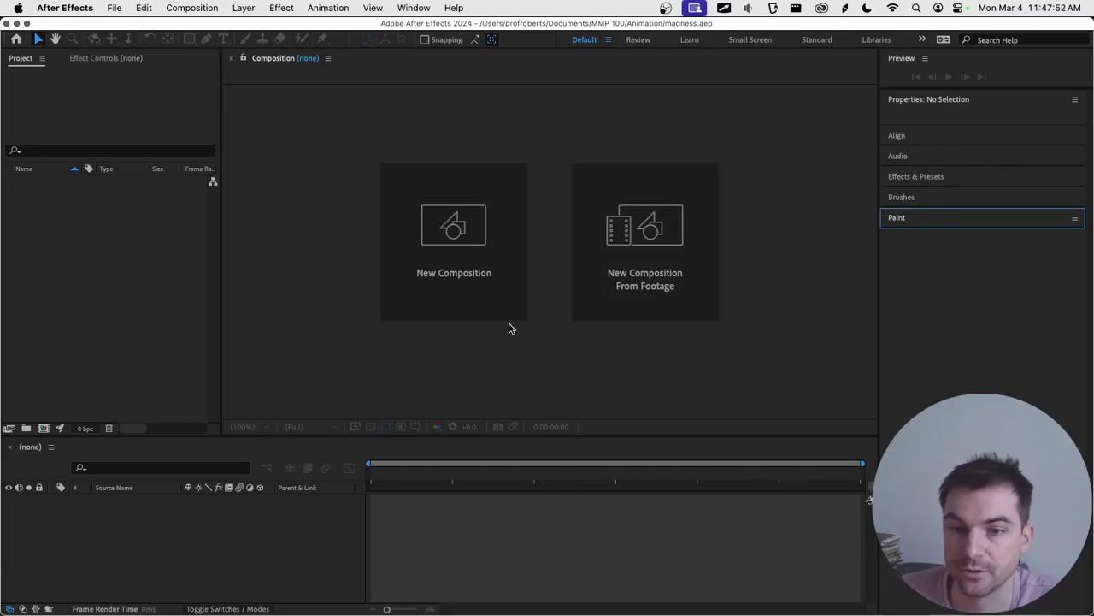
left_click(149, 566)
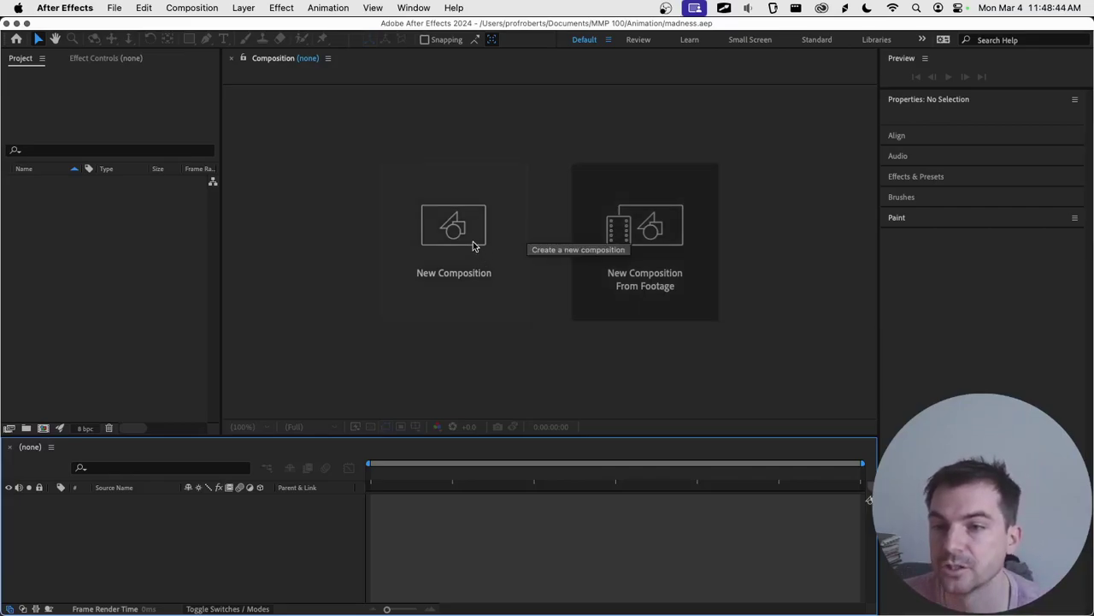
- Start a new composition named main with the HD 1920x1080 29.97 fps preset
left_click(513, 243)
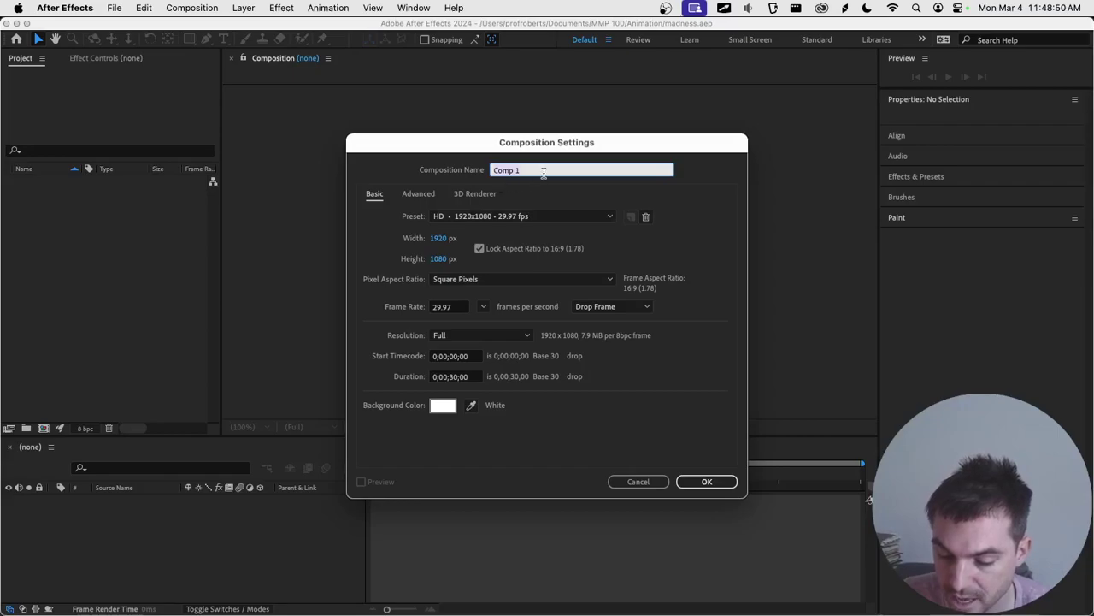
type("main")
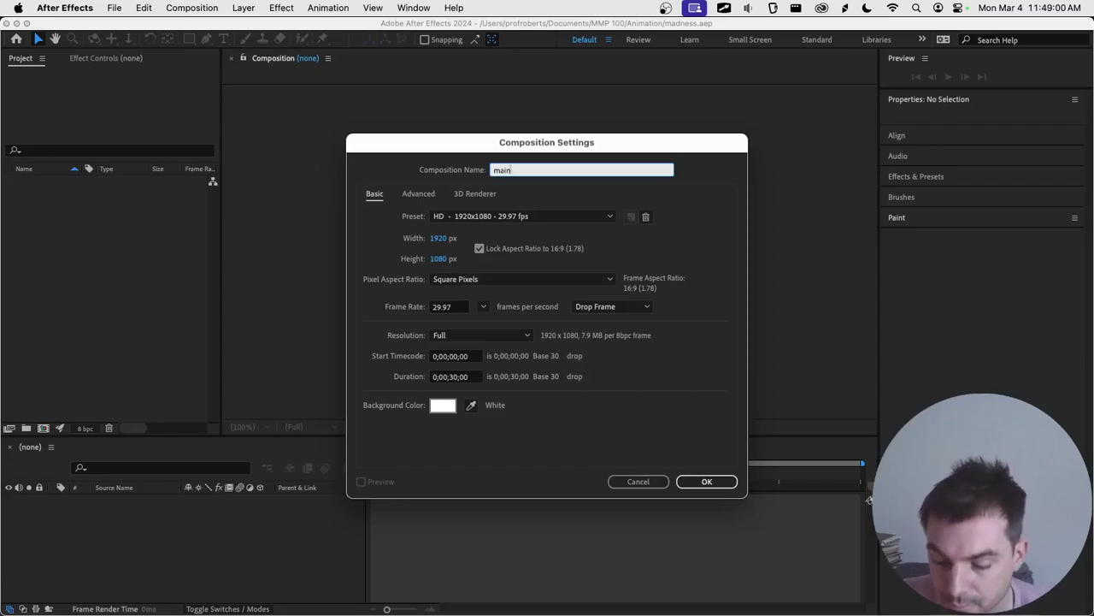
left_click(597, 220)
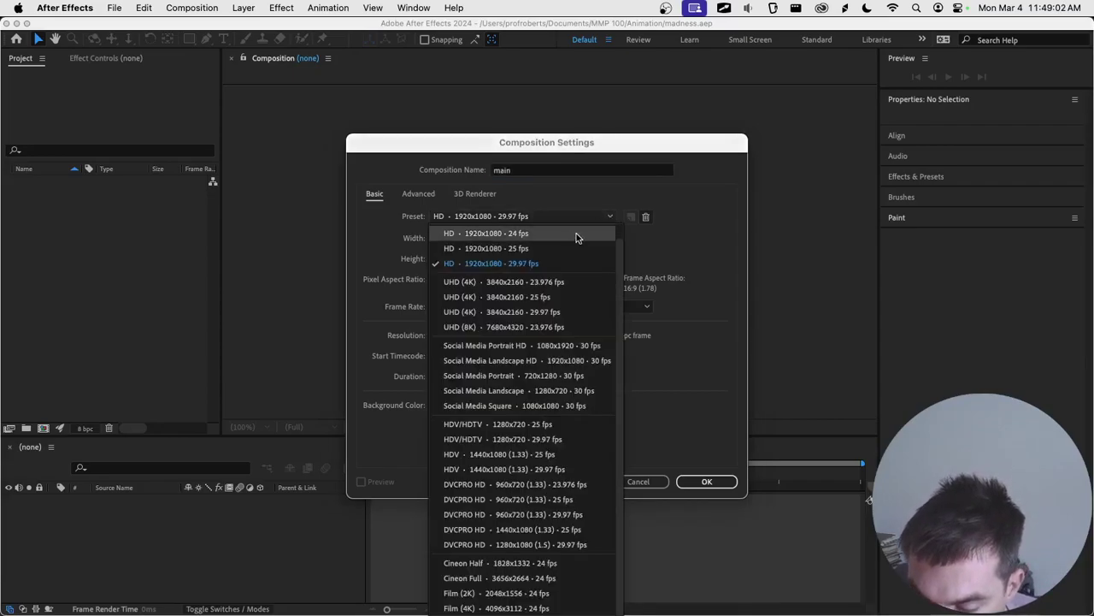
left_click(503, 262)
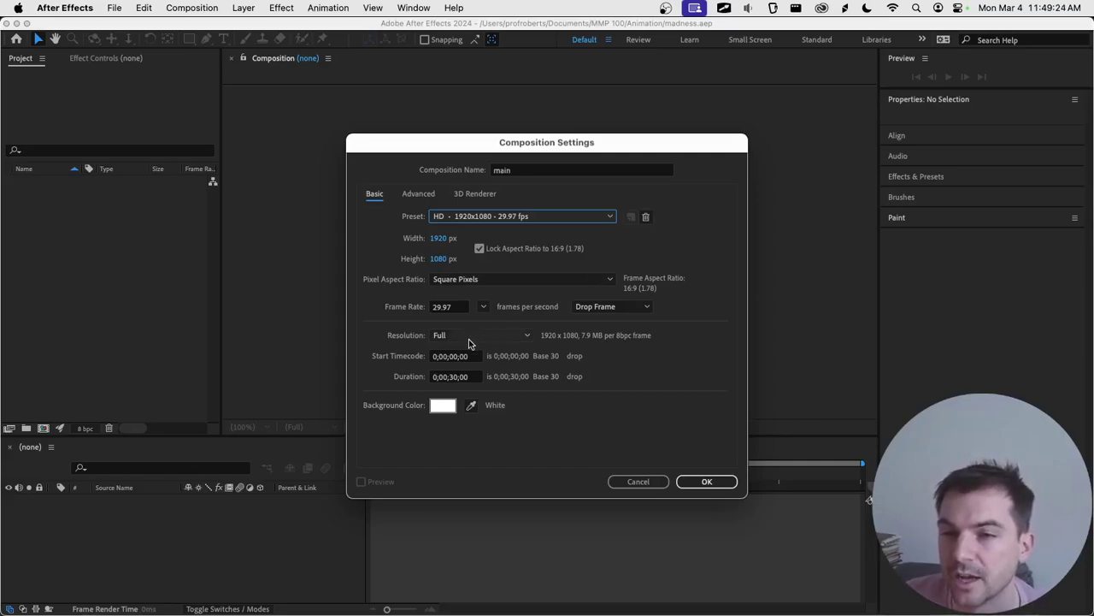
- Set the composition's duration to 0;00;10;00
left_click(453, 380)
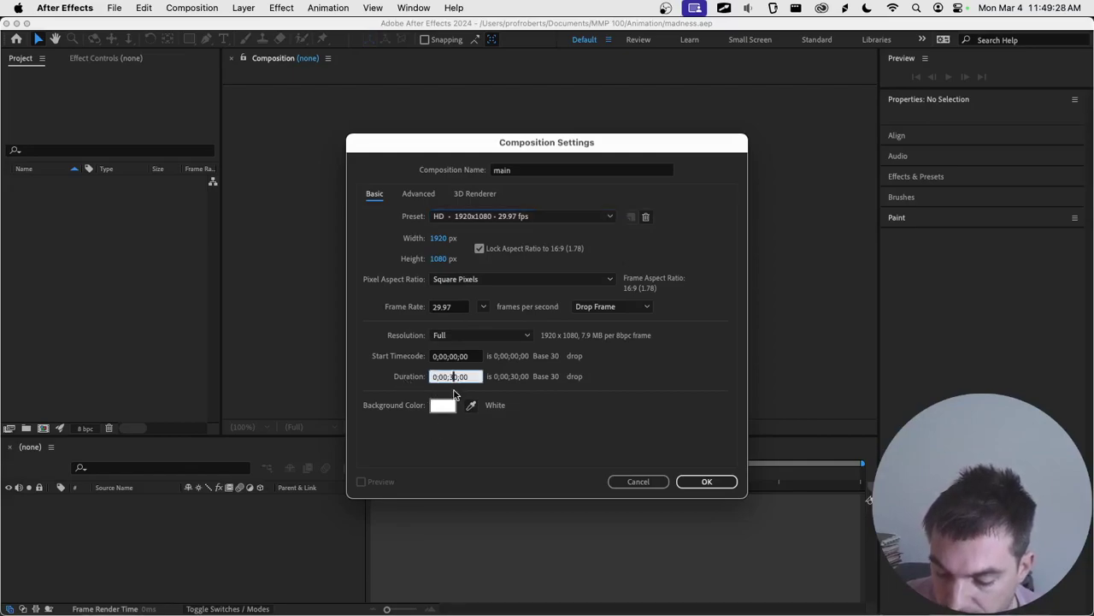
left_click(536, 386)
left_click(469, 381)
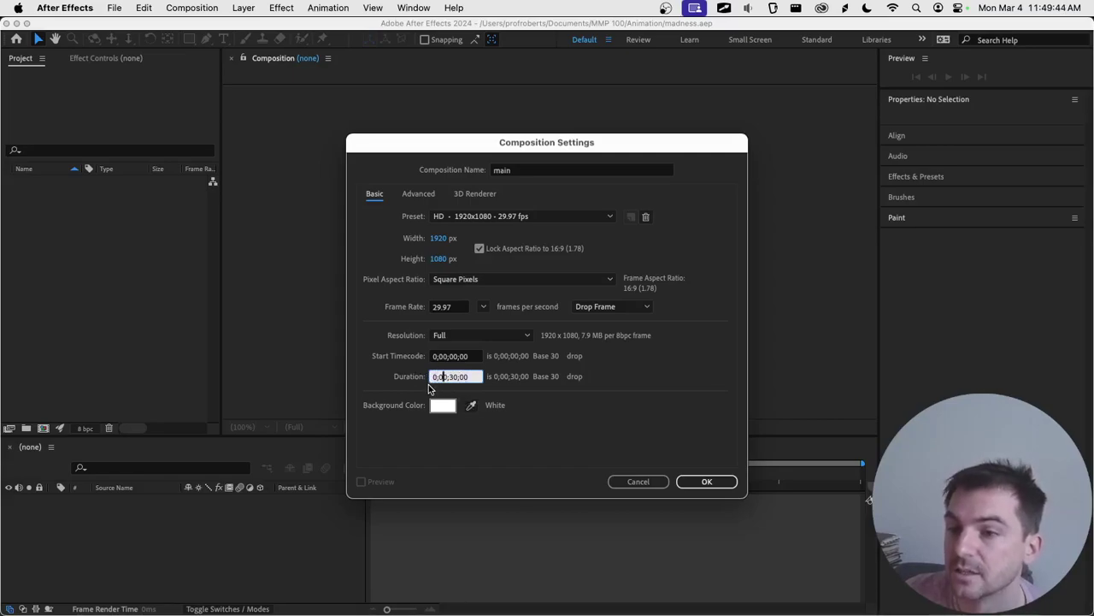
key("Right")
key("Right")
key("Right")
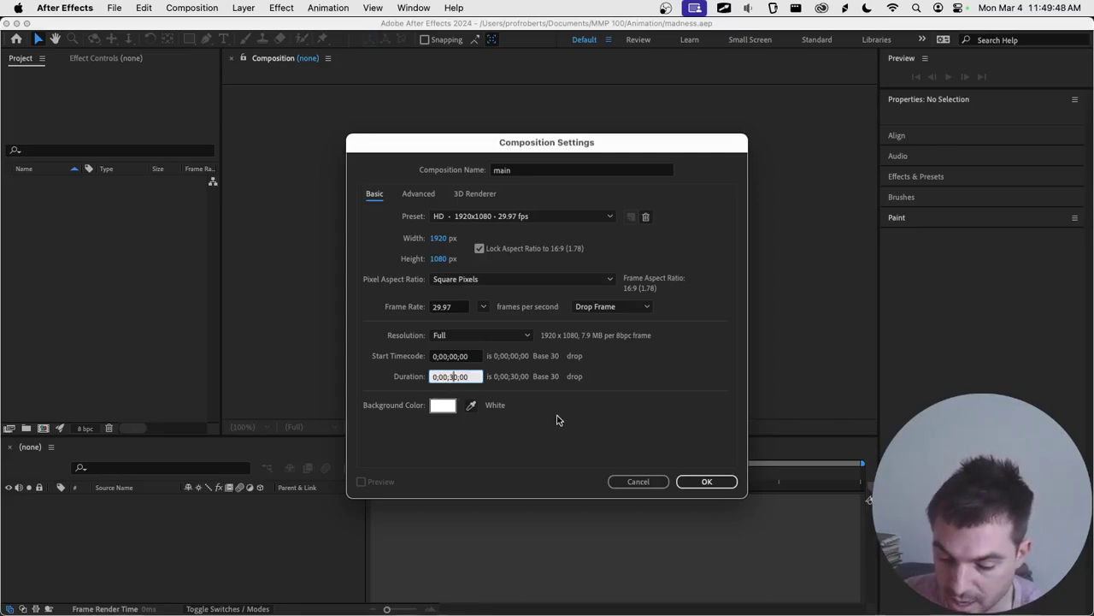
key("BackSpace")
type("1")
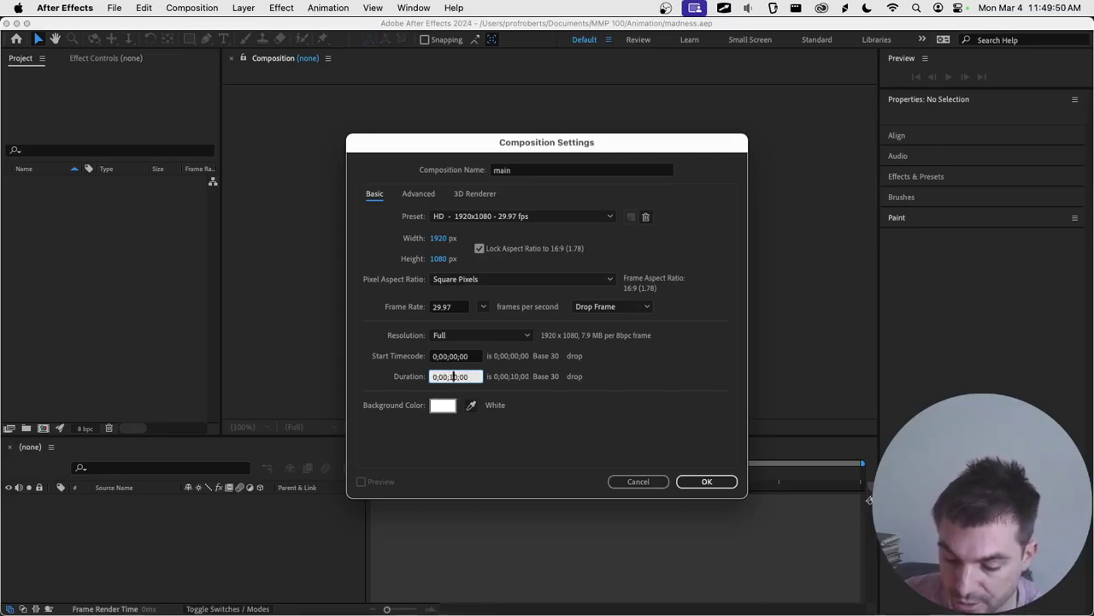
left_click(590, 387)
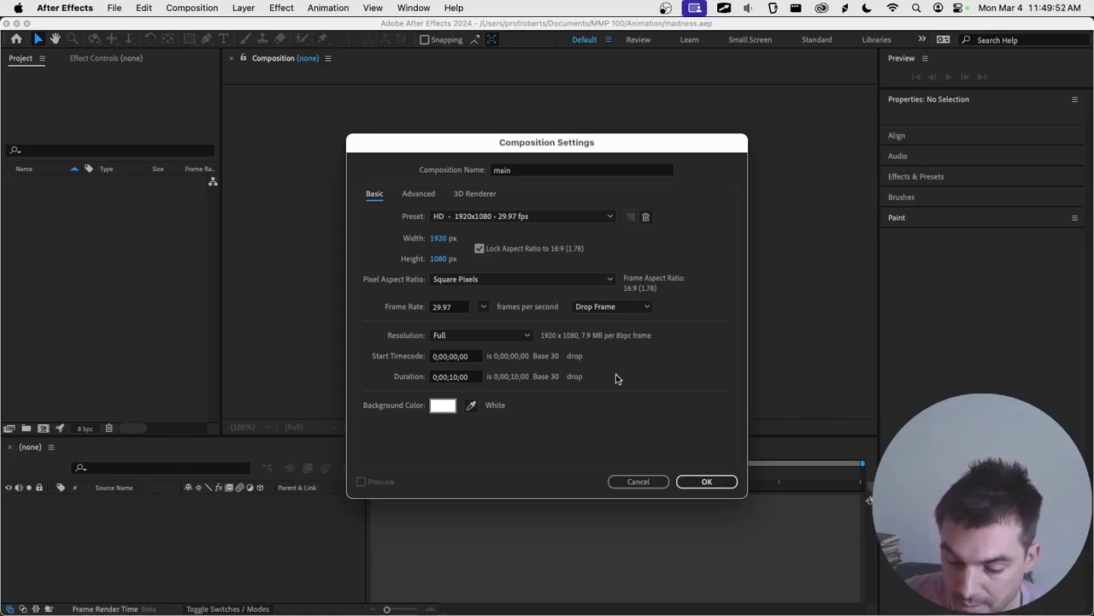
- Set the composition's background colour to black (000000) and create the composition
left_click(443, 407)
left_click_drag(450, 318, 373, 419)
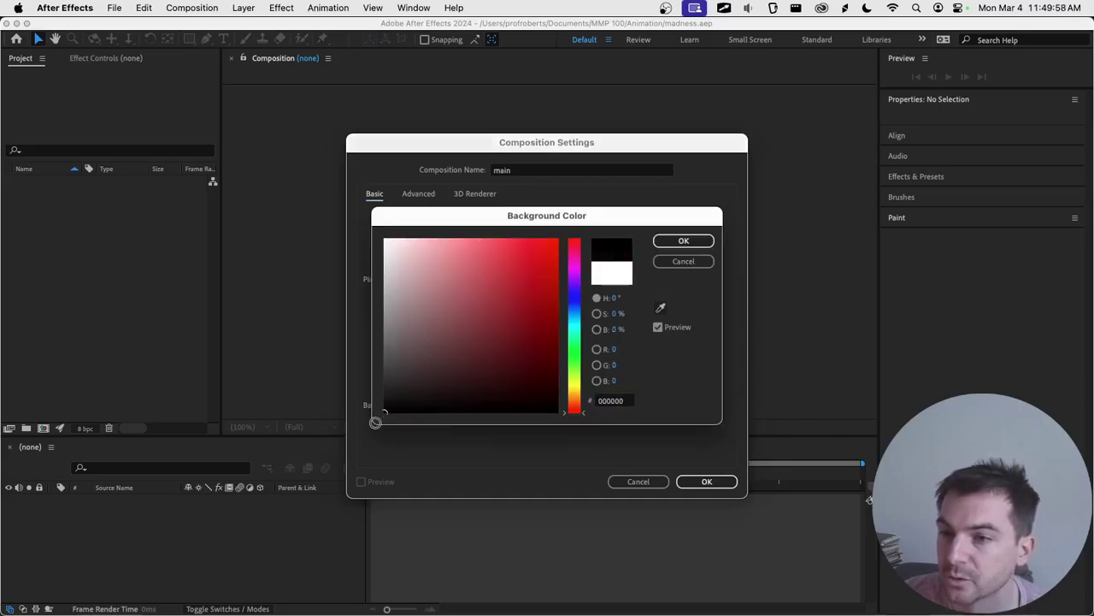
left_click(681, 242)
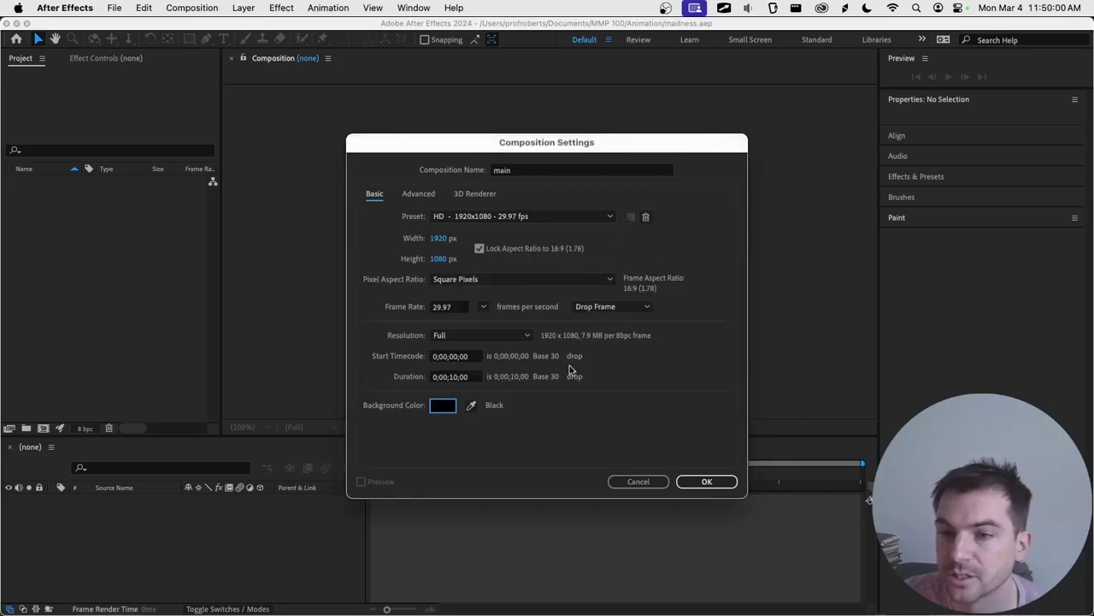
left_click(703, 482)
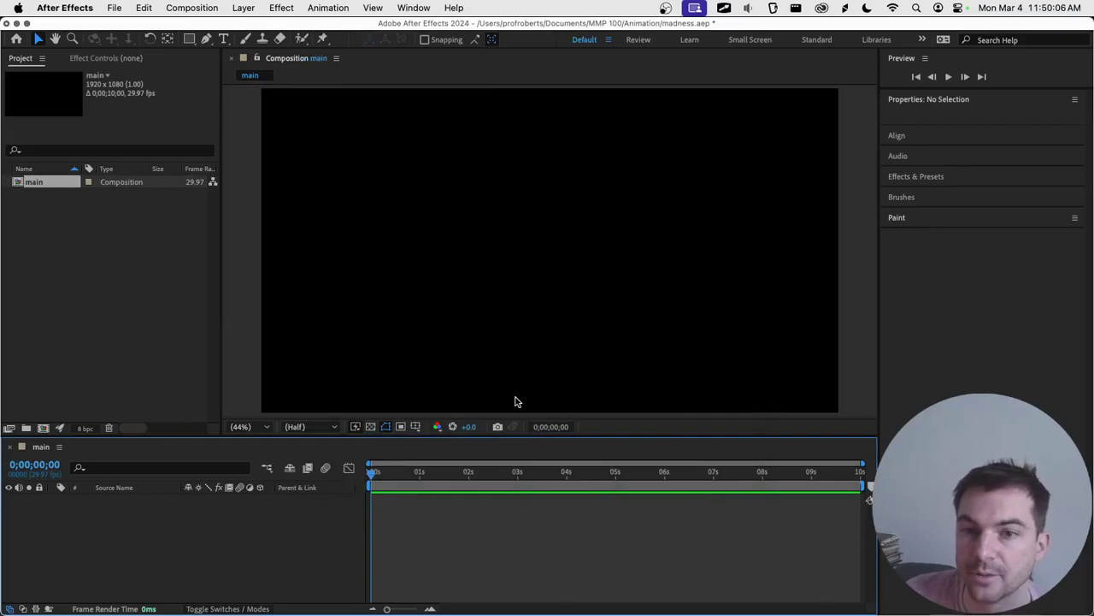
- Zoom in and out on the main composition in the viewer and reset its magnification to Fit
left_click(32, 205)
left_click(36, 185)
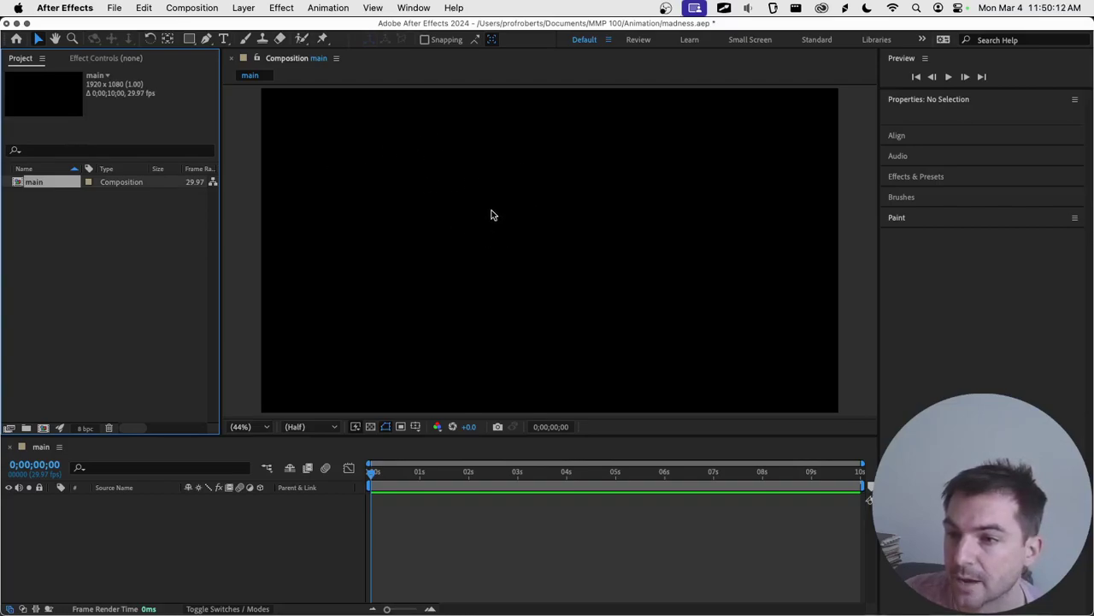
scroll(496, 226, "down", 2)
scroll(496, 226, "up", 2)
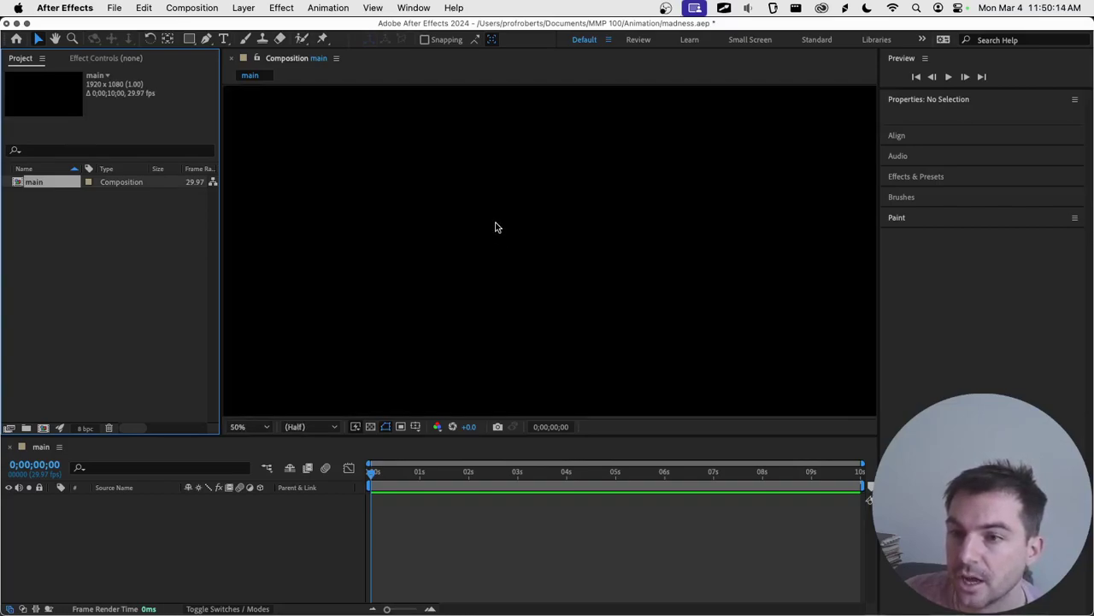
scroll(496, 227, "down", 3)
scroll(496, 227, "up", 2)
scroll(496, 227, "up", 2)
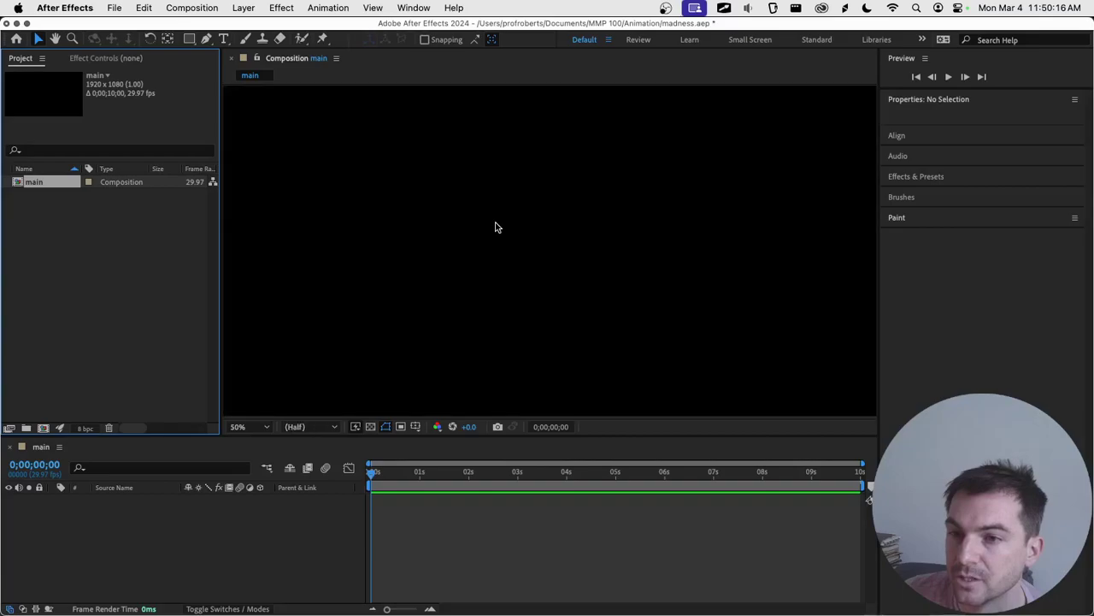
scroll(496, 227, "down", 1)
scroll(496, 227, "up", 1)
scroll(496, 226, "down", 1)
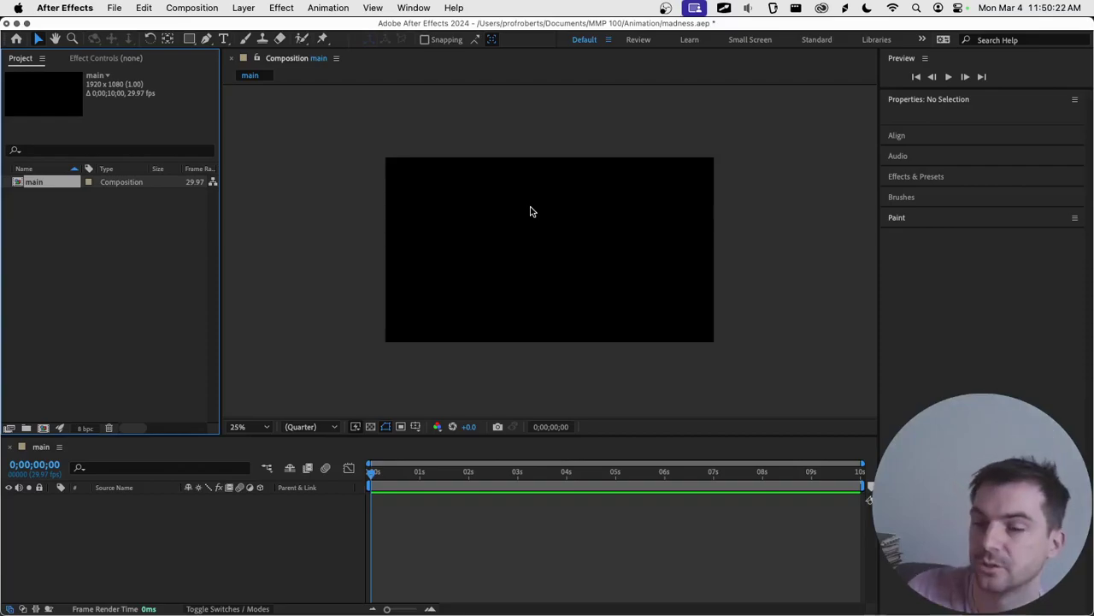
scroll(479, 244, "down", 1)
scroll(511, 278, "up", 2)
left_click(261, 425)
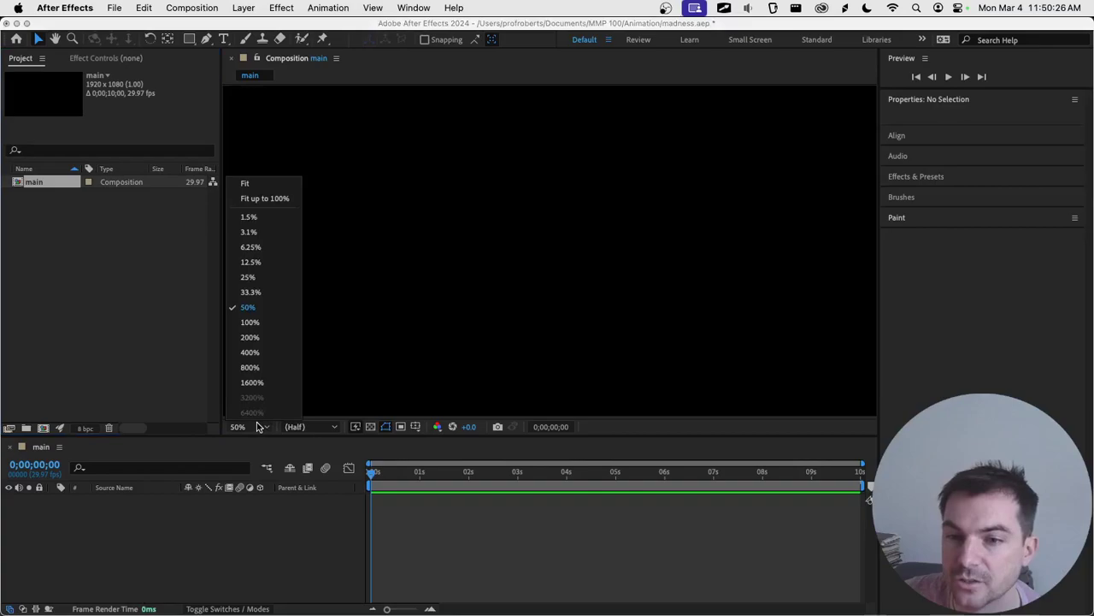
left_click(273, 184)
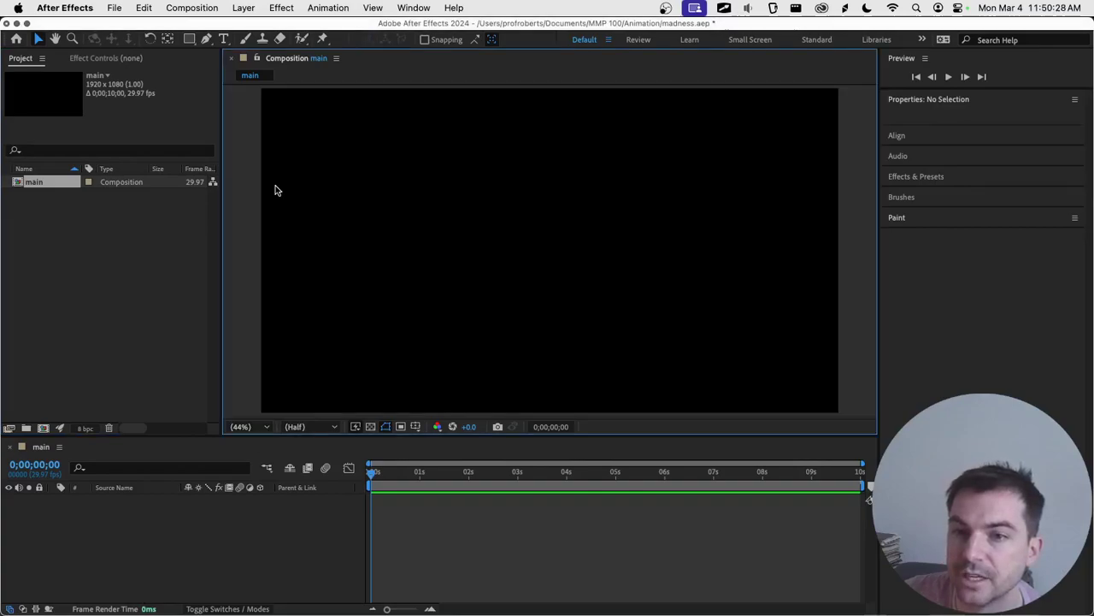
- Try the 100%, 1.5% and 12.5% viewer magnifications and return the composition view to Fit
left_click(267, 426)
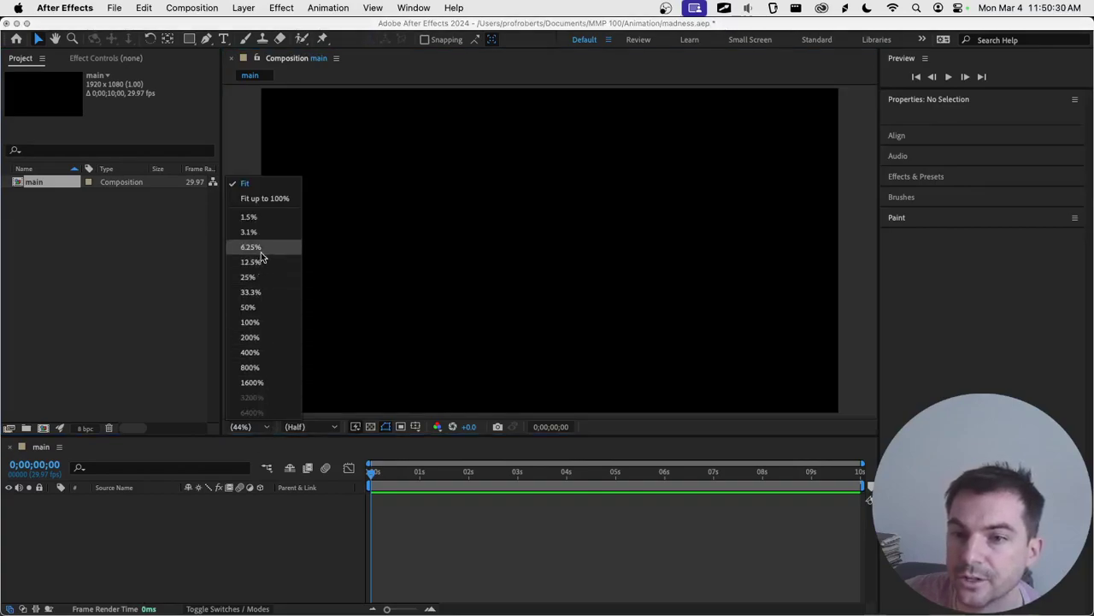
left_click(261, 330)
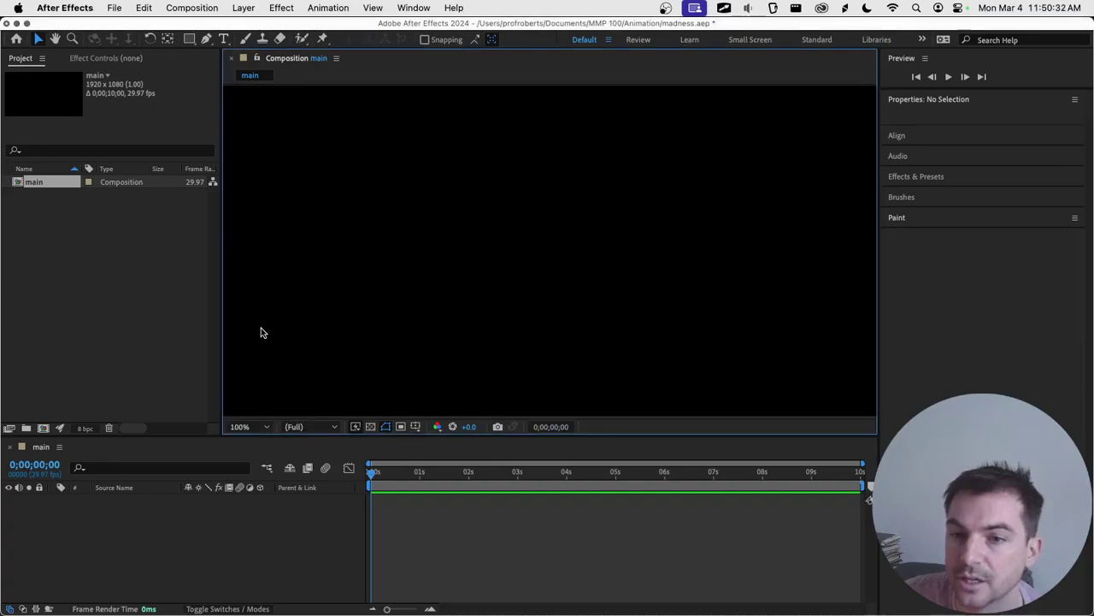
left_click(250, 425)
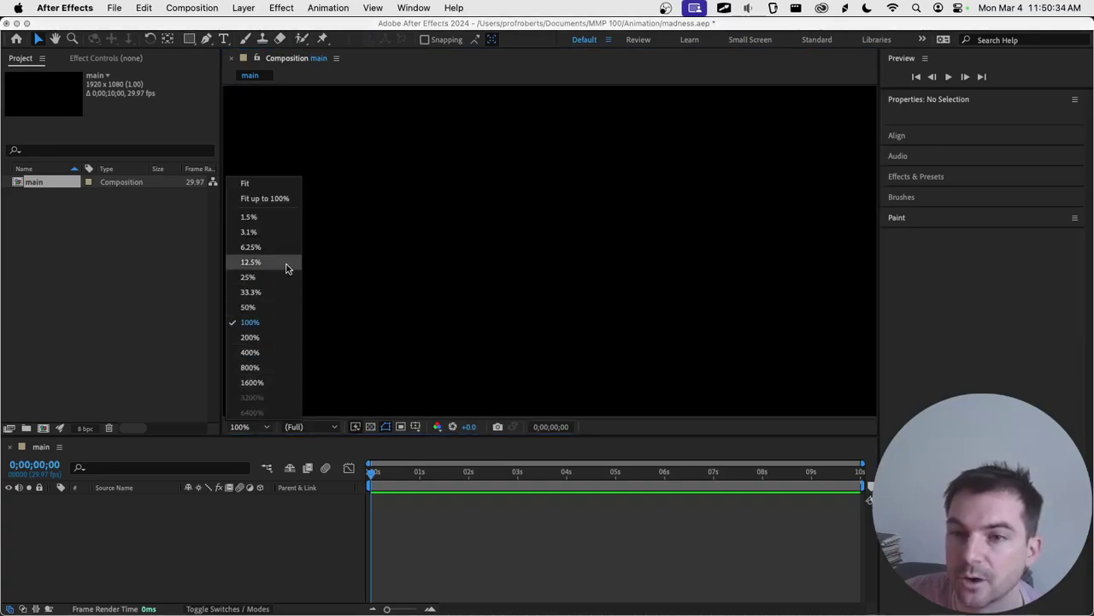
left_click(282, 221)
left_click(251, 426)
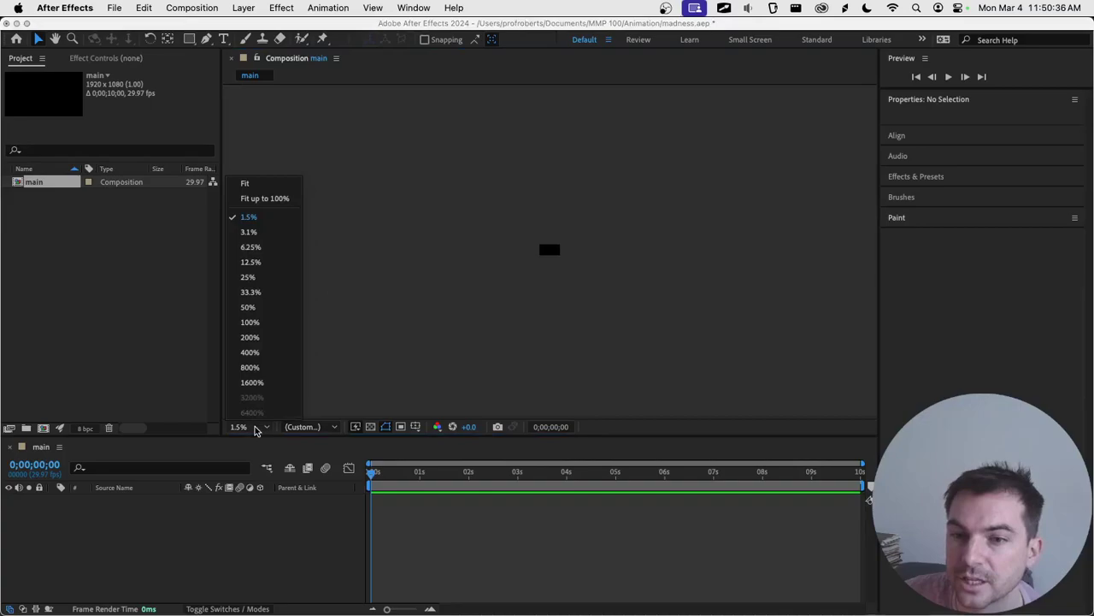
left_click(265, 261)
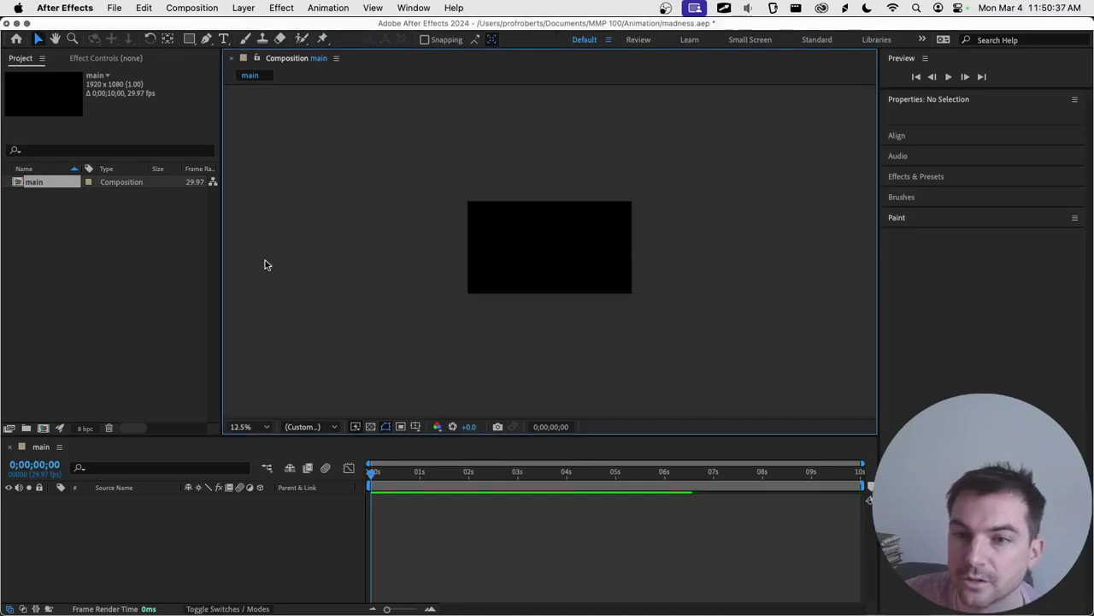
left_click(251, 426)
left_click(256, 183)
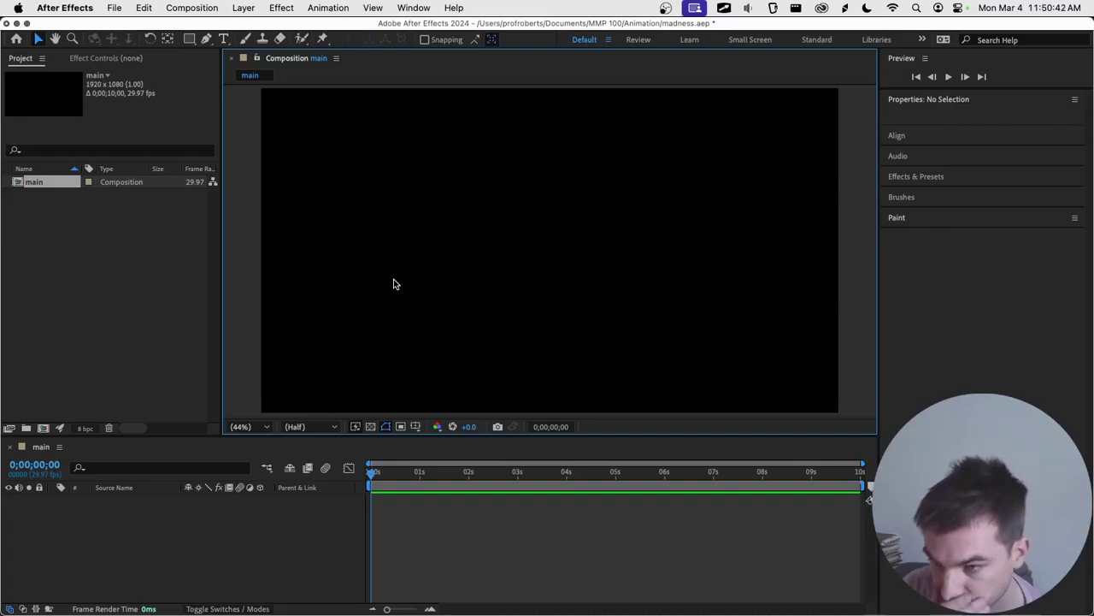
left_click(200, 547)
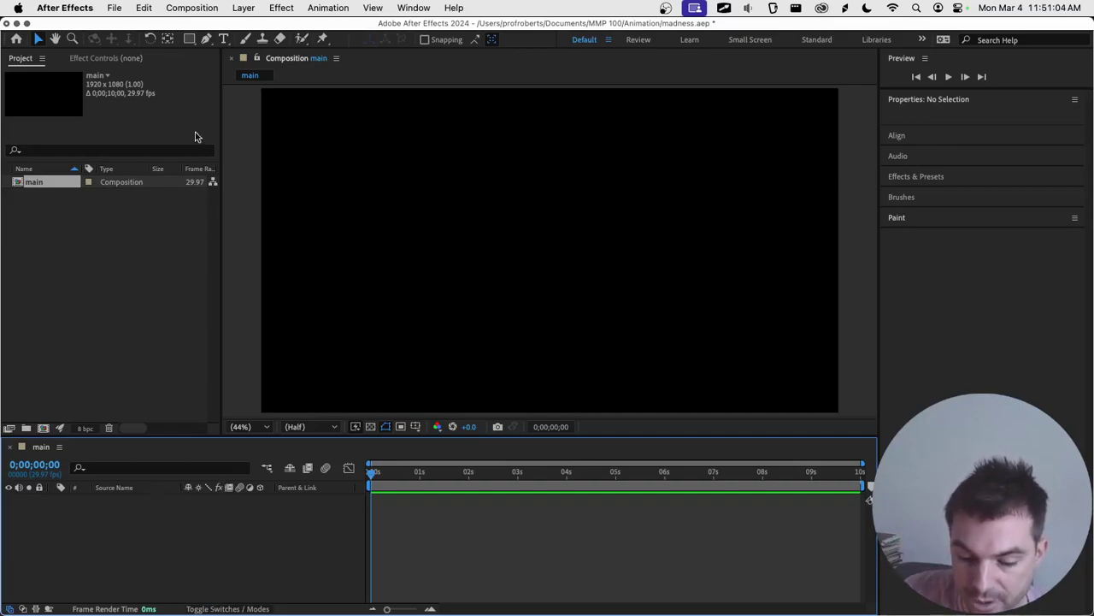
left_click(245, 8)
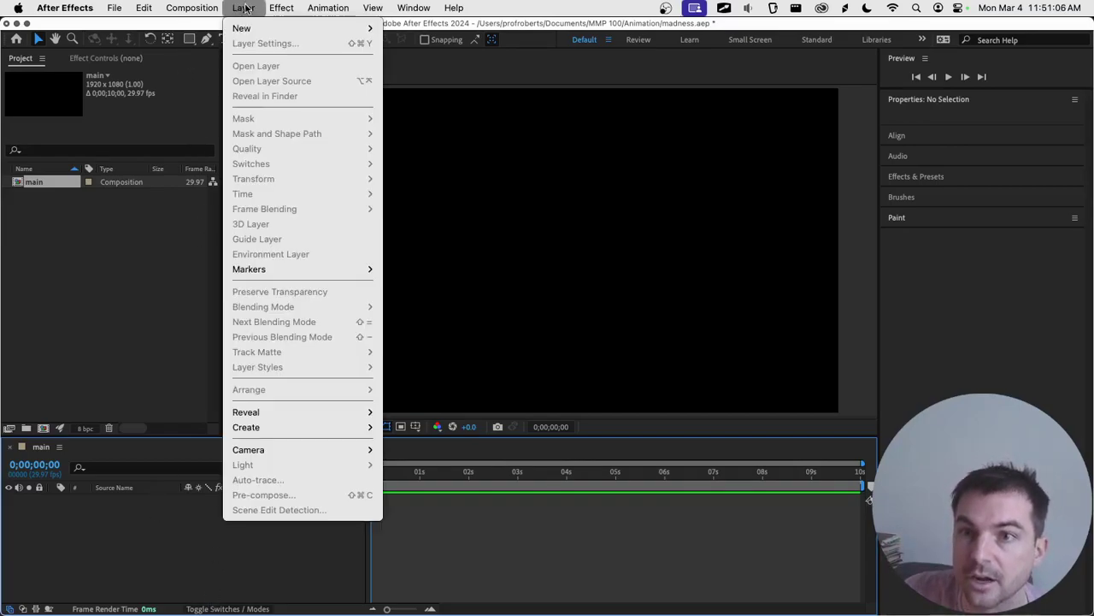
mouse_move(255, 30)
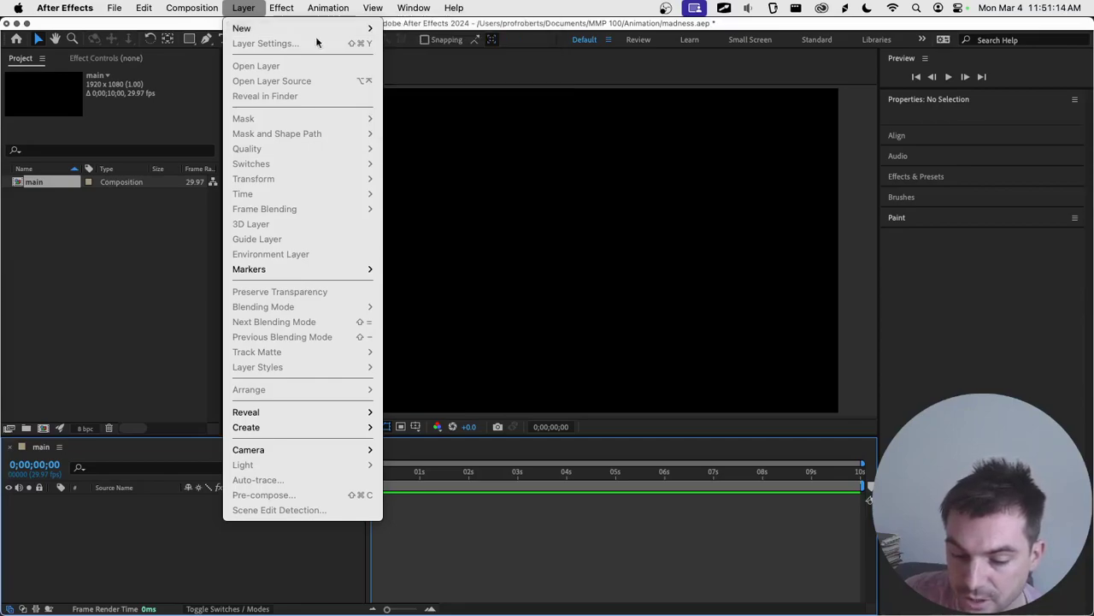
left_click(246, 8)
right_click(176, 540)
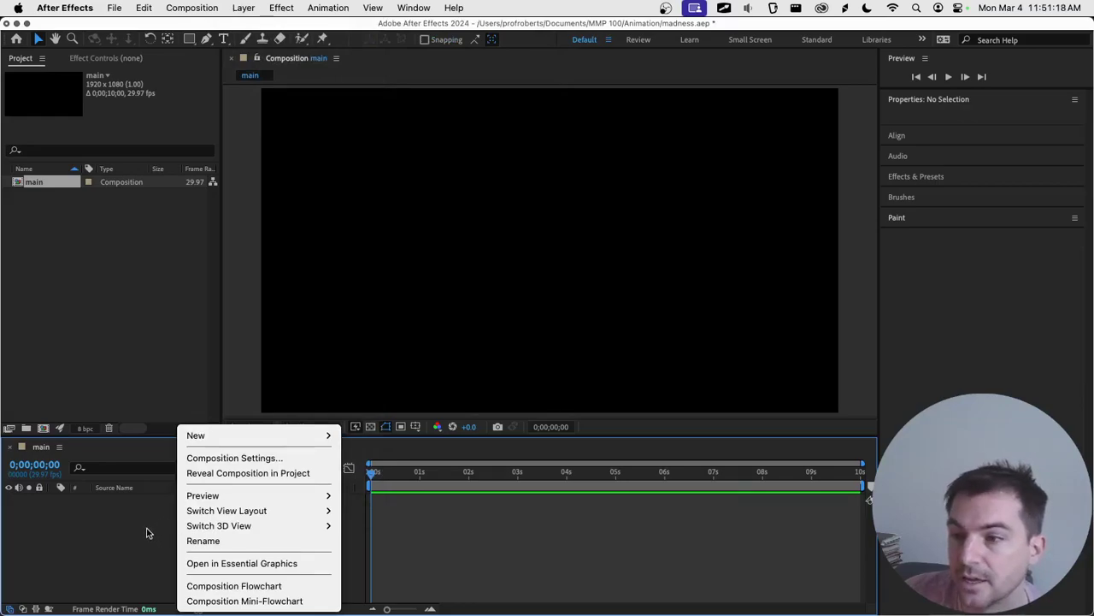
left_click(152, 530)
- Start a new solid layer in the main composition, named background and matched to the composition size
right_click(182, 526)
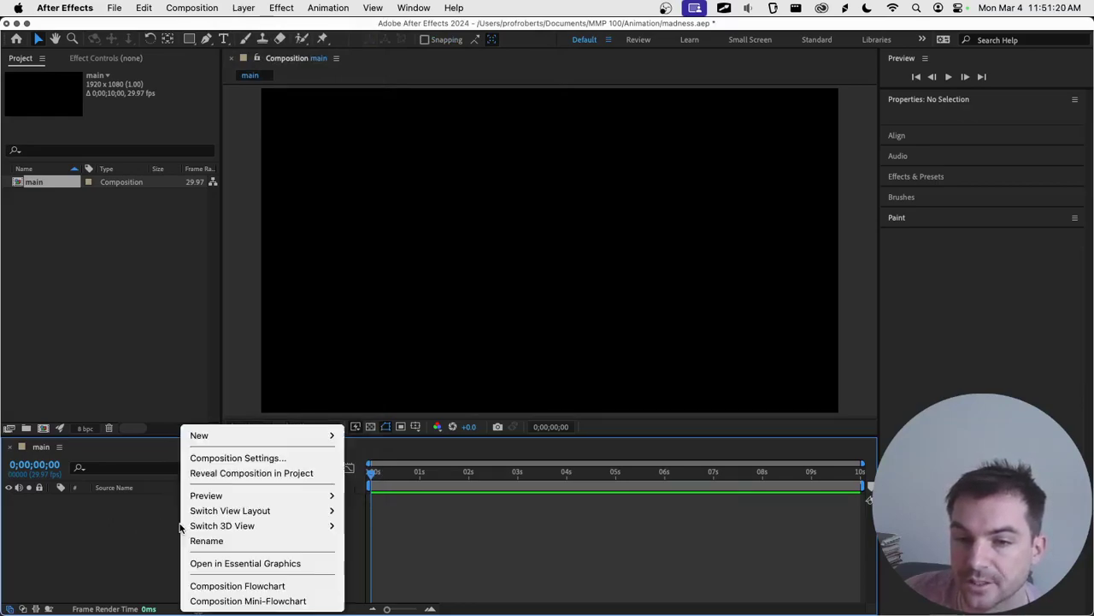
mouse_move(257, 435)
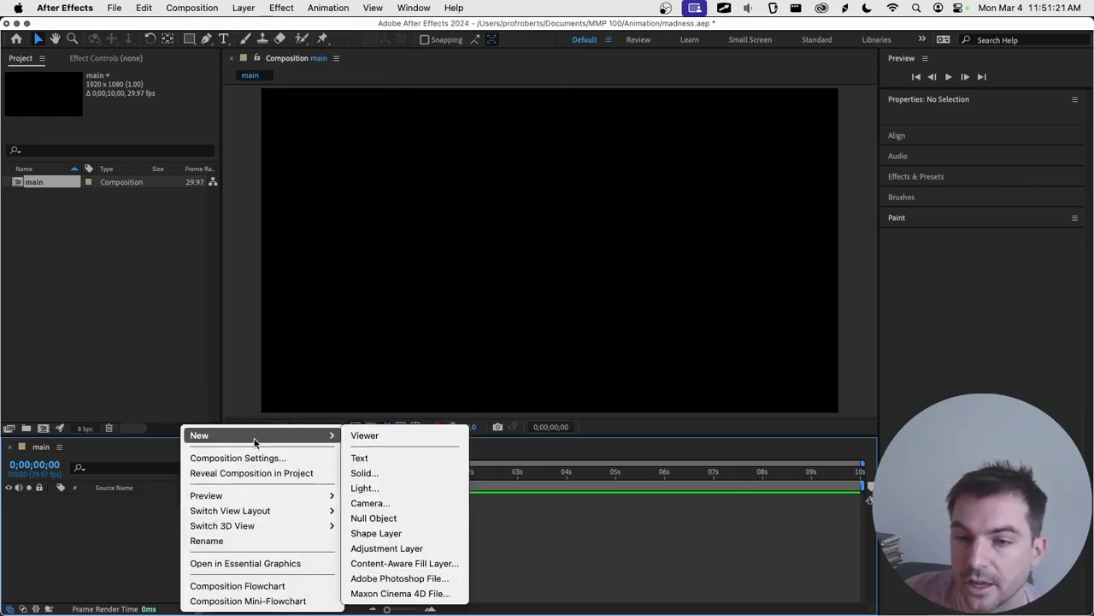
left_click(385, 478)
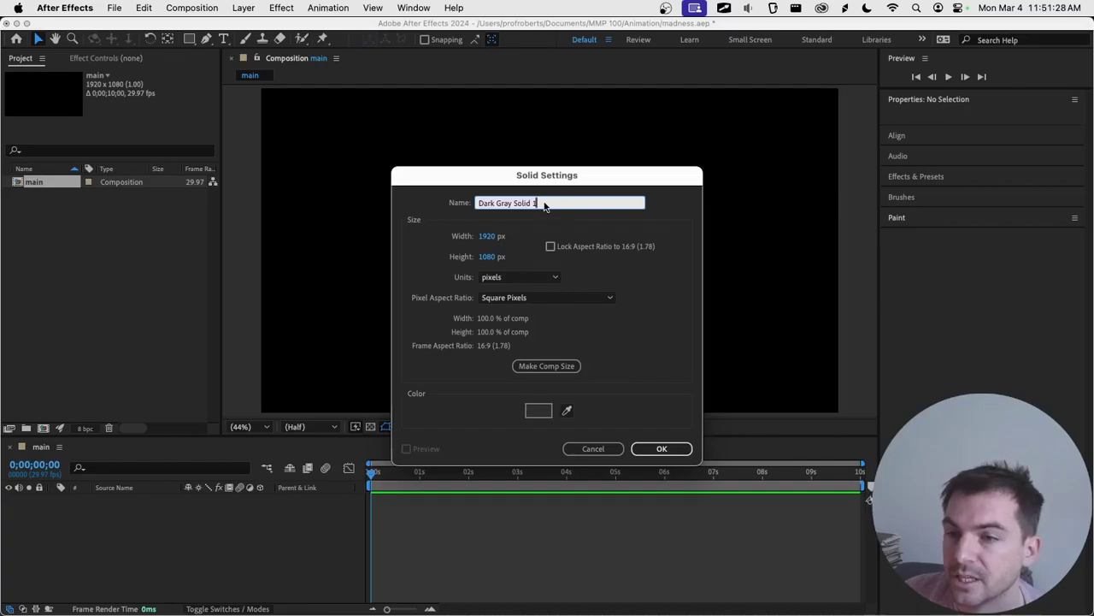
type("background")
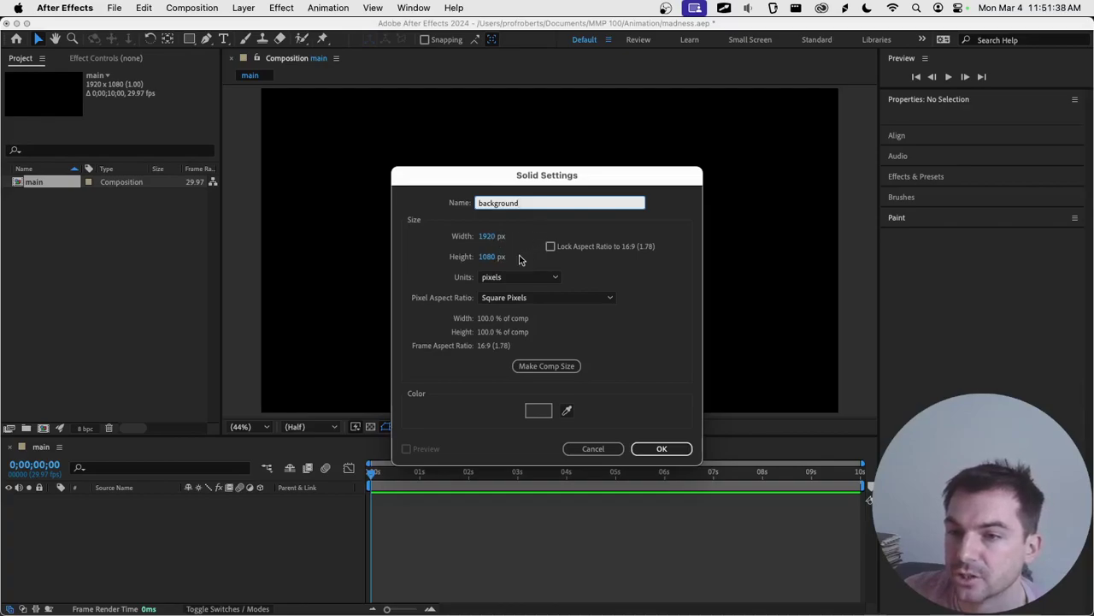
left_click(542, 366)
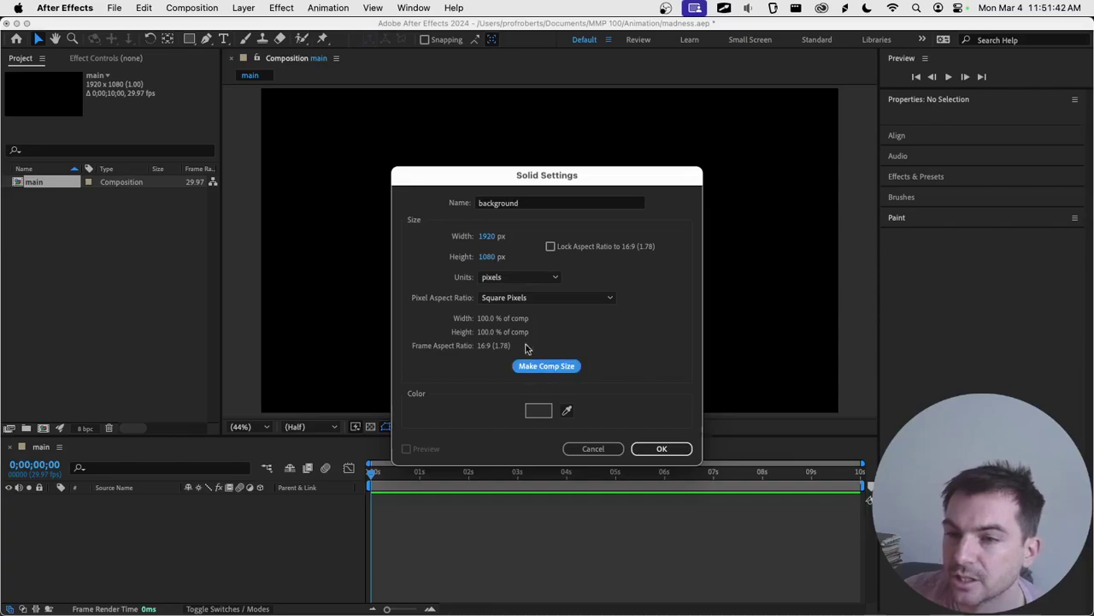
- Set the background solid's colour to pink (FE6795) and create the layer
left_click(532, 413)
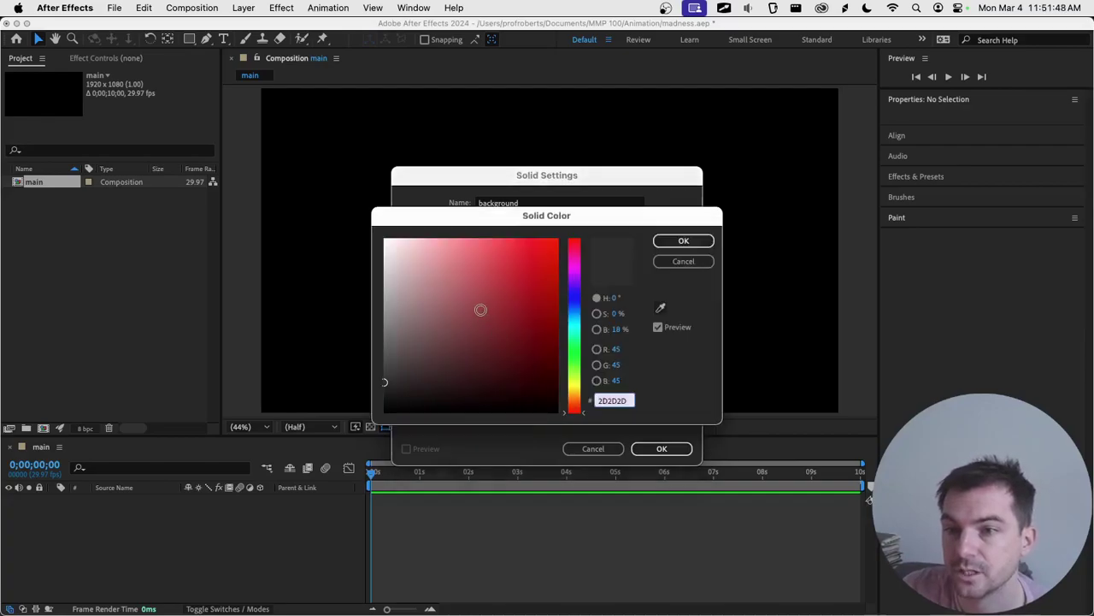
left_click_drag(574, 314, 574, 246)
left_click_drag(430, 251, 452, 306)
left_click_drag(583, 262, 583, 242)
left_click(456, 267)
mouse_move(456, 267)
left_mouse_down()
mouse_move(451, 249)
mouse_move(500, 243)
mouse_move(482, 266)
left_mouse_up()
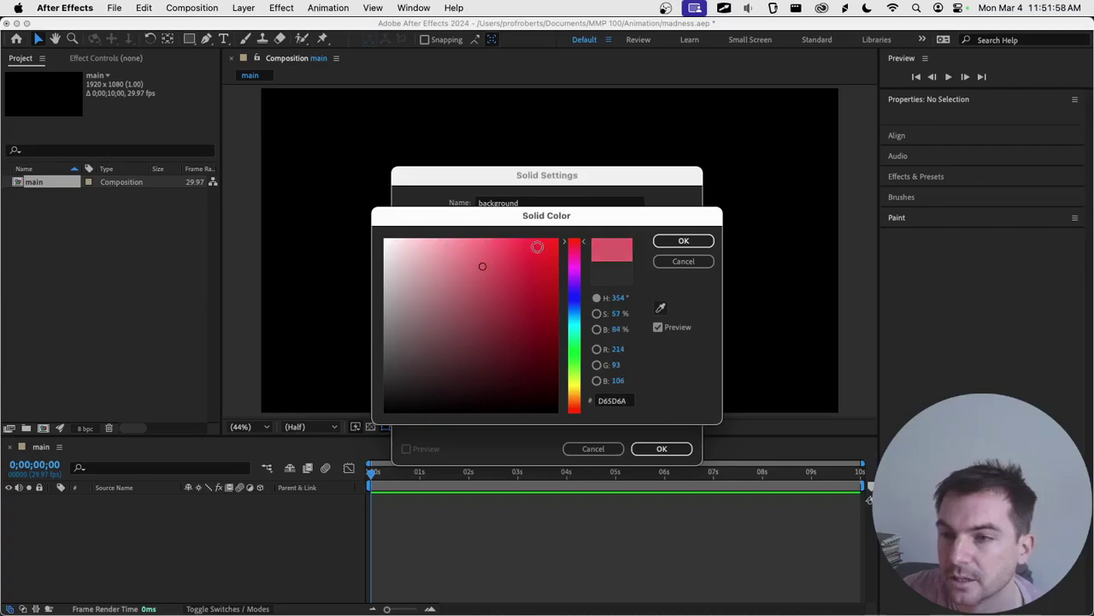
left_click_drag(568, 241, 567, 248)
left_click_drag(484, 265, 487, 240)
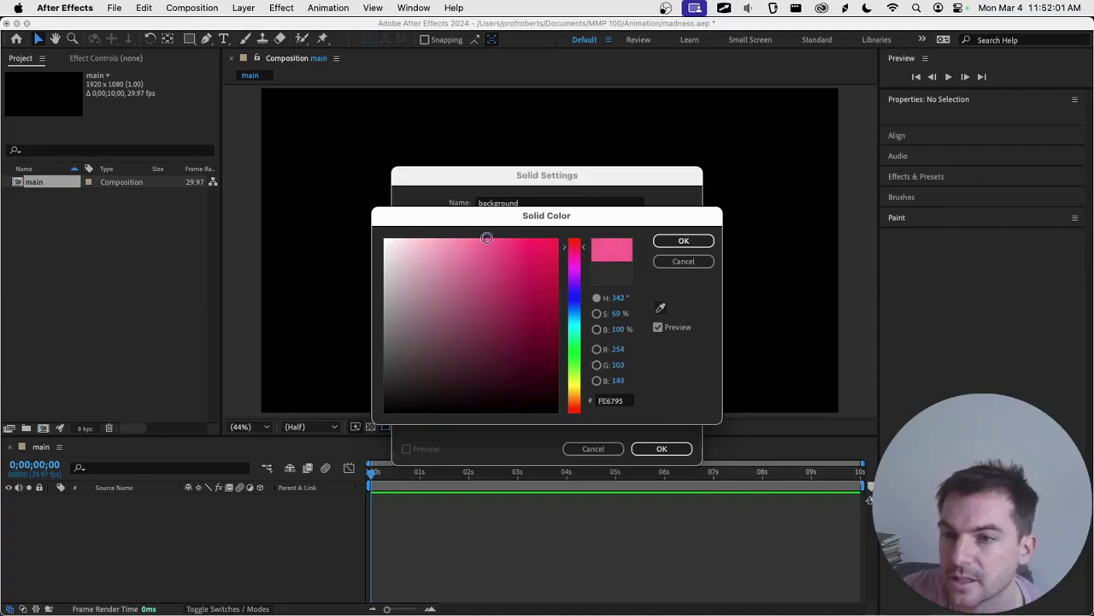
left_click(684, 242)
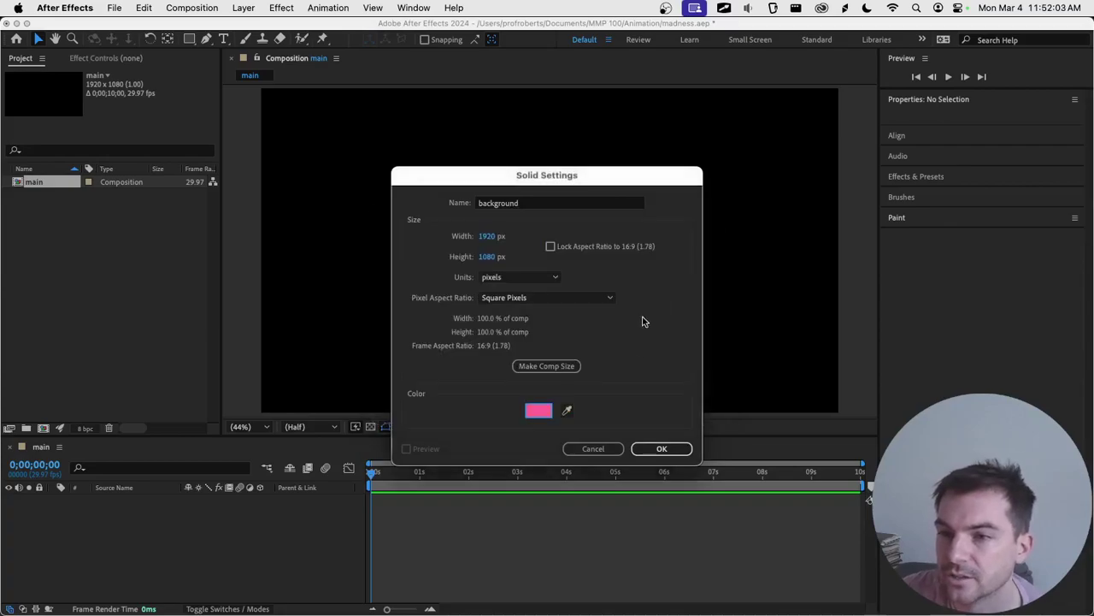
left_click(660, 448)
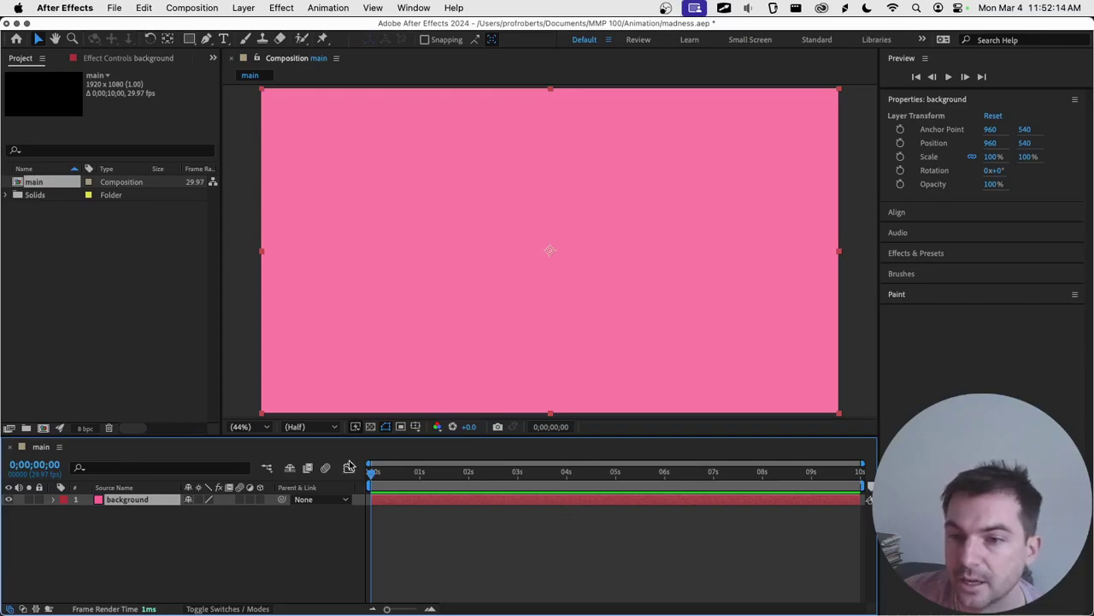
- Move the playhead along the time ruler to 0;00;03;13
mouse_move(372, 476)
left_mouse_down()
mouse_move(456, 477)
mouse_move(371, 477)
left_mouse_up()
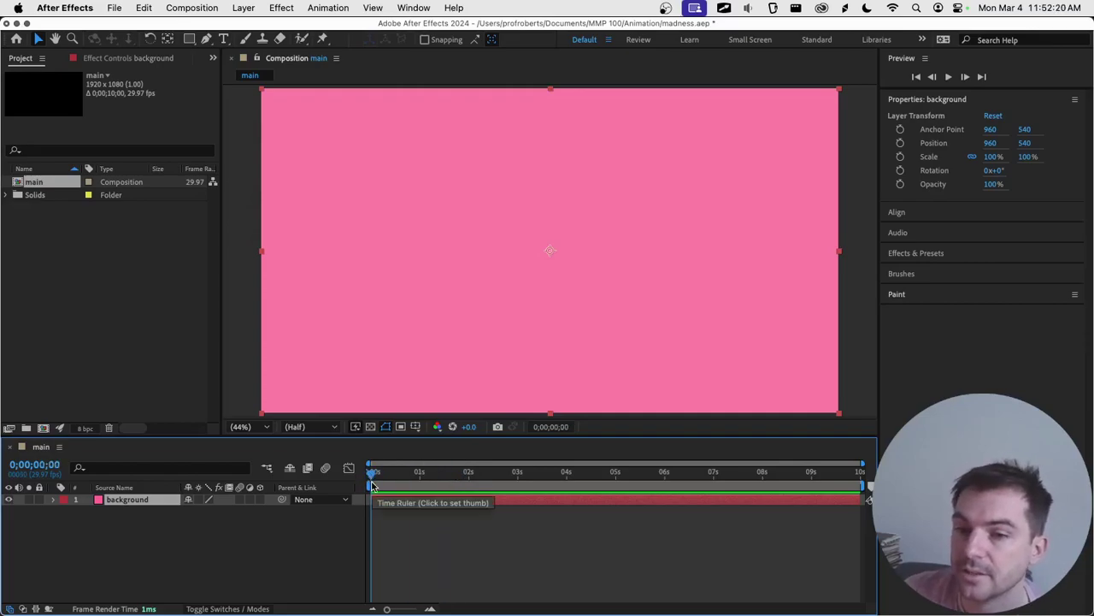
left_click_drag(374, 477, 343, 521)
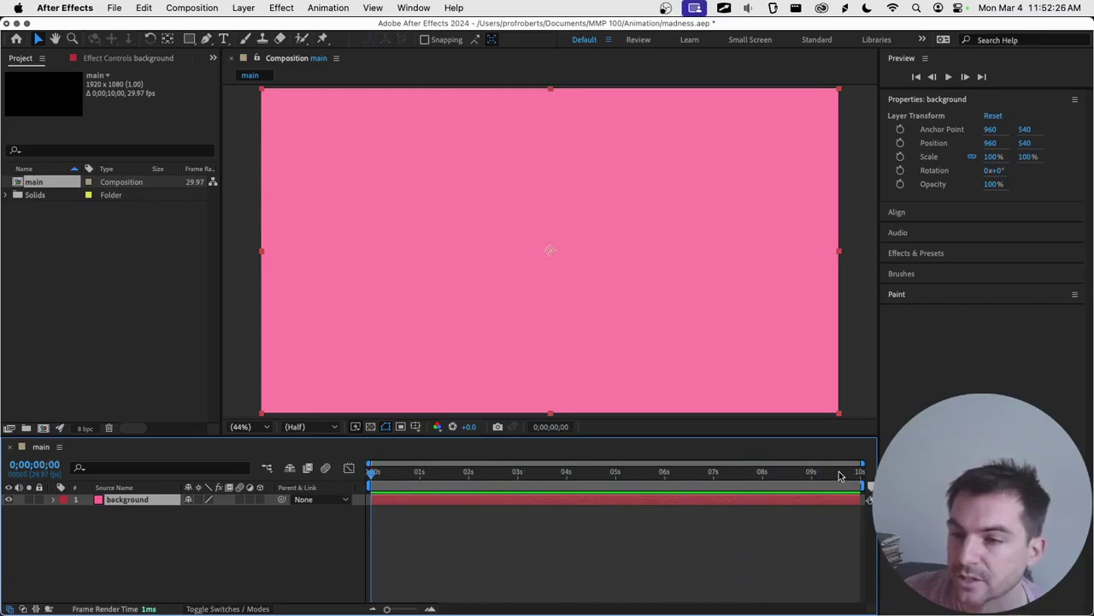
mouse_move(862, 463)
left_mouse_down()
mouse_move(389, 462)
mouse_move(863, 463)
left_mouse_up()
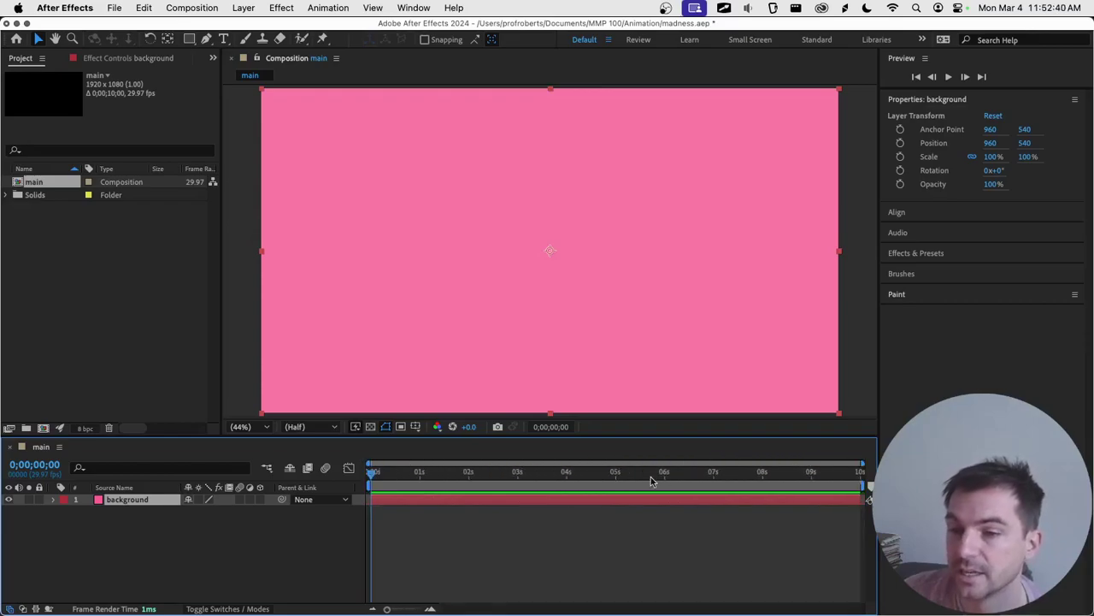
left_click(539, 489)
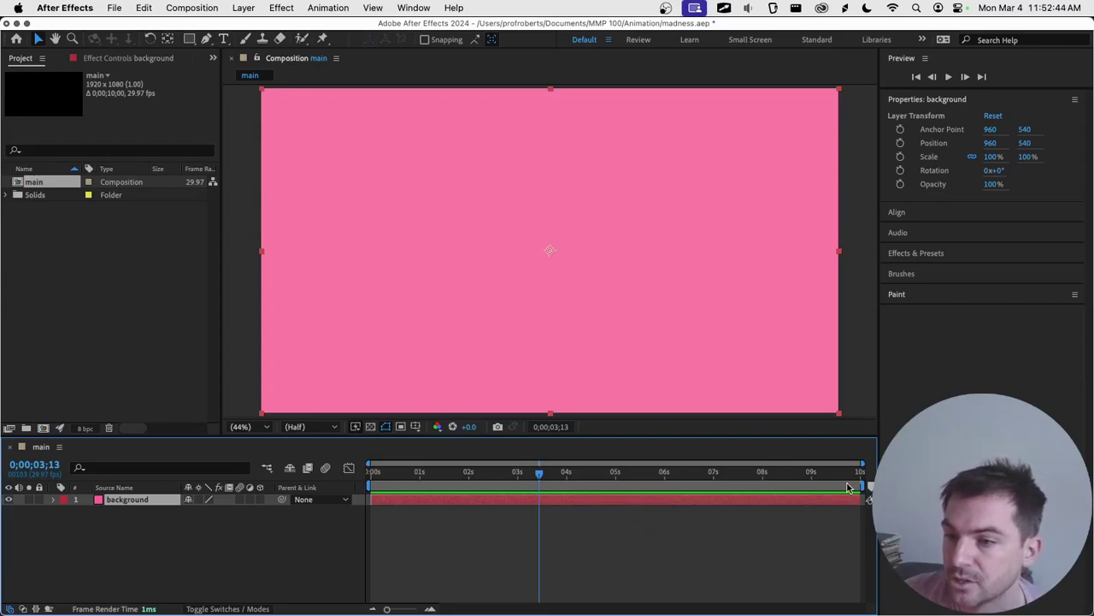
- Shorten the work area to end at about 1 second and play the preview briefly
left_click_drag(867, 484, 421, 486)
key("space")
key("space")
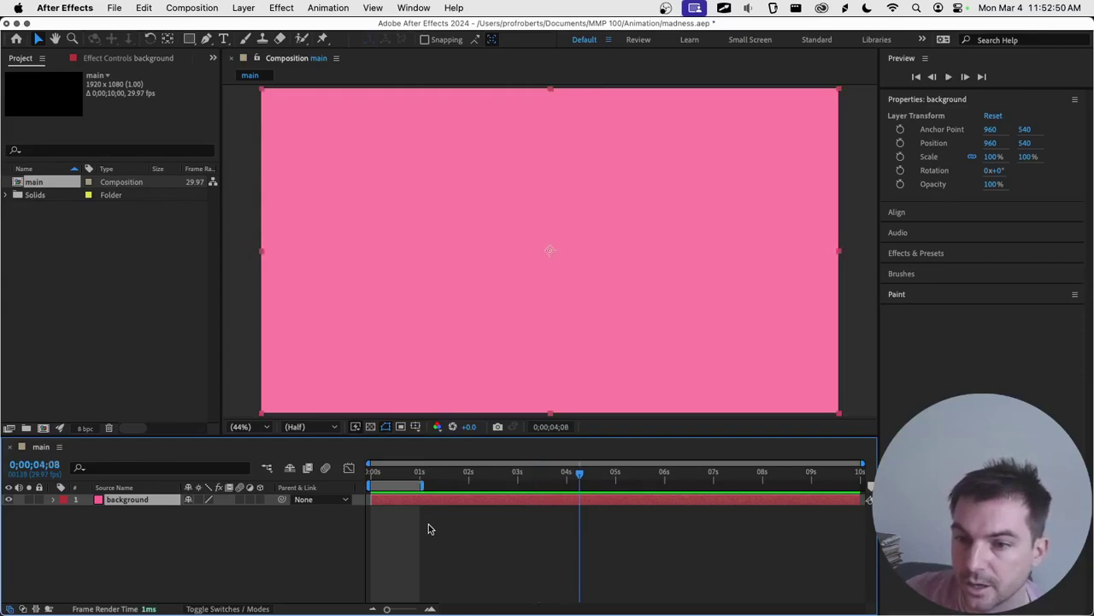
- Preview the shortened work area from 0;00;00;00 and extend its end back to 10 seconds
left_click_drag(436, 476, 369, 477)
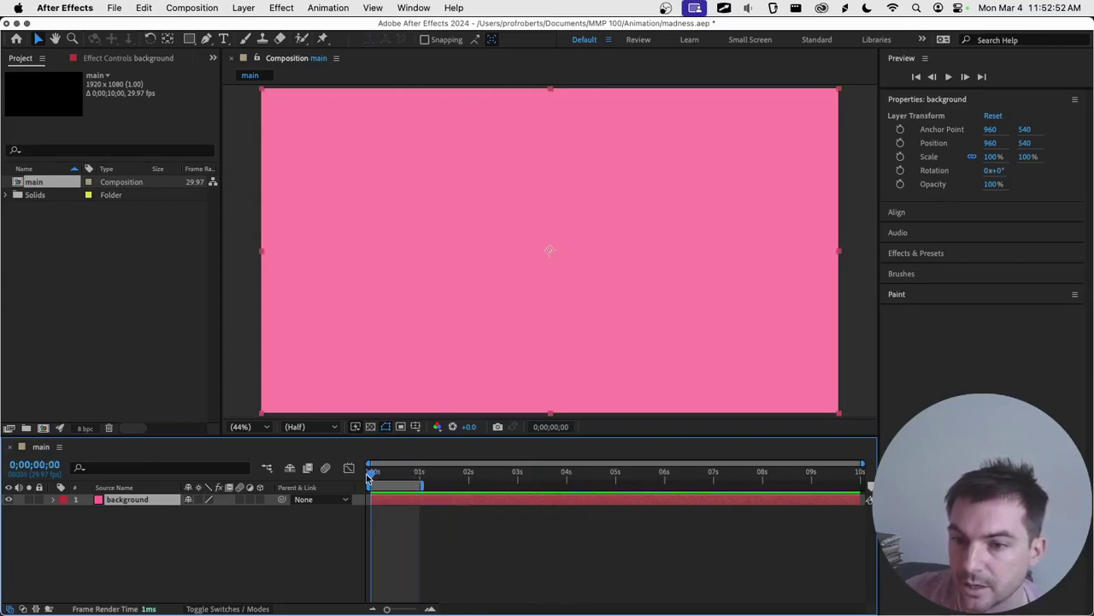
key("space")
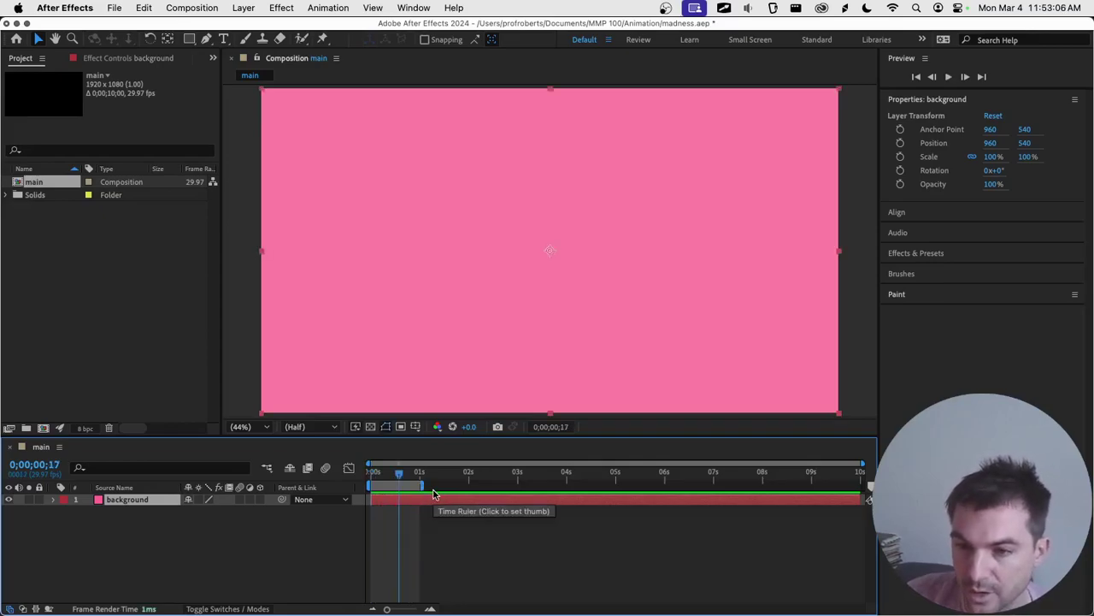
key("space")
left_click_drag(419, 486, 865, 485)
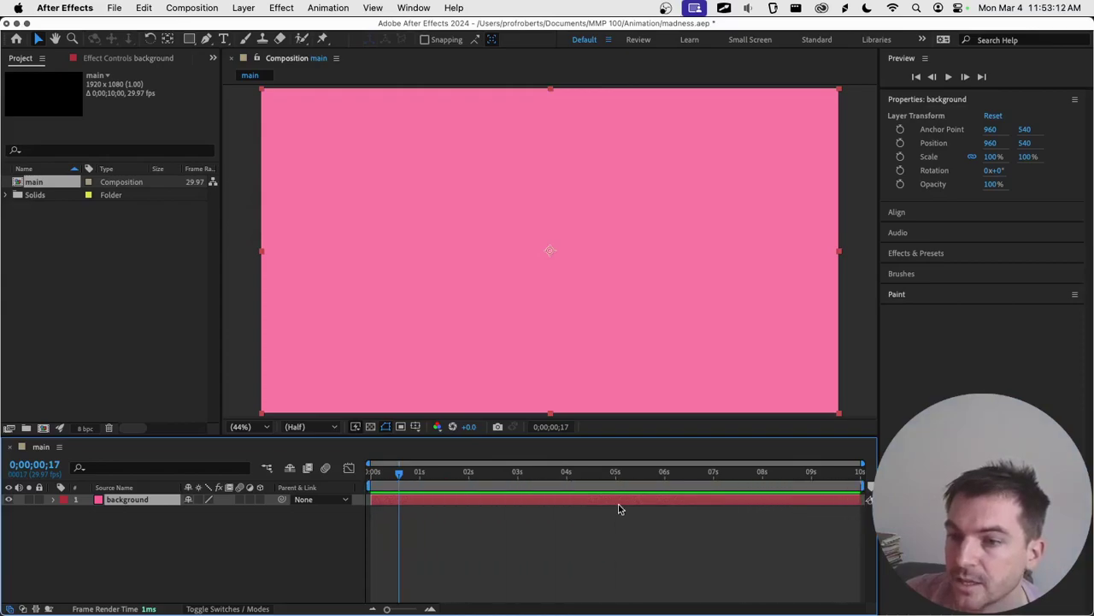
- Shift the background layer to start at about 1.3 seconds and return the playhead to 0;00;00;00
left_click_drag(552, 502, 617, 503)
left_click(407, 482)
left_click_drag(407, 481, 369, 481)
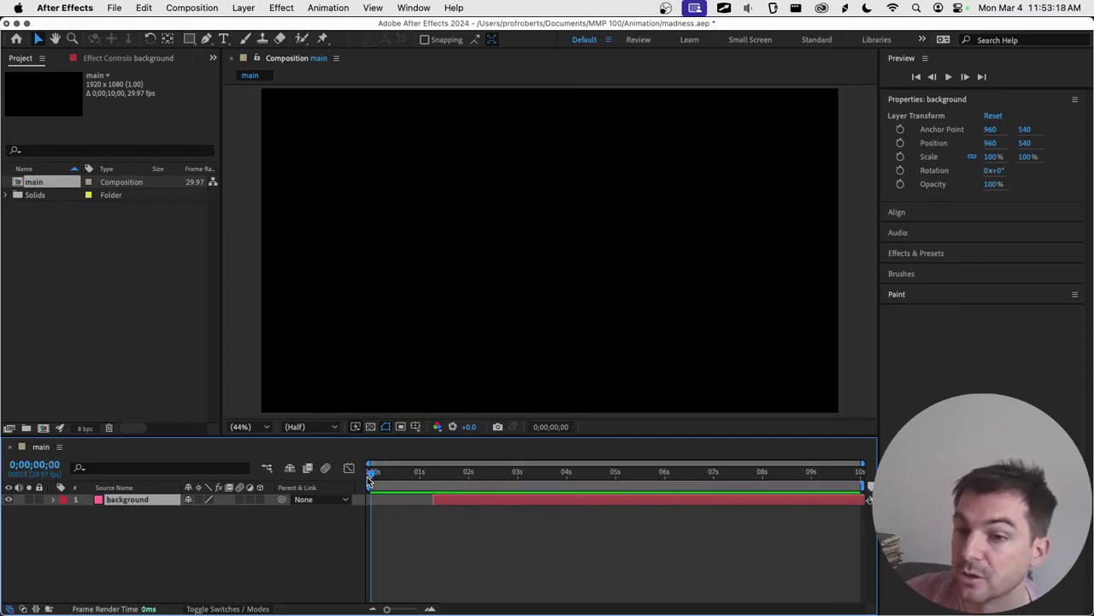
- Preview the delayed background layer from 0;00;00;00 and shift the layer back to start at 0 seconds
key("space")
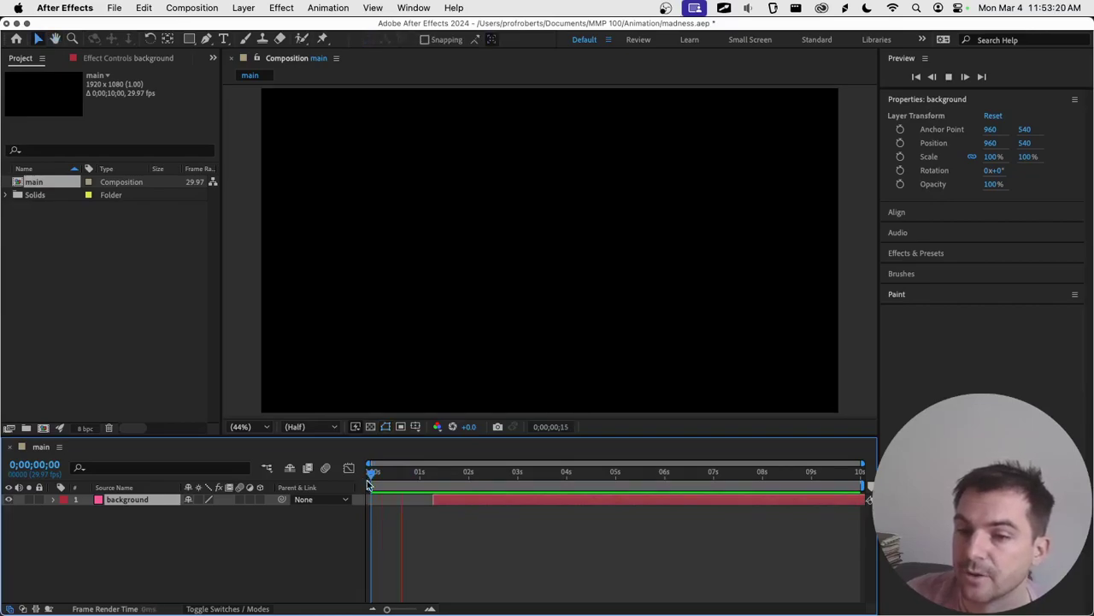
key("space")
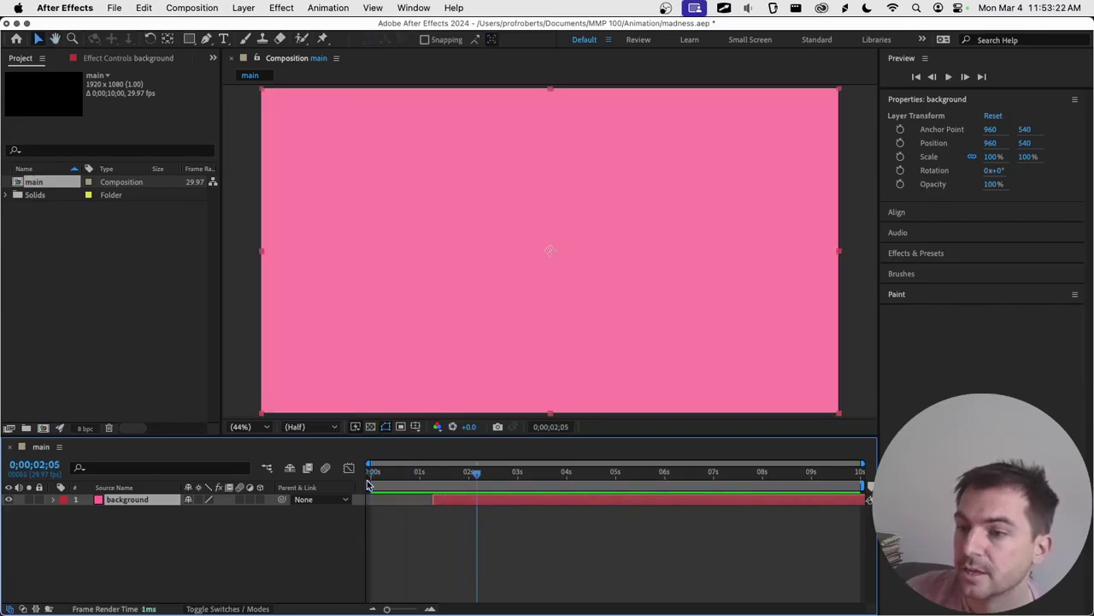
left_click_drag(608, 501, 547, 505)
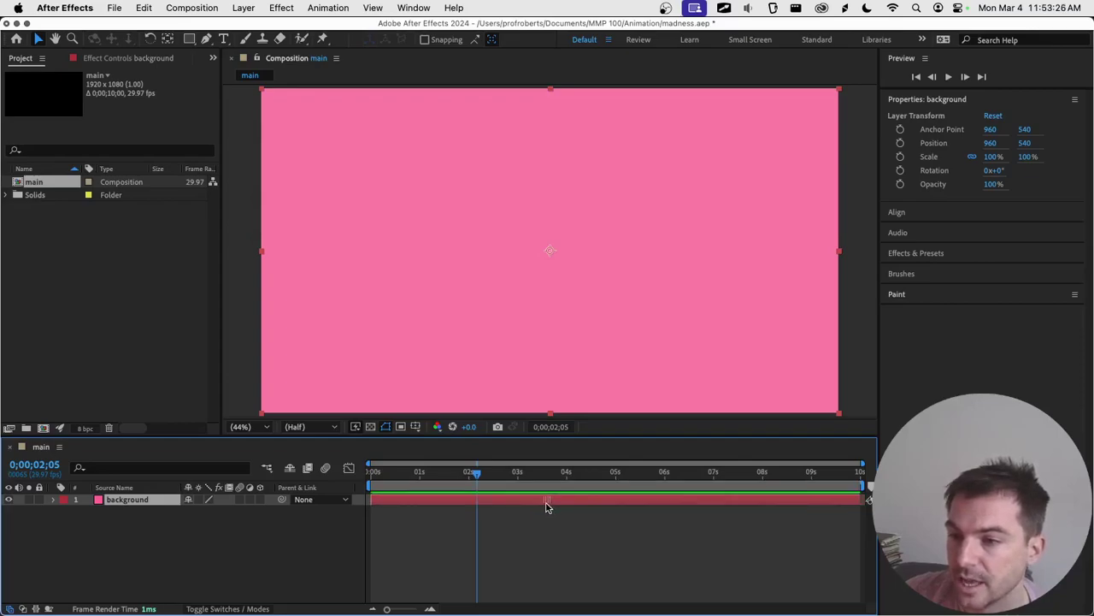
- Slide the background layer earlier until it ends at about 6 seconds and extend its end to 10 seconds
left_click_drag(547, 510, 412, 506)
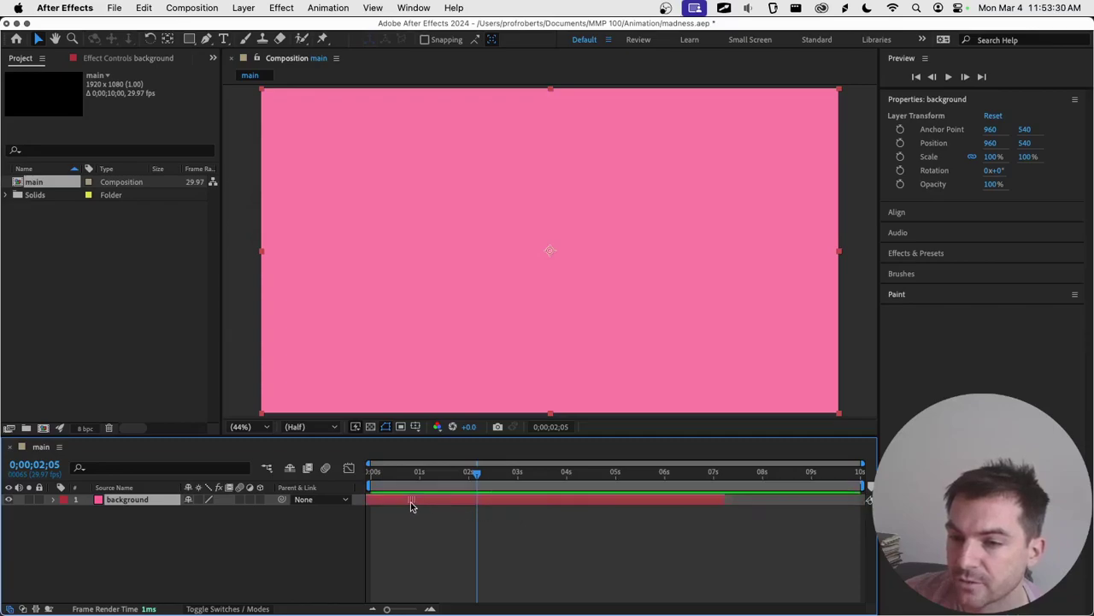
left_click_drag(484, 501, 386, 501)
left_click_drag(479, 475, 662, 513)
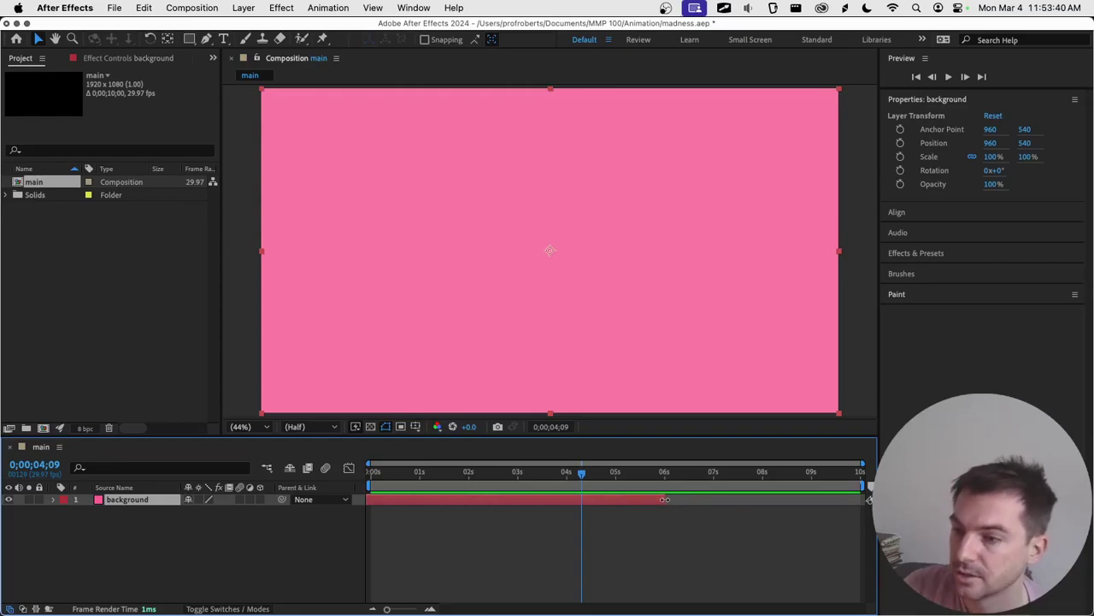
left_click_drag(664, 500, 860, 507)
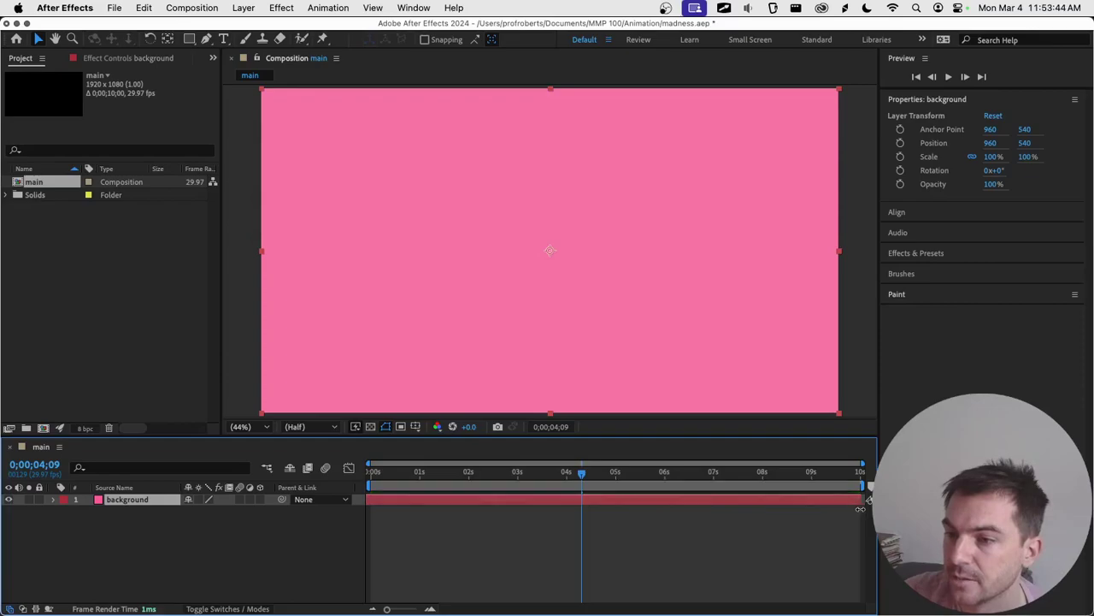
- Move the playhead to 0;00;01;00 and scrub through the background layer, stopping at 0;00;01;05
left_click_drag(763, 484, 420, 484)
mouse_move(680, 502)
left_mouse_down()
mouse_move(701, 500)
mouse_move(680, 500)
left_mouse_up()
left_click(548, 502)
left_click(527, 502)
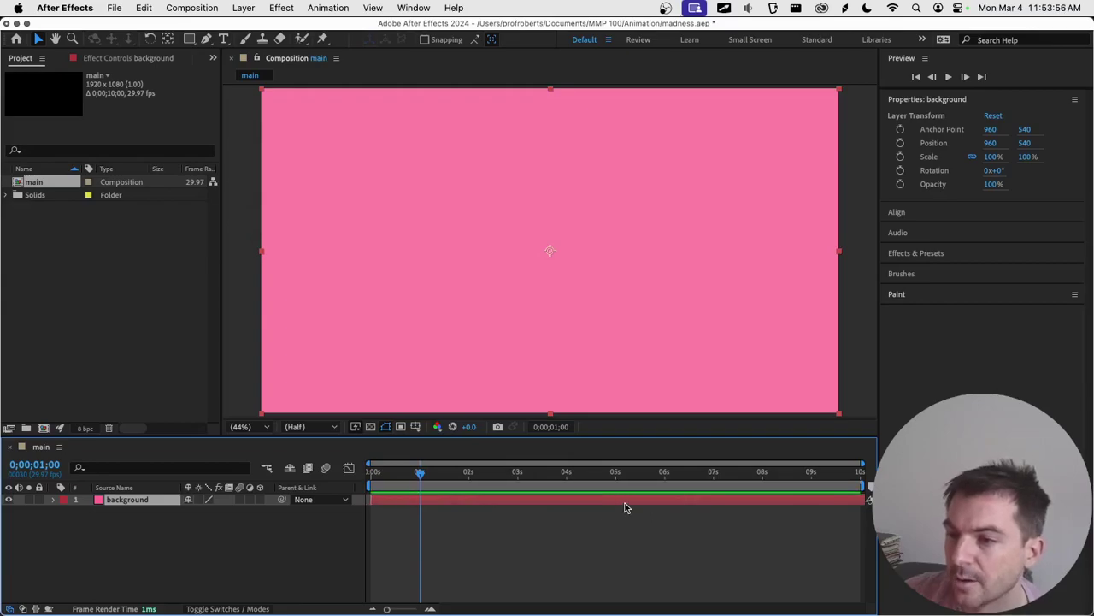
left_click_drag(423, 473, 616, 503)
left_click_drag(513, 477, 429, 479)
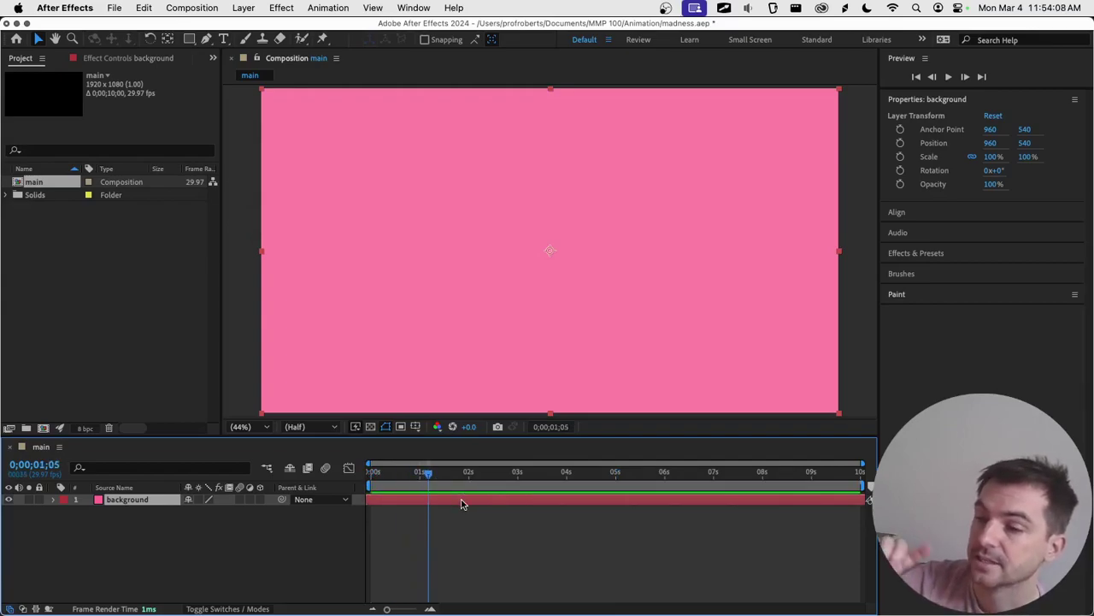
- Preview the composition briefly from 0;00;01;05 and again from 0;00;00;00
key("space")
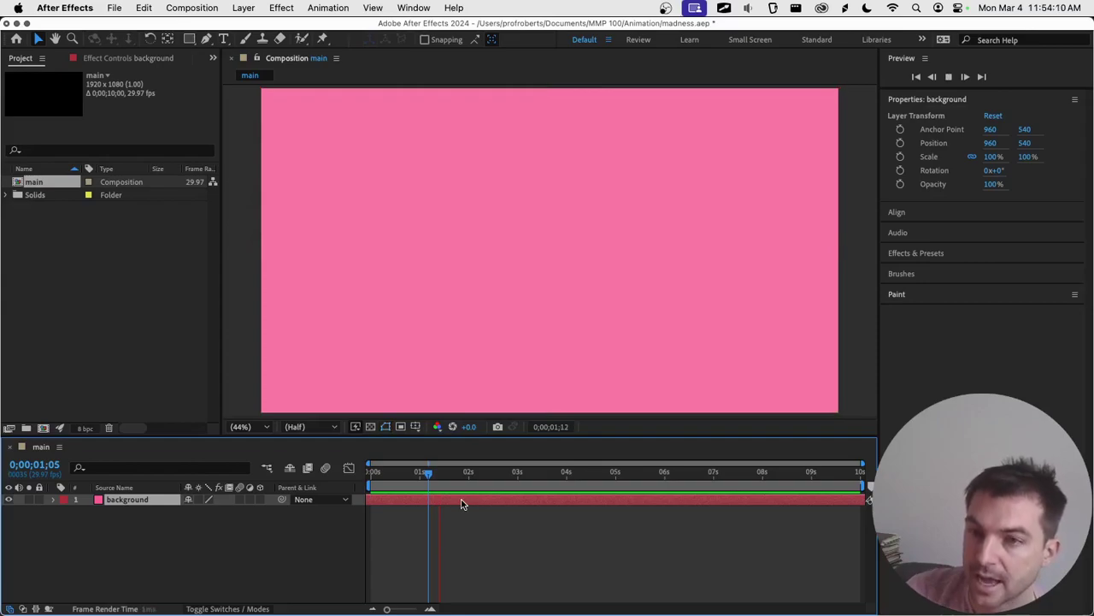
key("space")
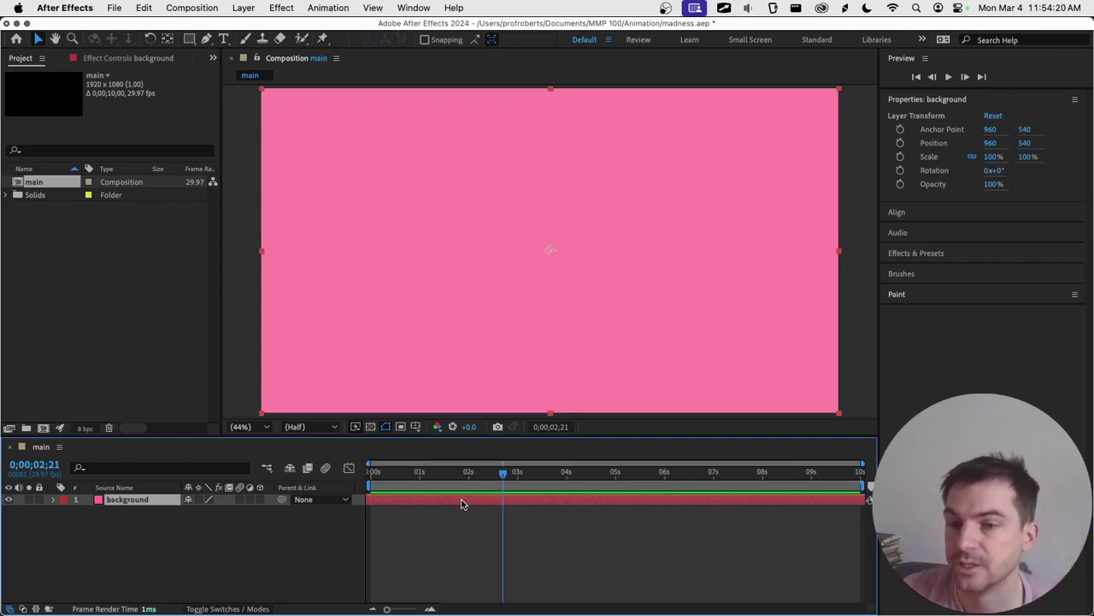
left_click_drag(451, 476, 416, 507)
key("super+z")
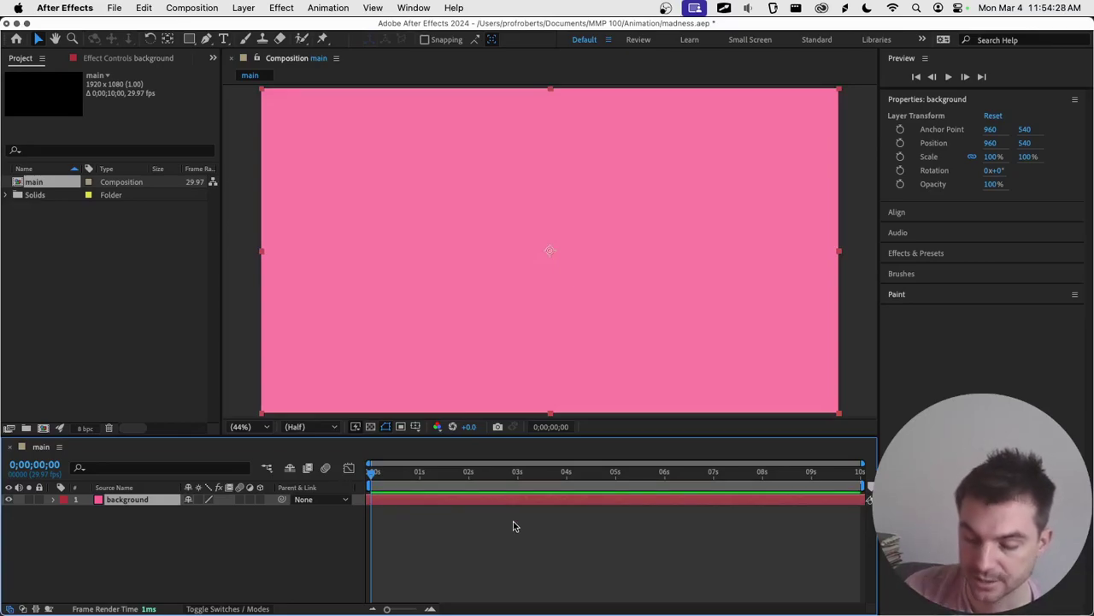
key("space")
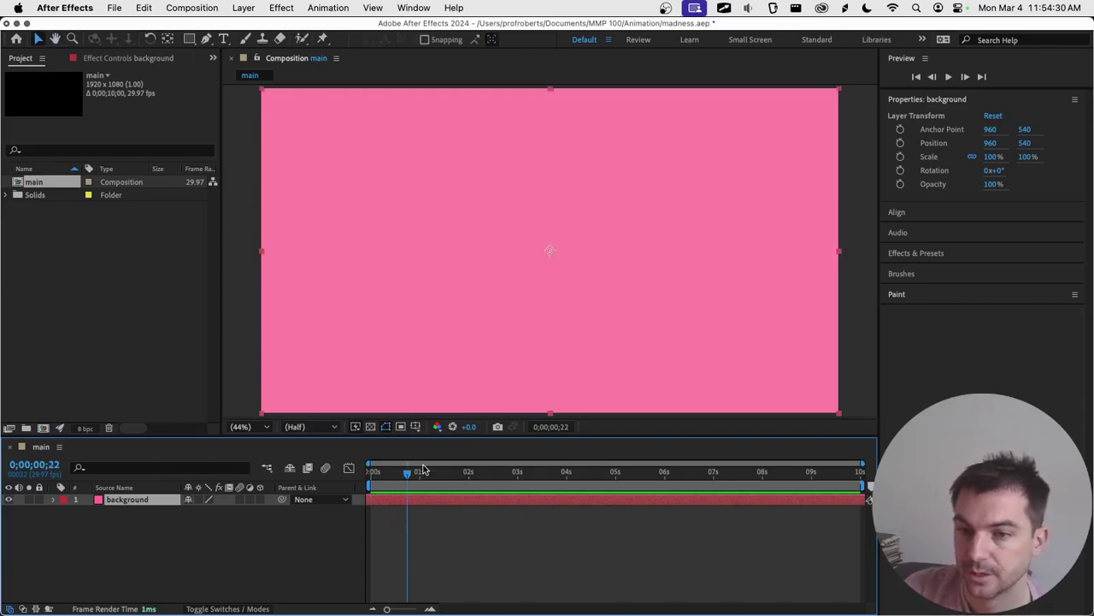
key("space")
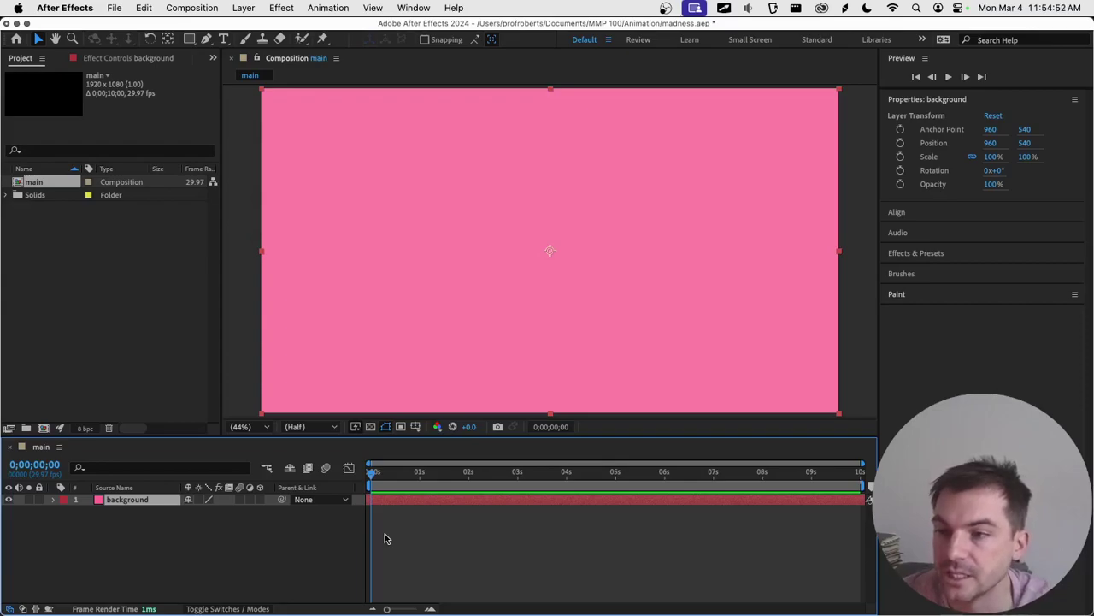
- Expand the background layer in the timeline to list all of its Transform properties
left_click(53, 500)
left_click(53, 501)
left_click(53, 500)
left_click(96, 513)
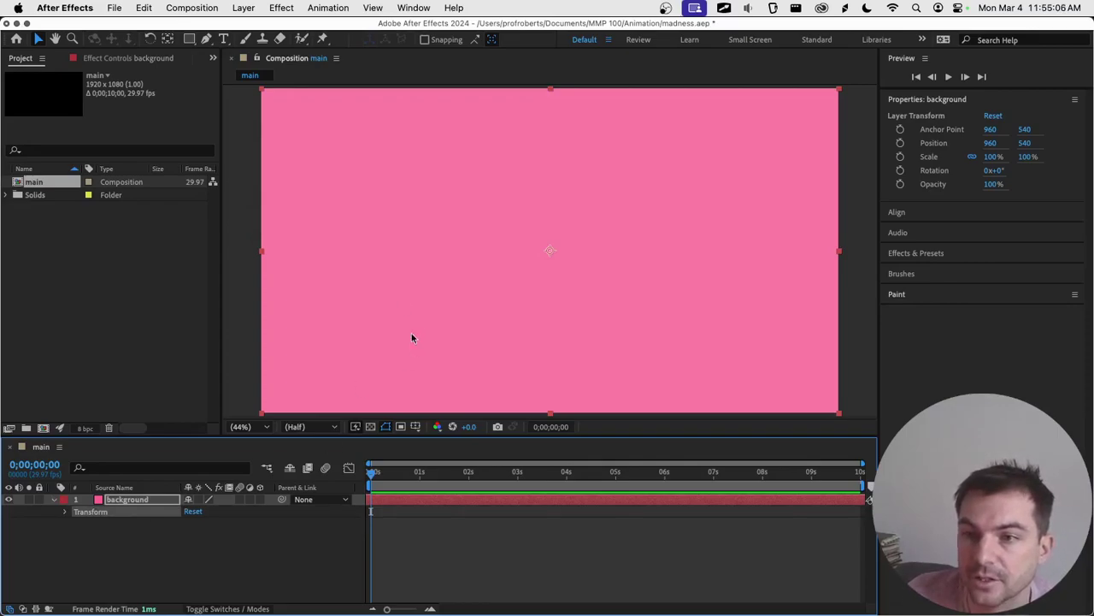
left_click(66, 514)
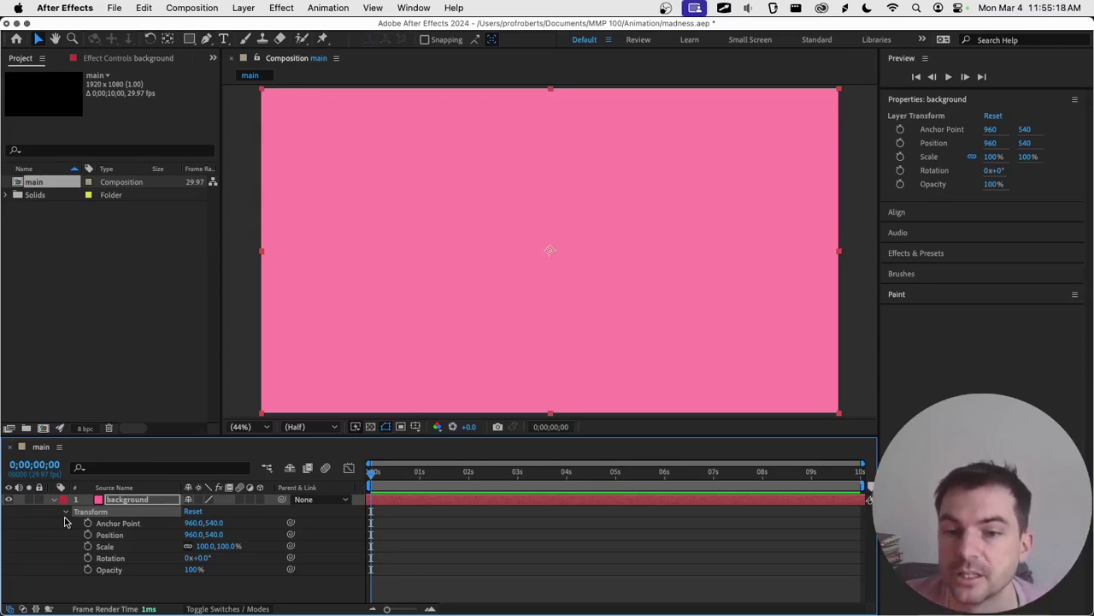
- Go through the background layer's Anchor Point, Position, Scale, Rotation and Opacity properties one by one
left_click(126, 525)
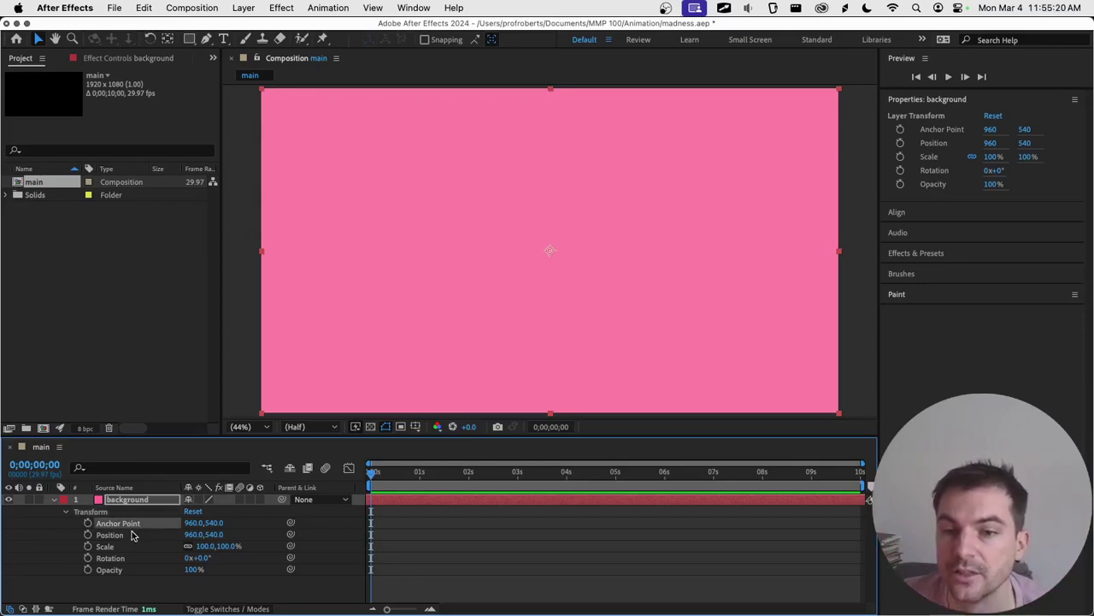
left_click(132, 536)
left_click(132, 546)
left_click(133, 557)
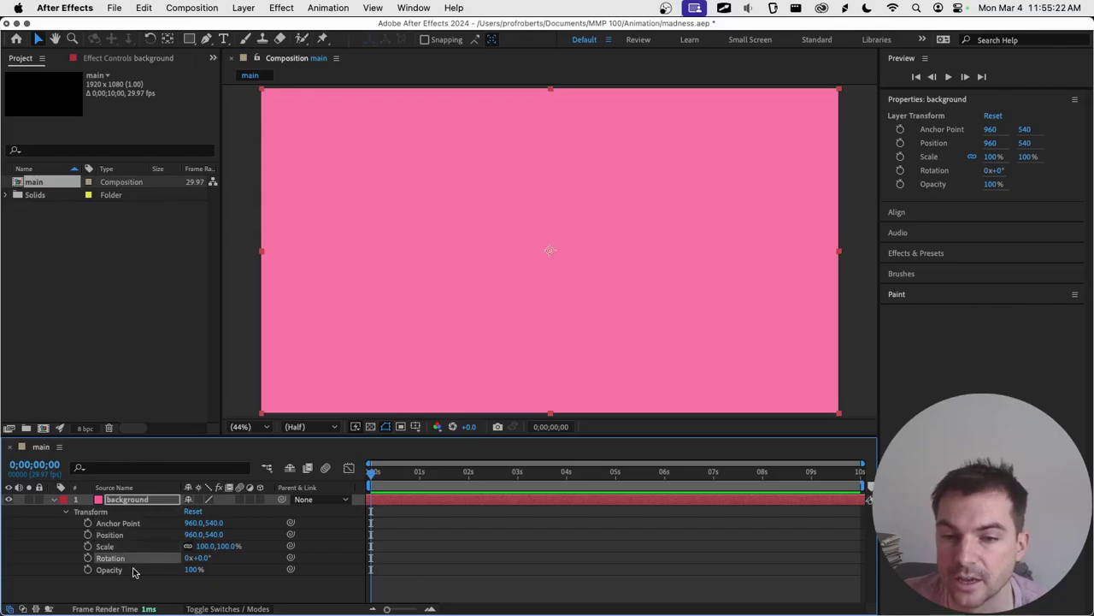
left_click(132, 569)
left_click(133, 557)
left_click(131, 536)
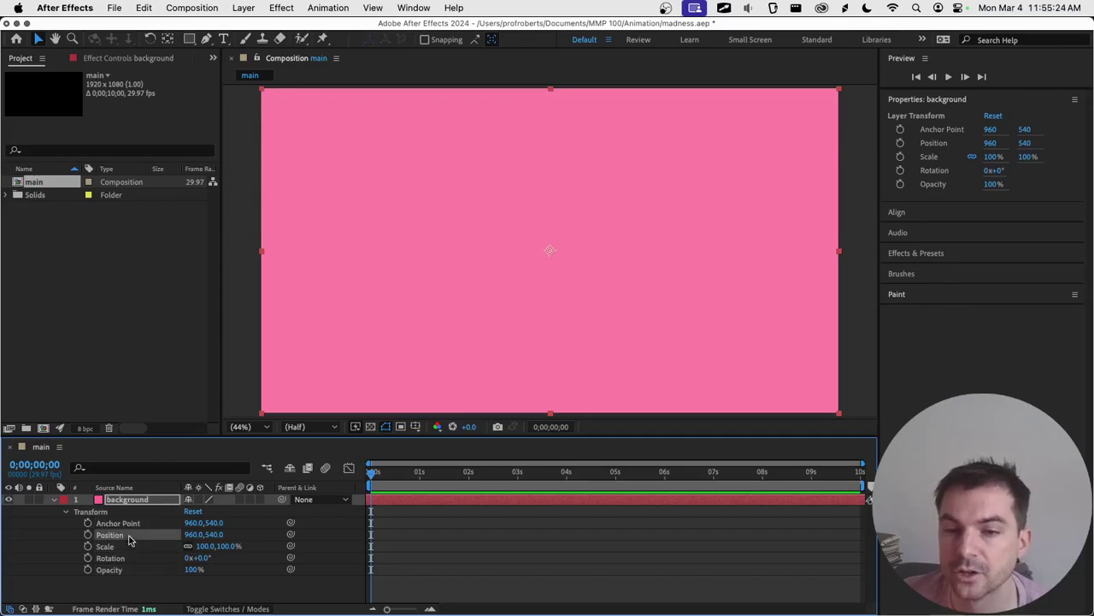
- Lower the background layer's Opacity to 0%, raise it again, and set it to 50%
left_click(159, 572)
left_click_drag(193, 570, 117, 577)
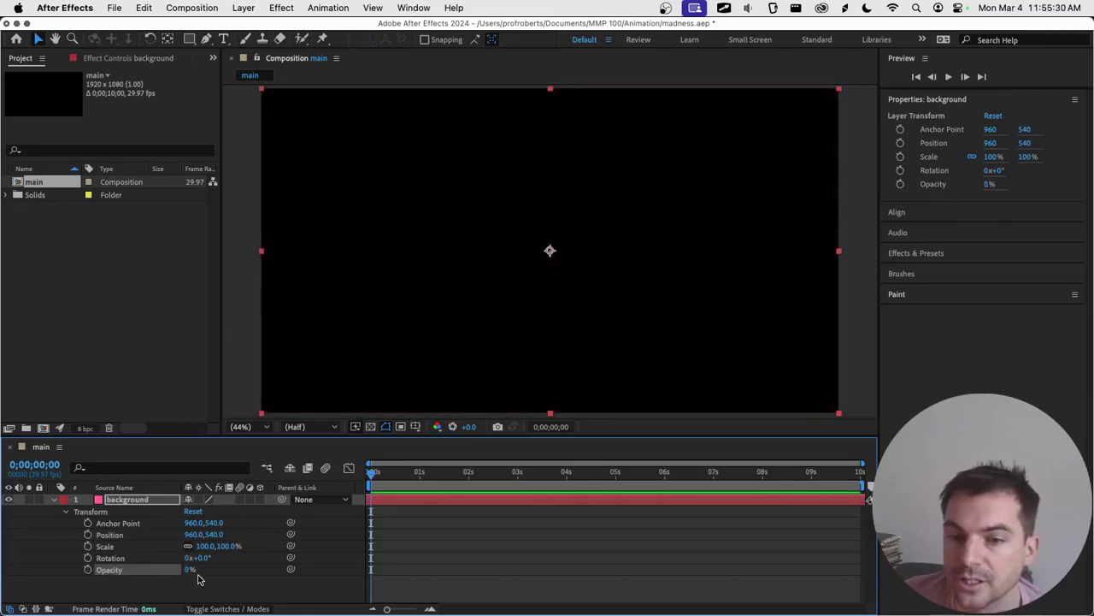
left_click(194, 577)
left_click(190, 571)
left_click(192, 587)
left_click_drag(188, 569, 227, 572)
left_click(194, 570)
type("50")
key("Return")
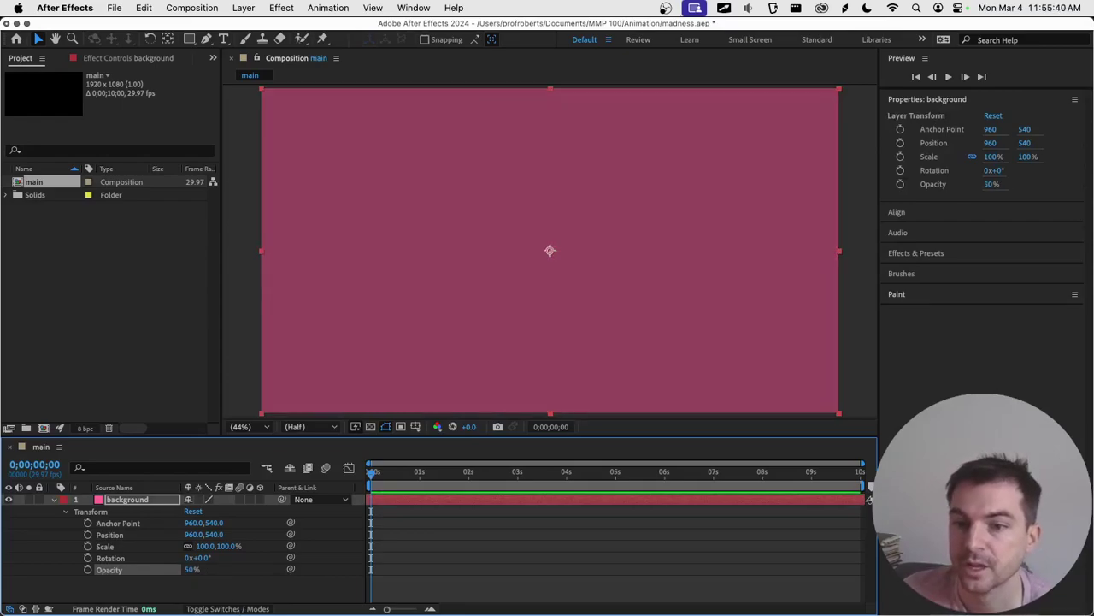
- Set the background layer's Opacity to 0%, deselect the layer, and preview the composition briefly
left_click_drag(192, 570, 71, 571)
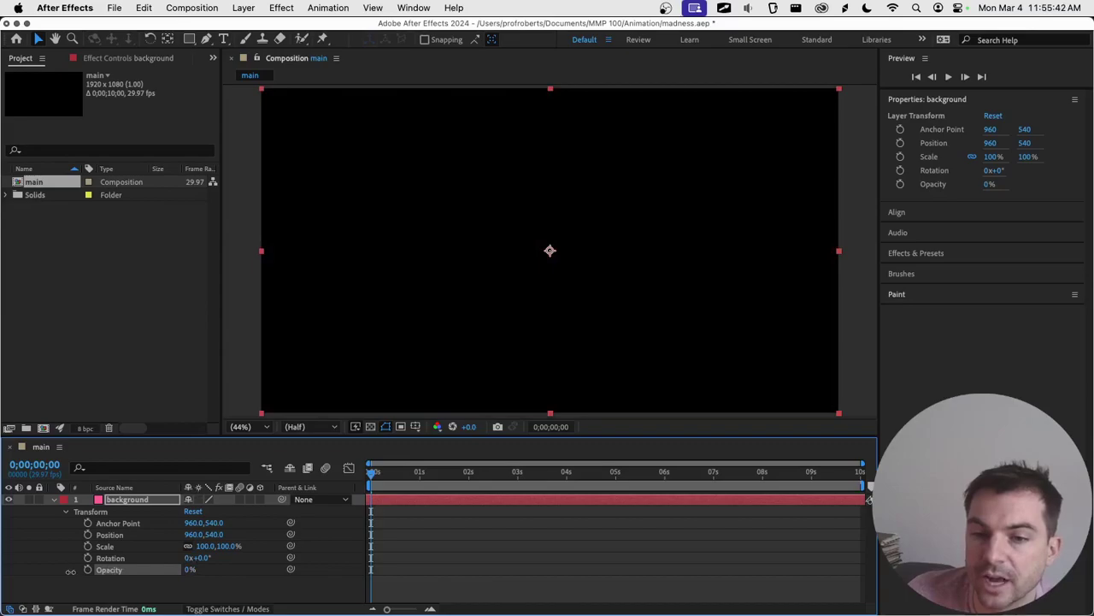
left_click(188, 592)
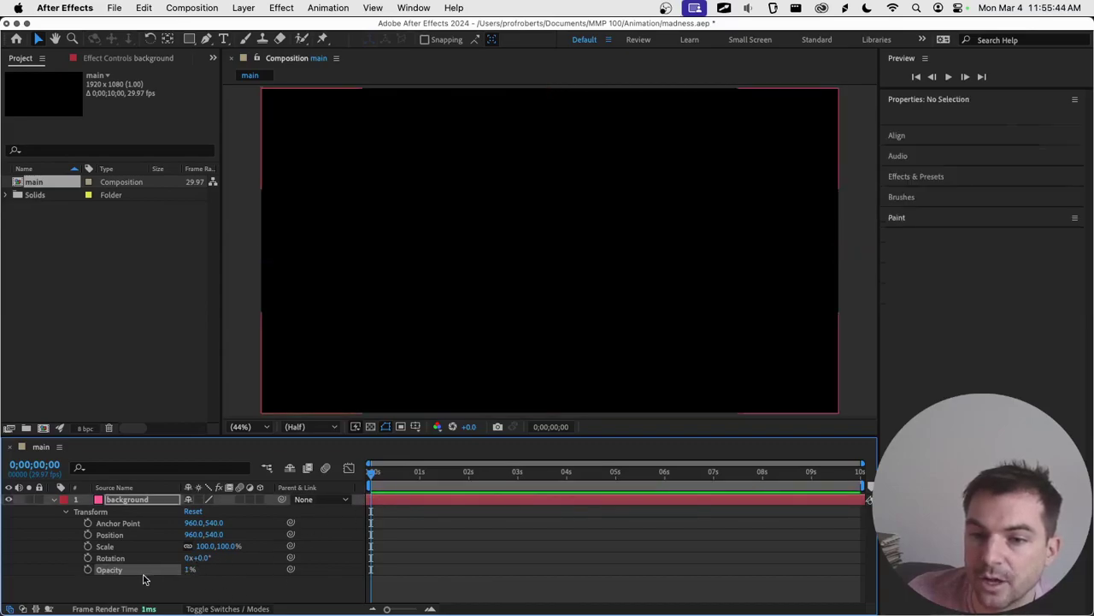
left_click(143, 579)
left_click(178, 591)
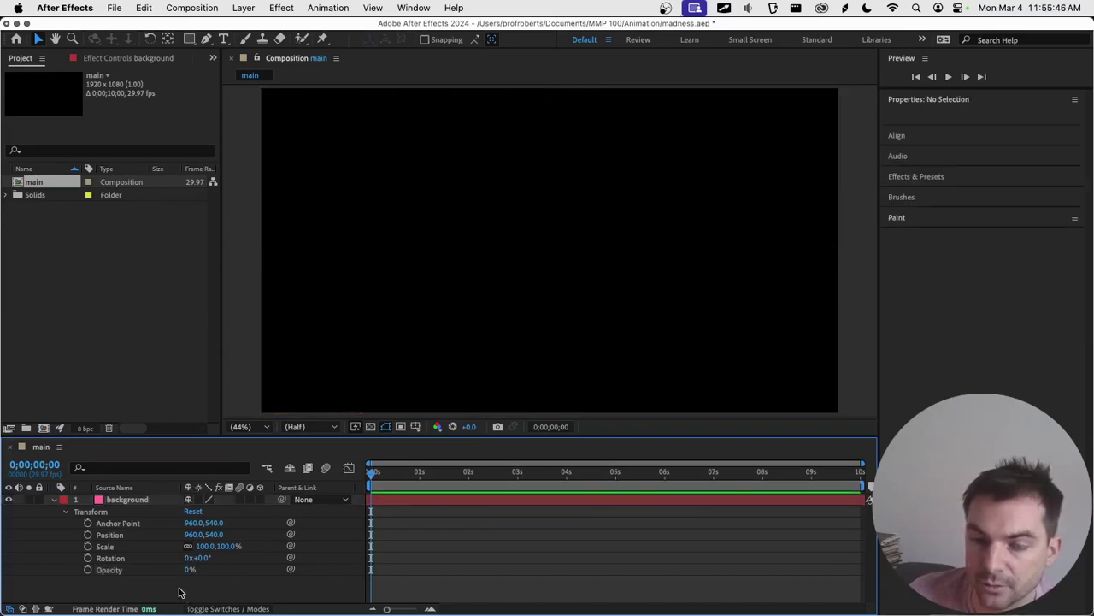
key("space")
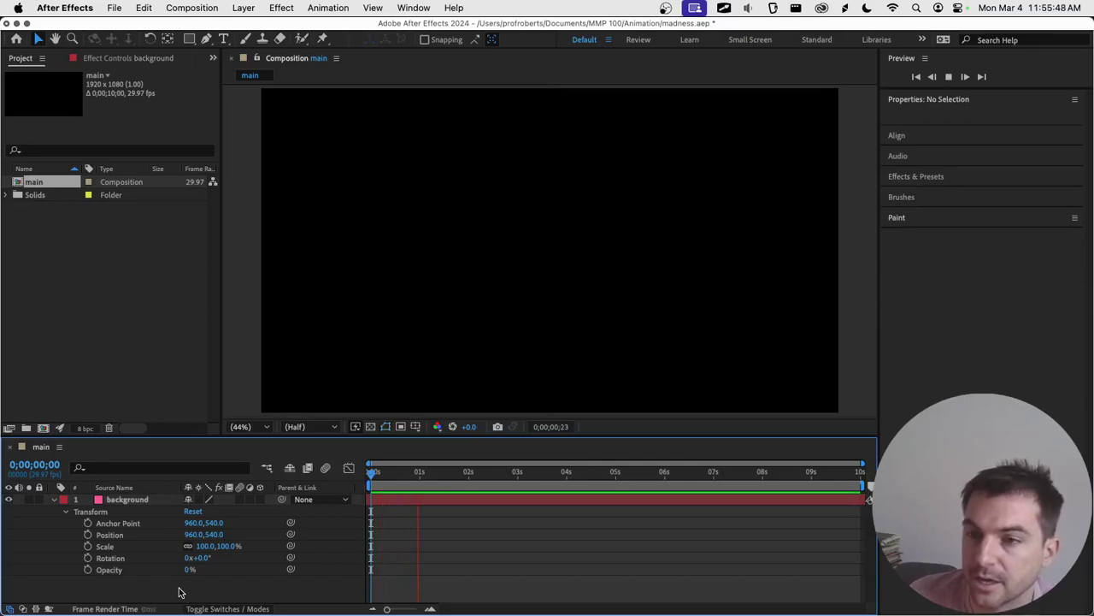
key("space")
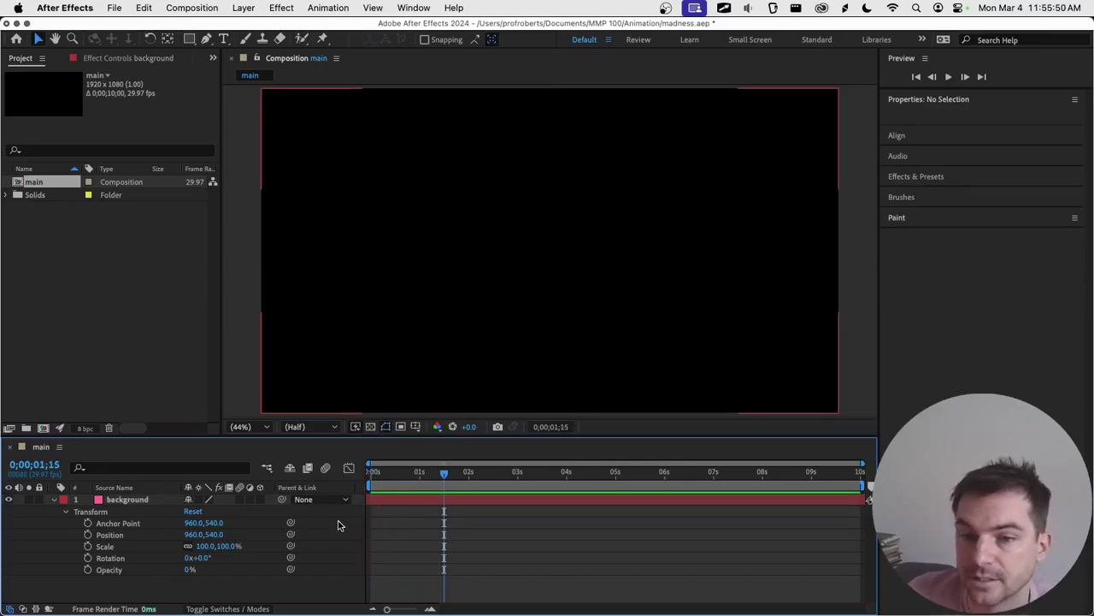
- Keyframe the background layer's Opacity from 0% at 0;00;00;00 to 100% at 0;00;01;00
left_click_drag(386, 475, 370, 480)
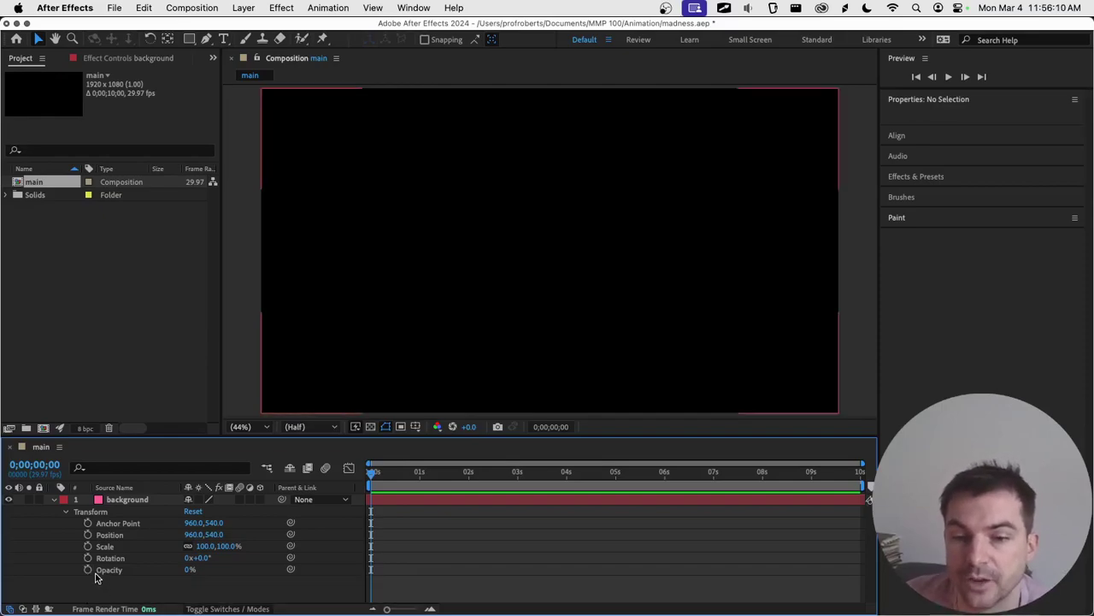
left_click(88, 569)
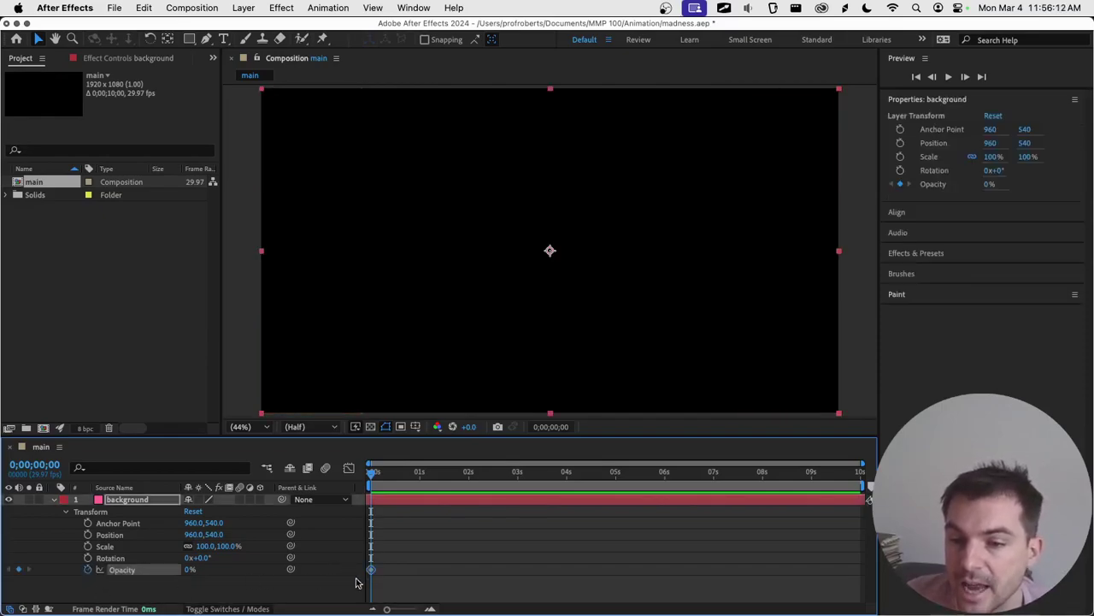
mouse_move(373, 473)
left_mouse_down()
mouse_move(419, 478)
mouse_move(370, 476)
left_mouse_up()
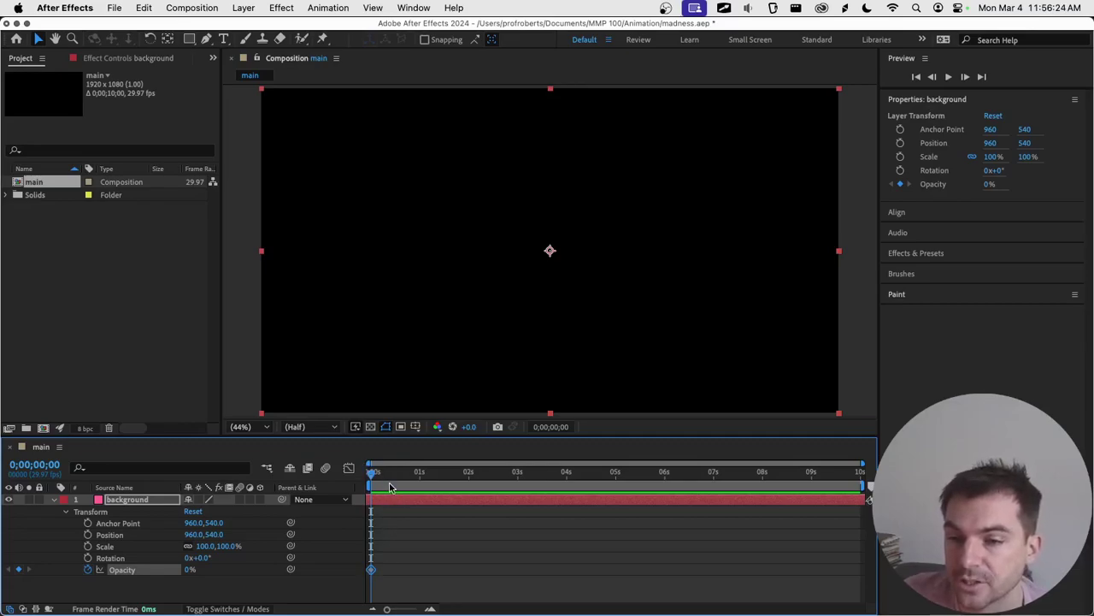
left_click_drag(372, 472, 420, 479)
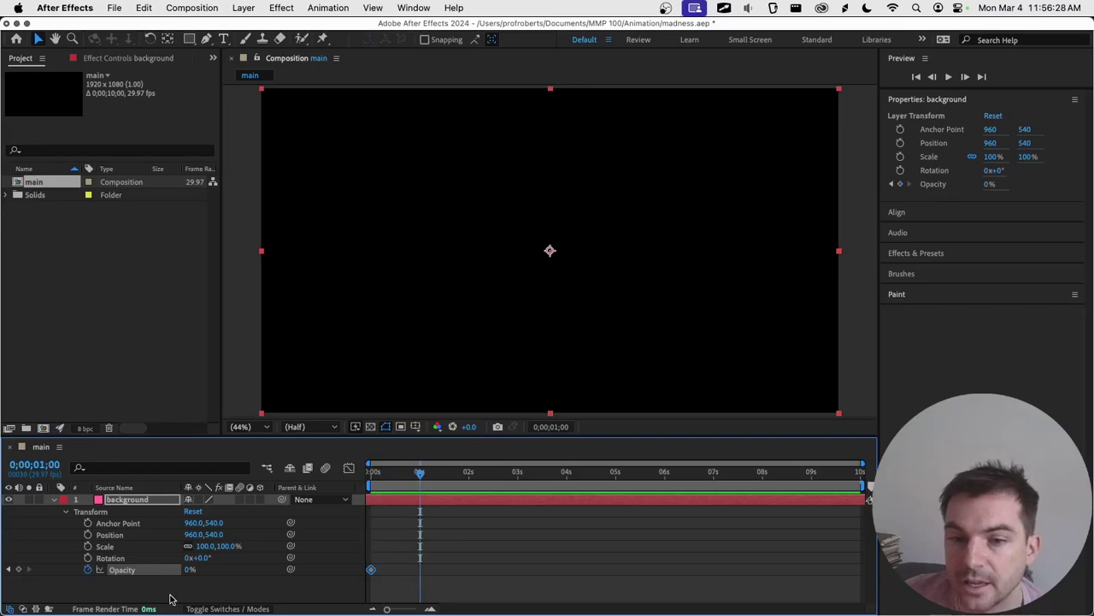
left_click_drag(190, 569, 266, 569)
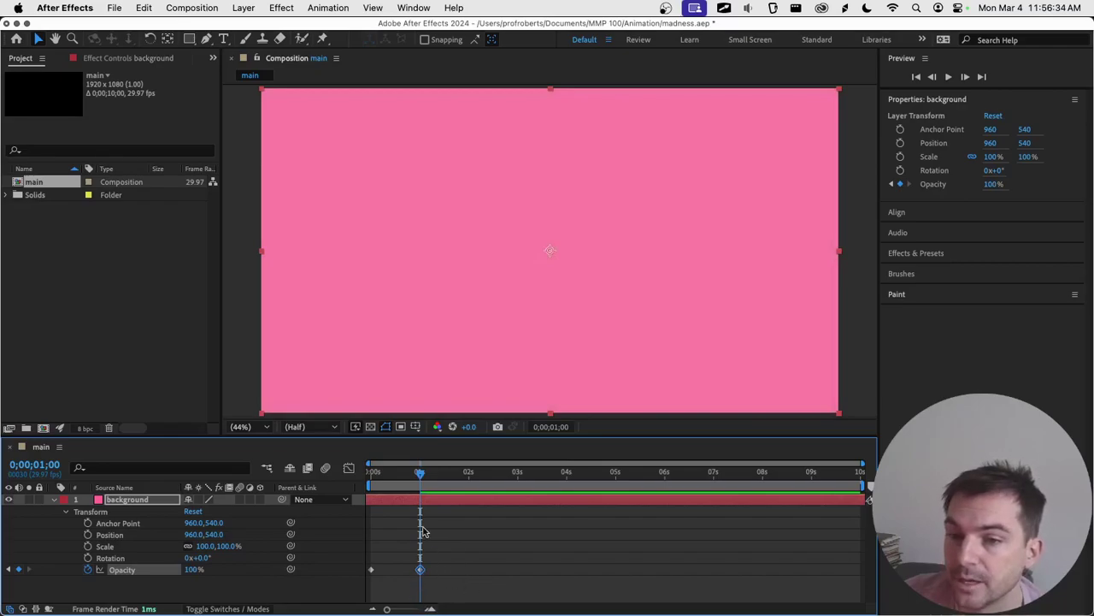
- Preview the opacity fade-in from 0;00;00;00 and scrub to 0;00;00;08 to examine an in-between Opacity value
left_click_drag(415, 475, 369, 481)
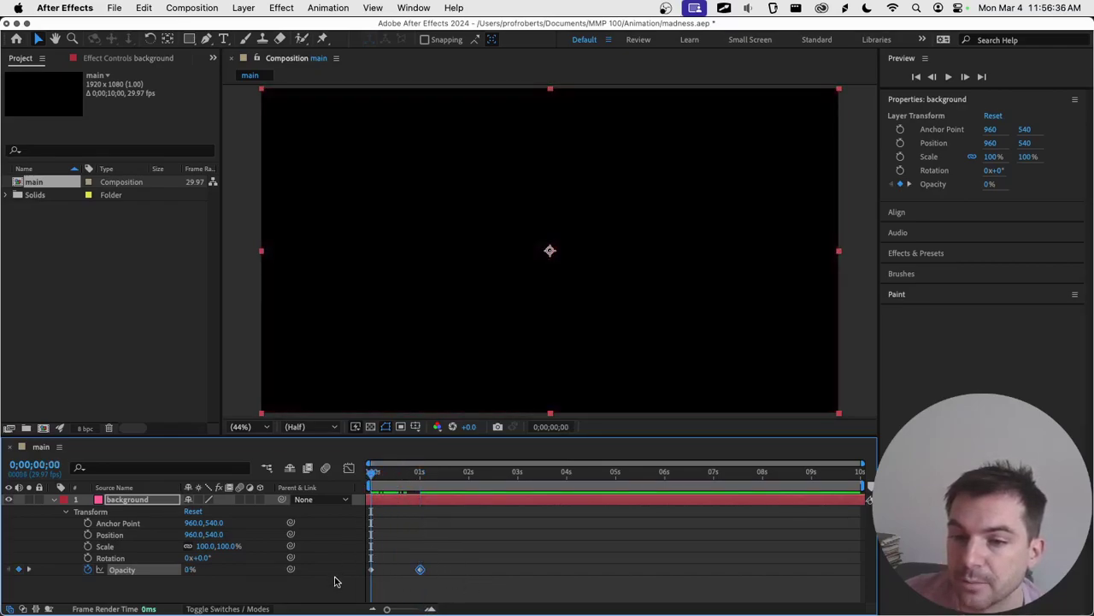
key("space")
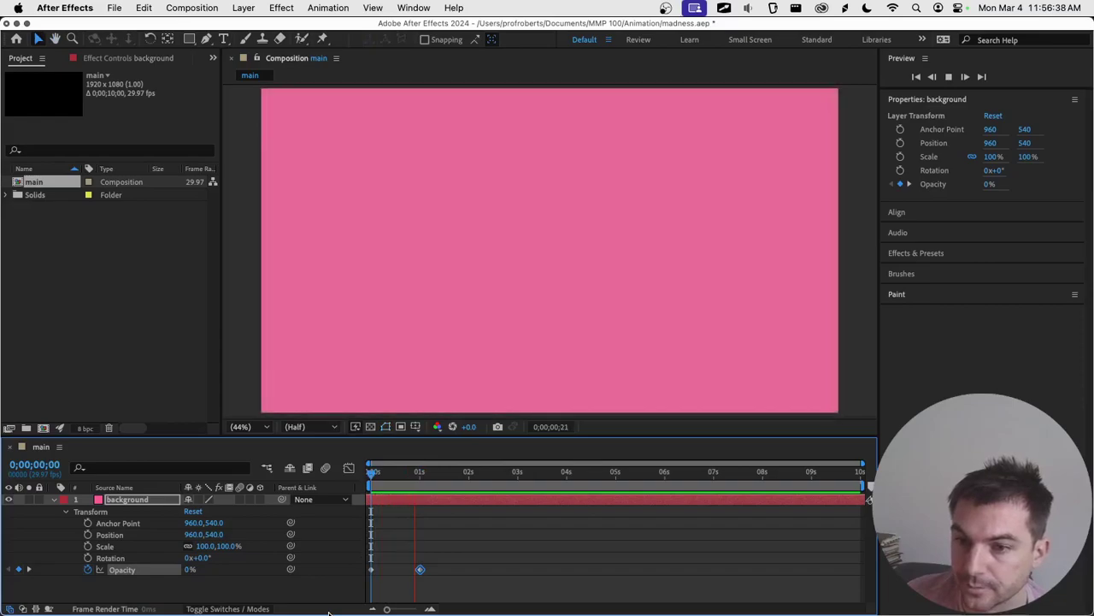
key("space")
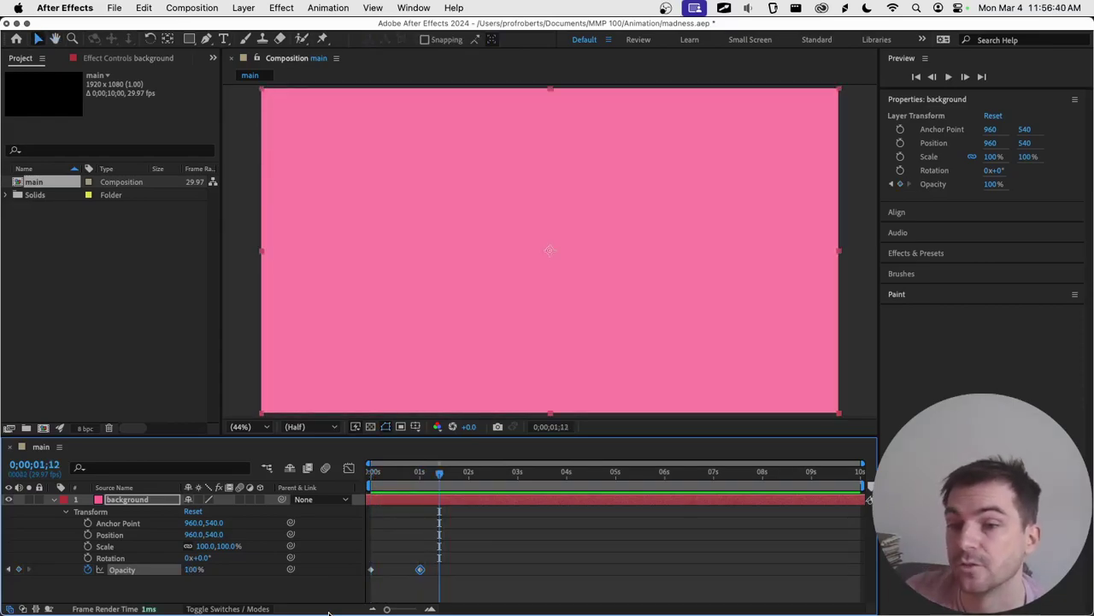
key("Home")
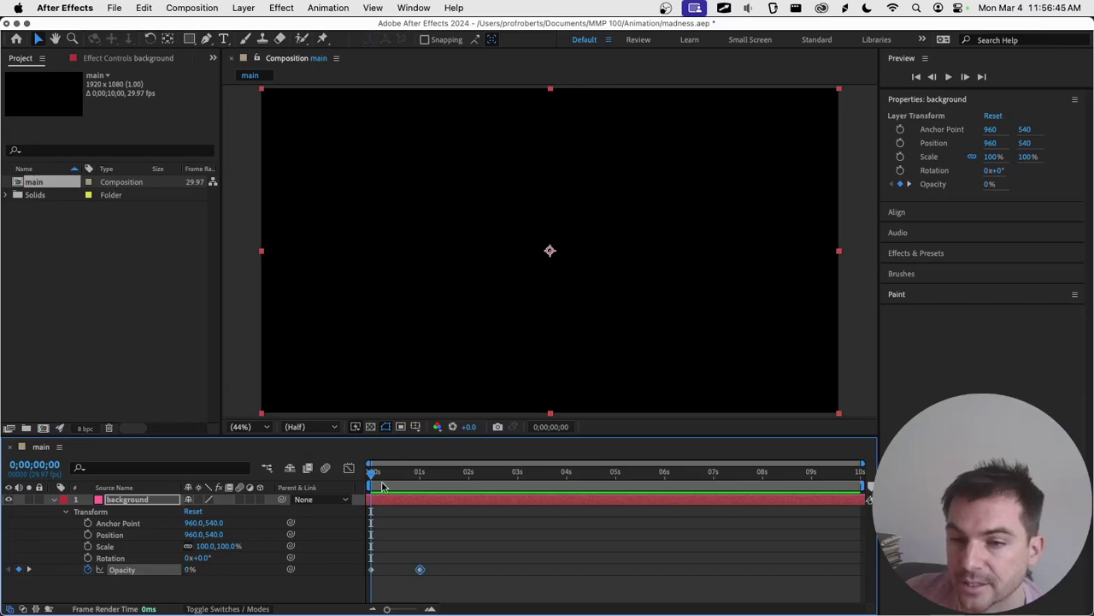
left_click(376, 476)
mouse_move(376, 475)
left_mouse_down()
mouse_move(420, 476)
mouse_move(383, 477)
left_mouse_up()
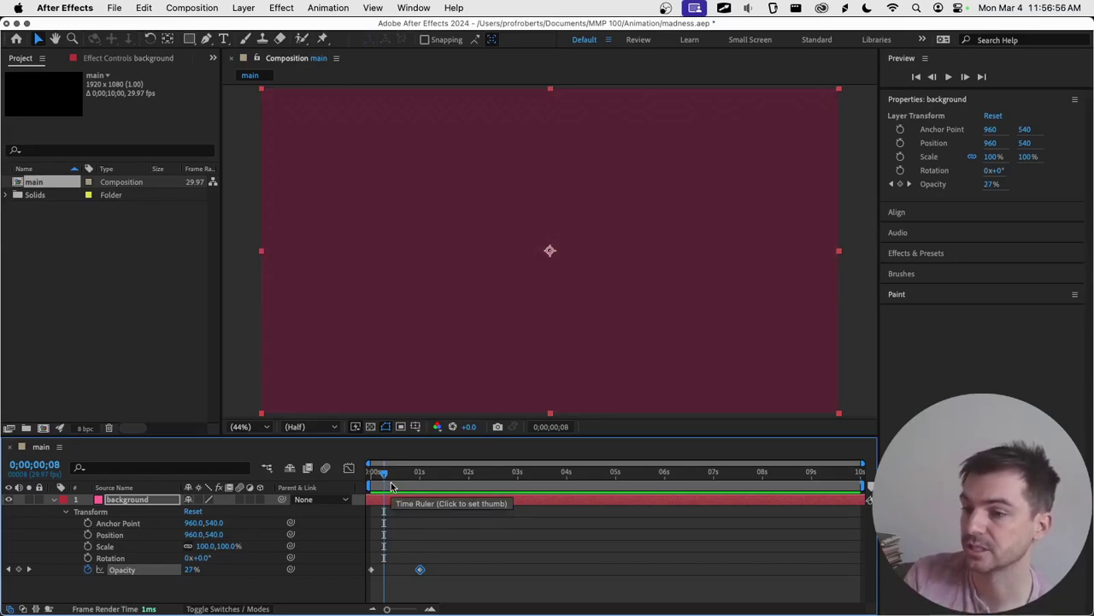
- Return to 0;00;00;00, nudge the background layer's Position sideways, restore its horizontal value to 960, and deselect the layer
left_click_drag(383, 477, 365, 479)
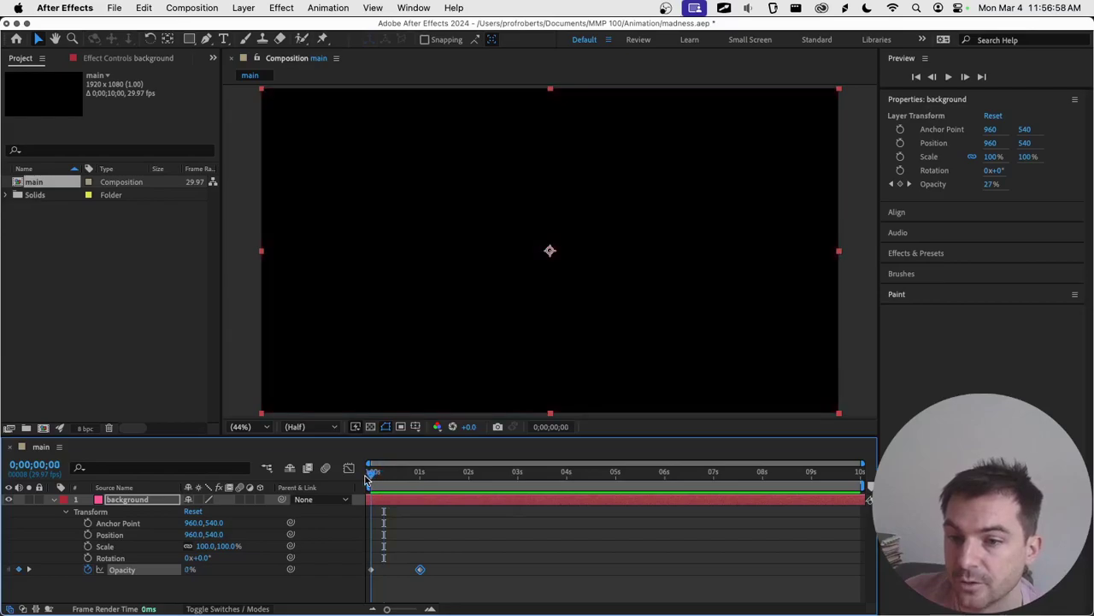
key("Right")
key("Right")
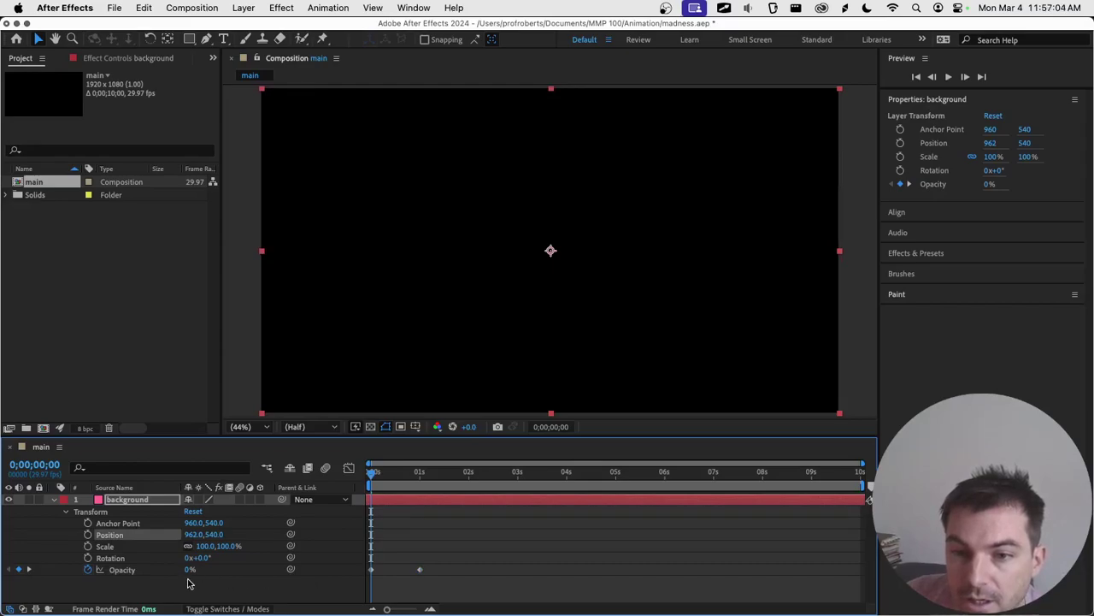
key("Left")
key("Left")
key("Left")
key("Left")
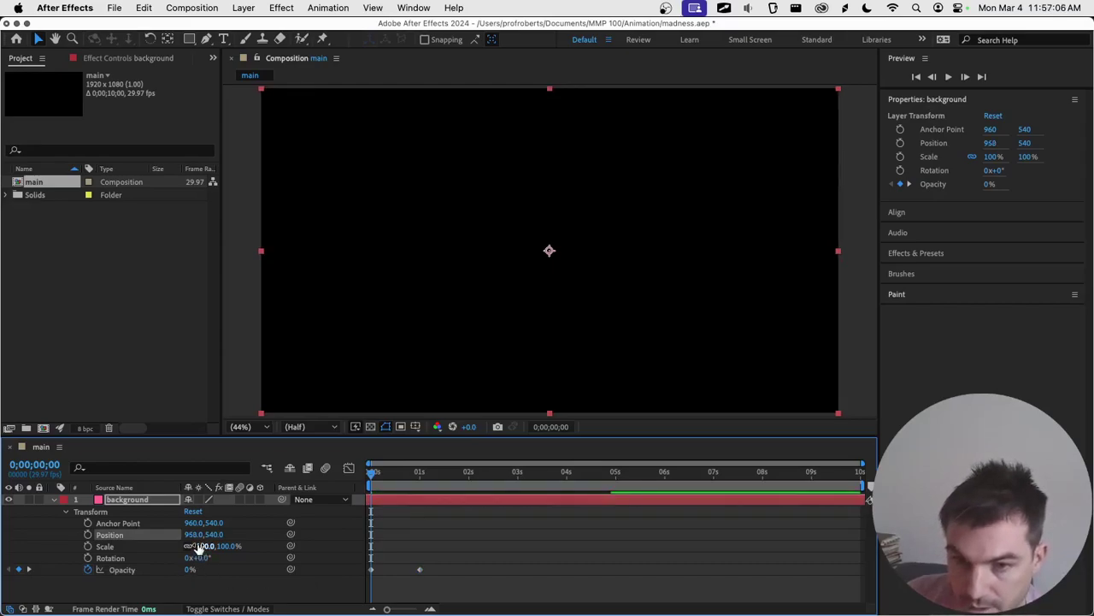
key("Right")
key("Right")
left_click(224, 579)
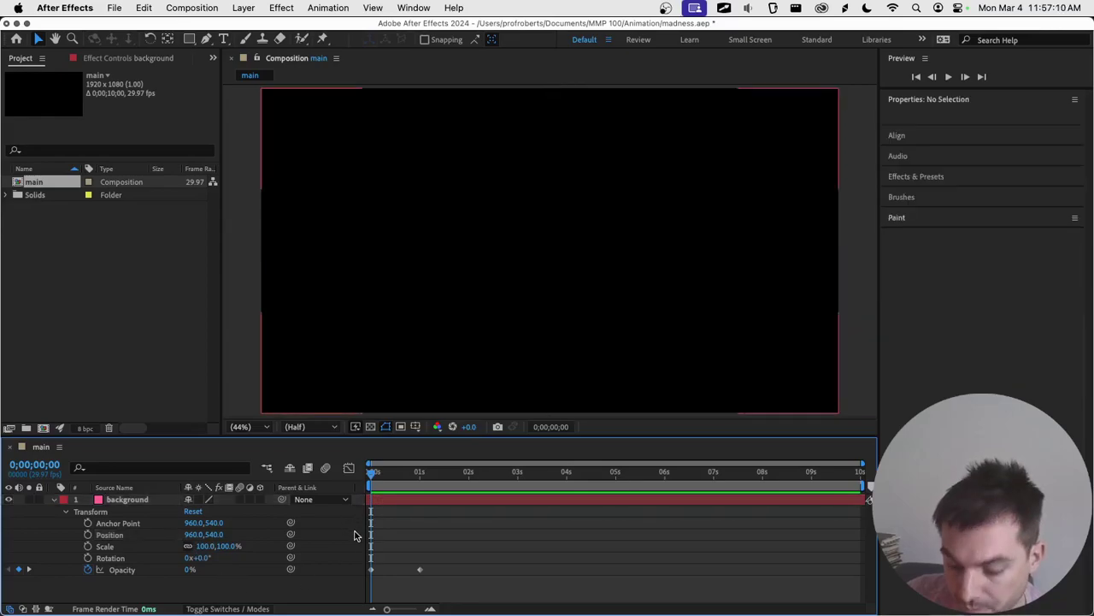
- Enlarge the composition view to 400%, reduce it to 25%, and restore its magnification to Fit
key("period")
key("slash")
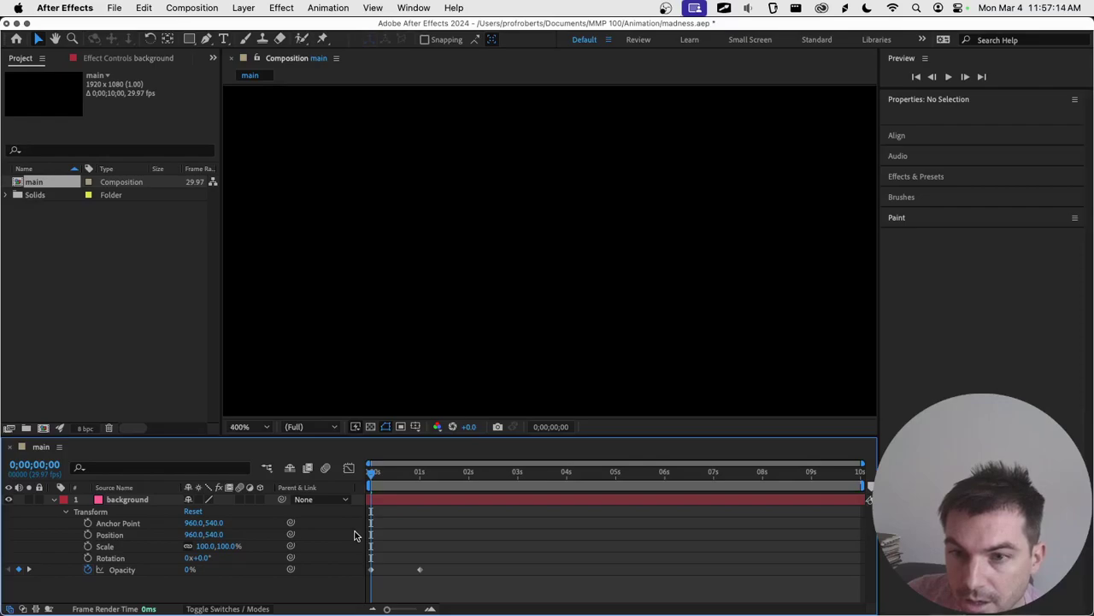
key("comma")
key("comma")
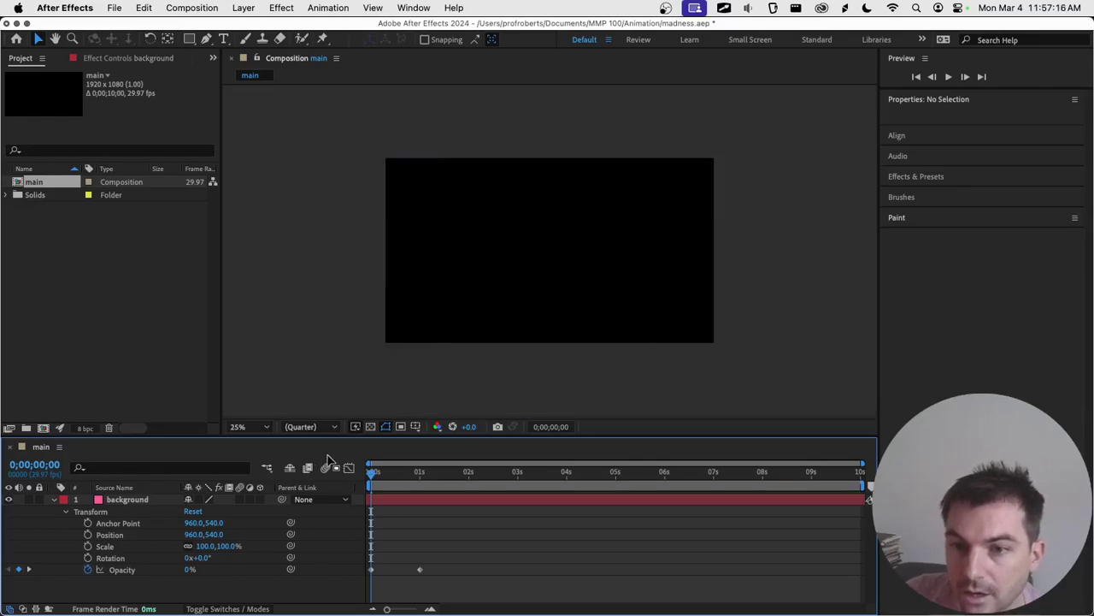
left_click(250, 426)
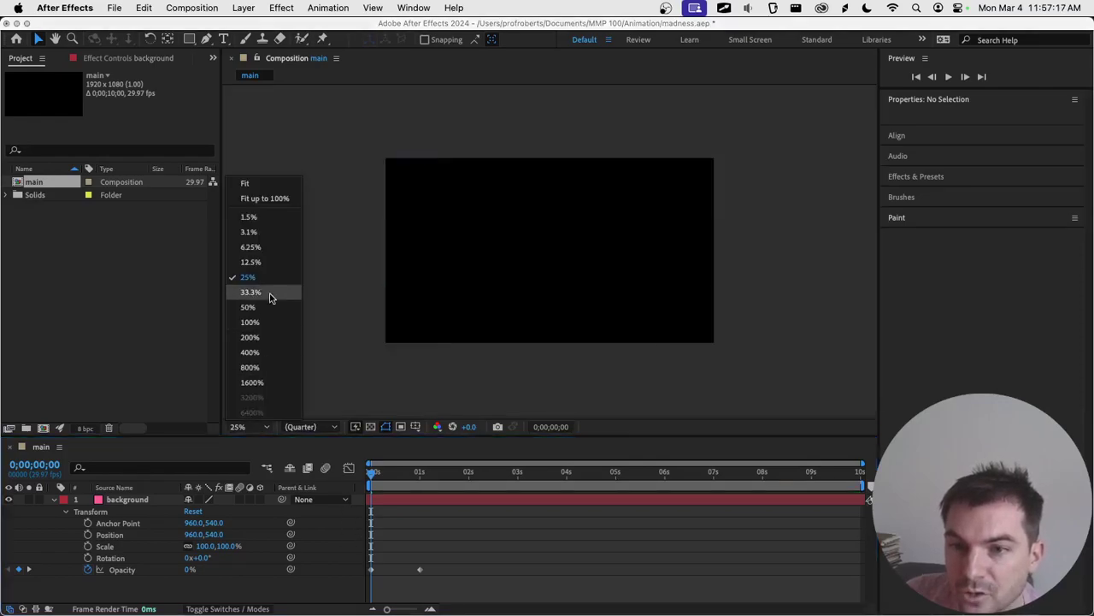
left_click(267, 183)
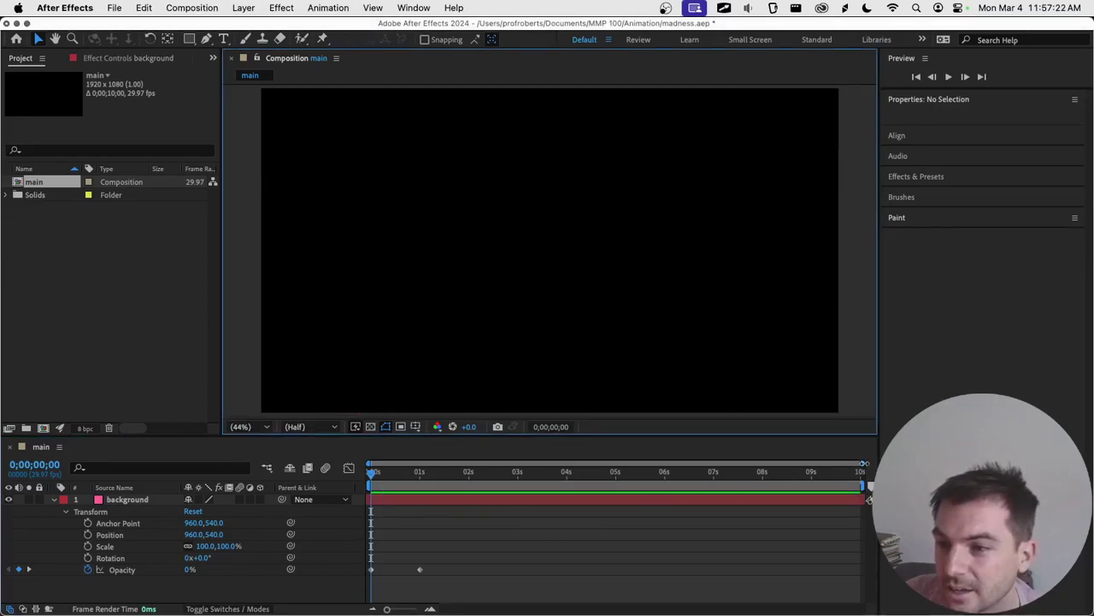
- Examine the fade frame by frame on the magnified timeline up to 0;00;00;15, and return to the full 10-second view at 0;00;00;00
left_click_drag(866, 462, 434, 462)
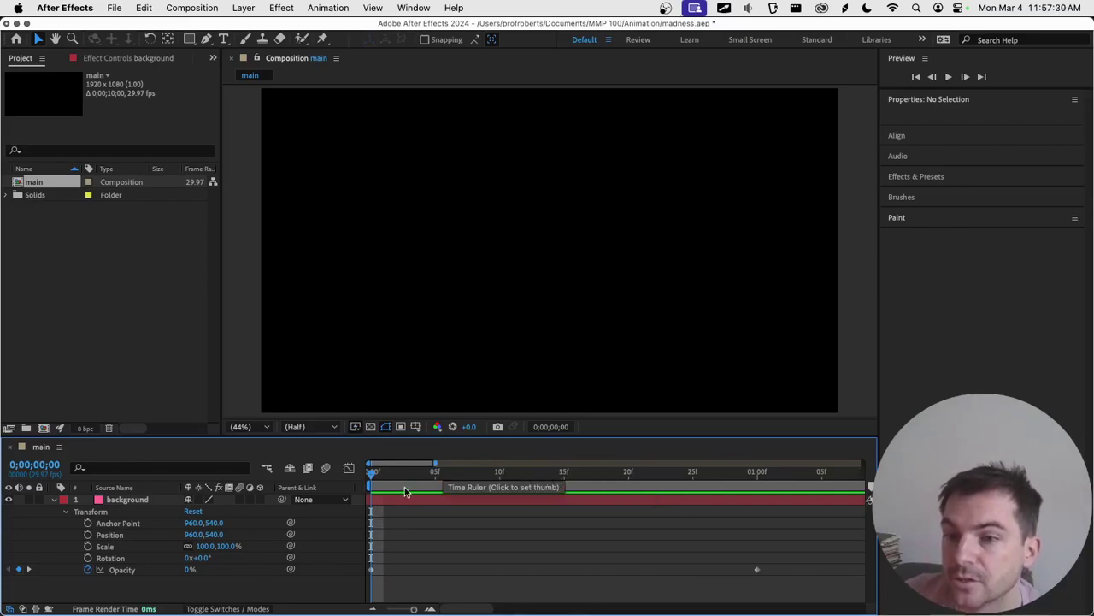
left_click_drag(380, 483, 432, 480)
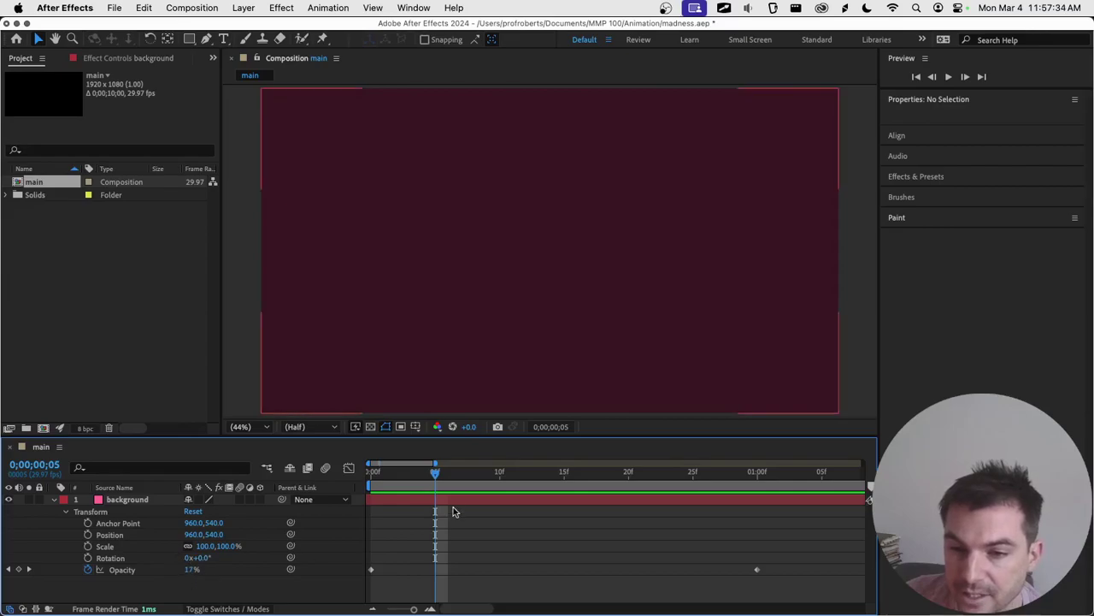
left_click_drag(435, 474, 564, 476)
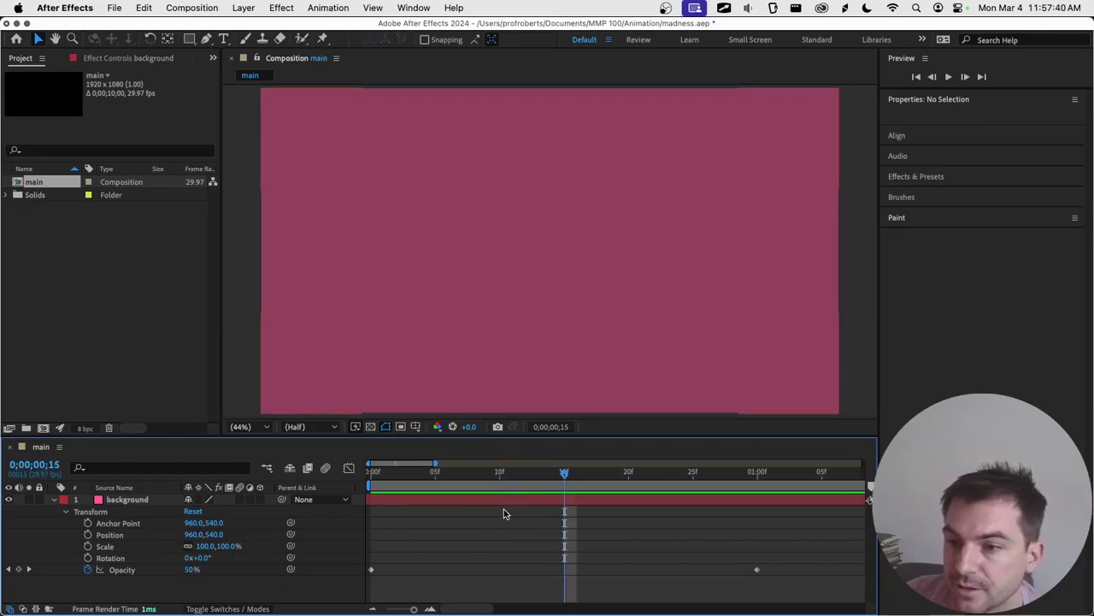
left_click_drag(566, 476, 371, 484)
left_click_drag(435, 462, 873, 460)
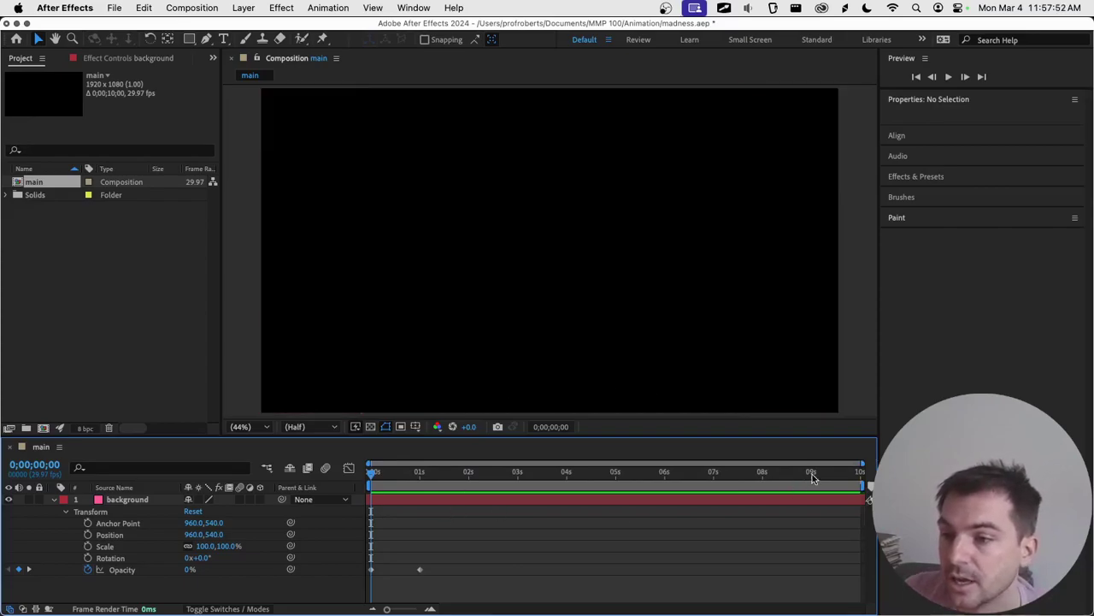
- Keyframe the background layer's Opacity at 0% on the last frame, 0;00;09;29, and deselect the layer
key("space")
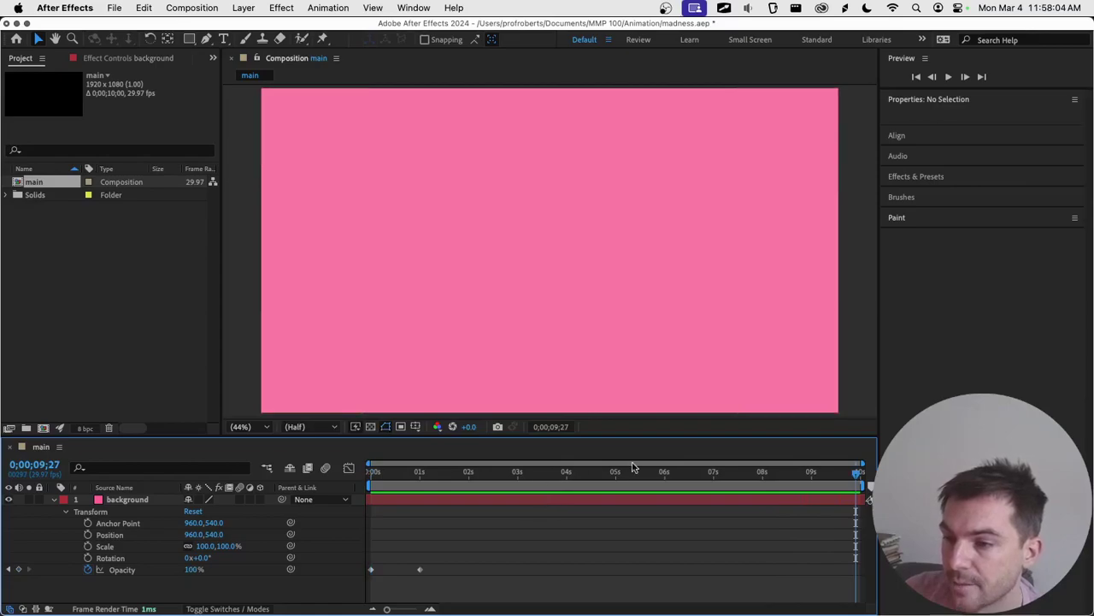
left_click(856, 474)
left_click_drag(856, 475, 860, 475)
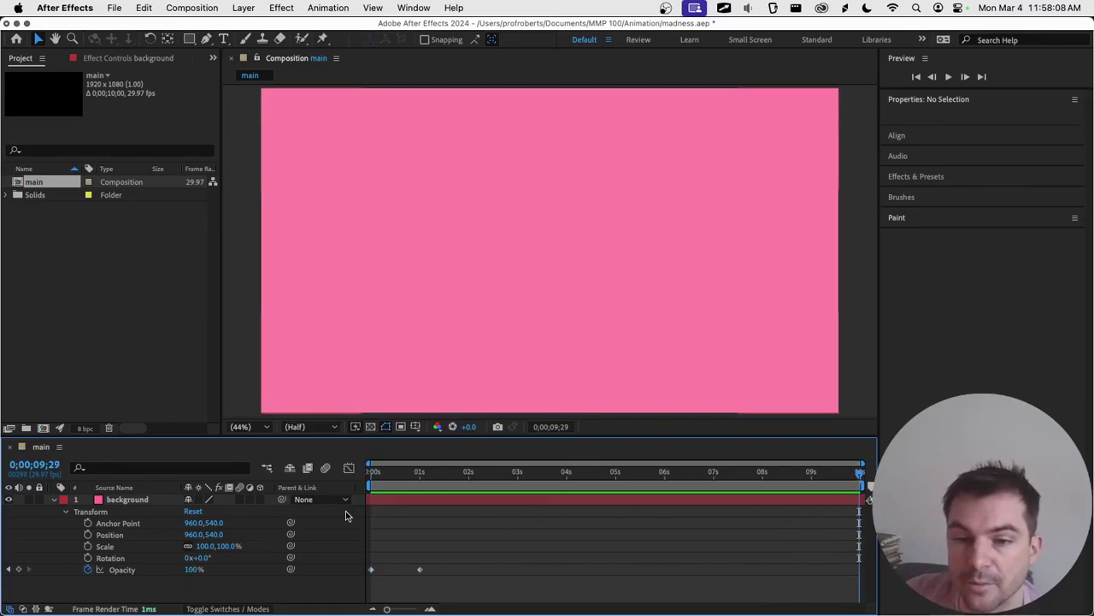
left_click_drag(193, 574, 110, 572)
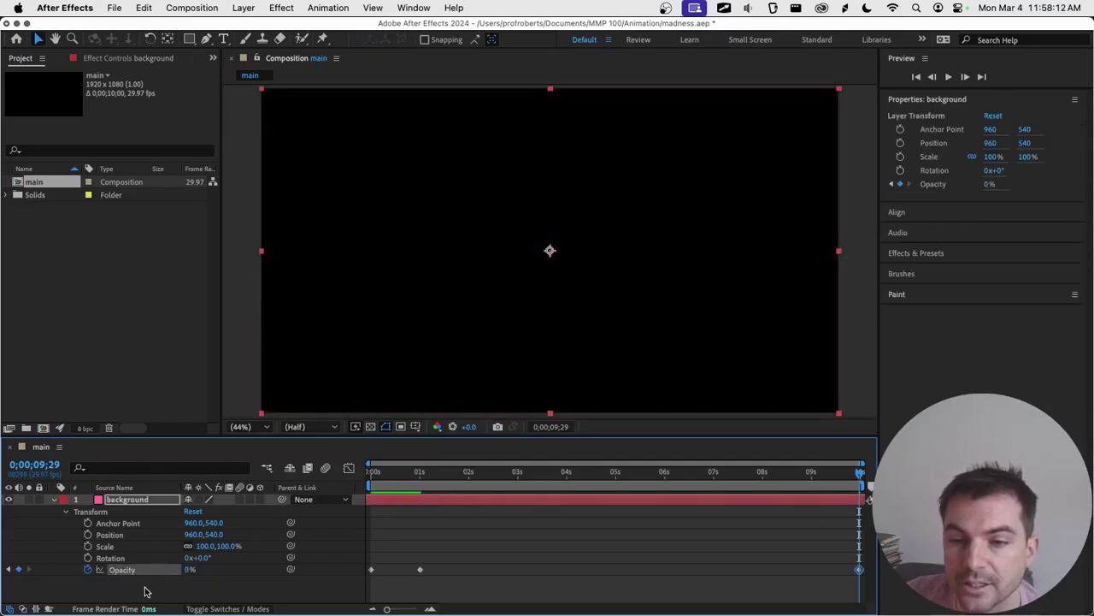
left_click(143, 591)
- Move to the keyframe at 0;00;01;00 and preview the long fade-out towards the end of the composition
left_click_drag(829, 474, 420, 498)
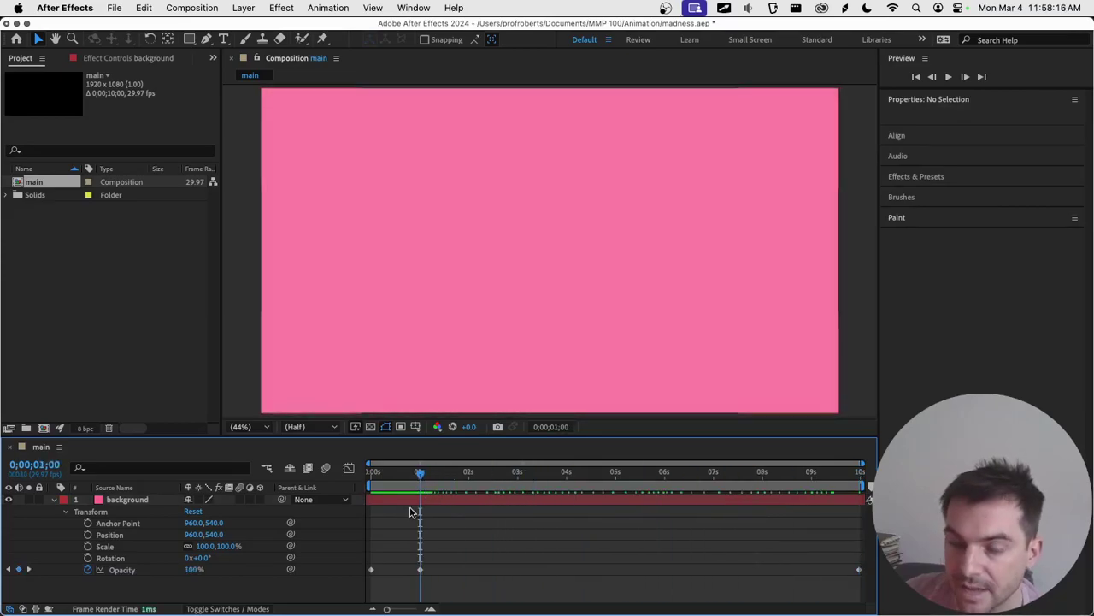
key("space")
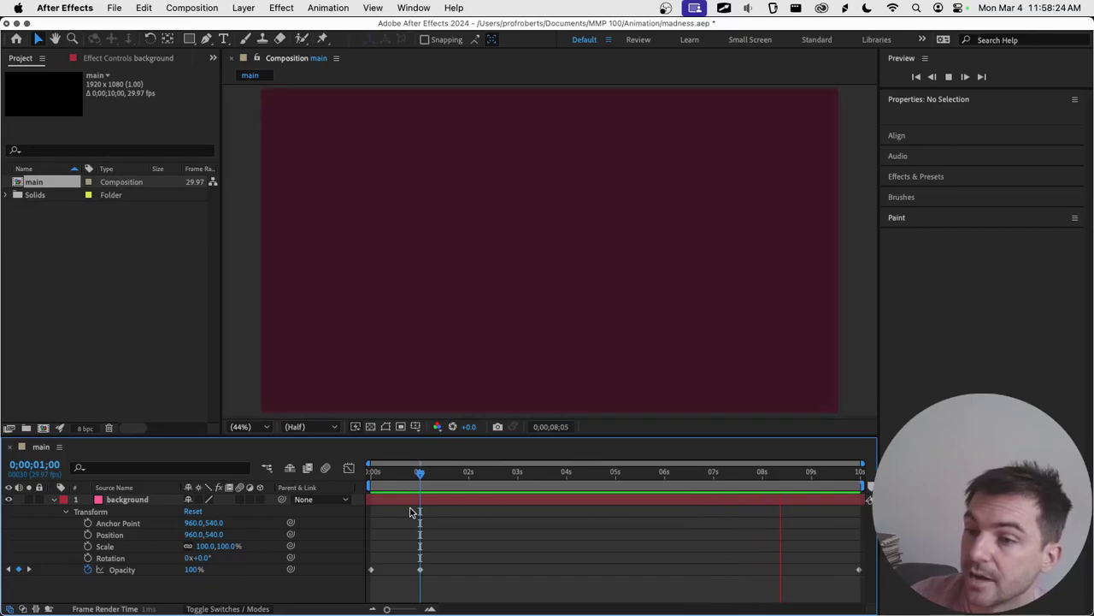
key("space")
- Keyframe the background layer's Opacity at 100% at 0;00;09;00
left_click(437, 485)
left_click_drag(437, 481, 812, 537)
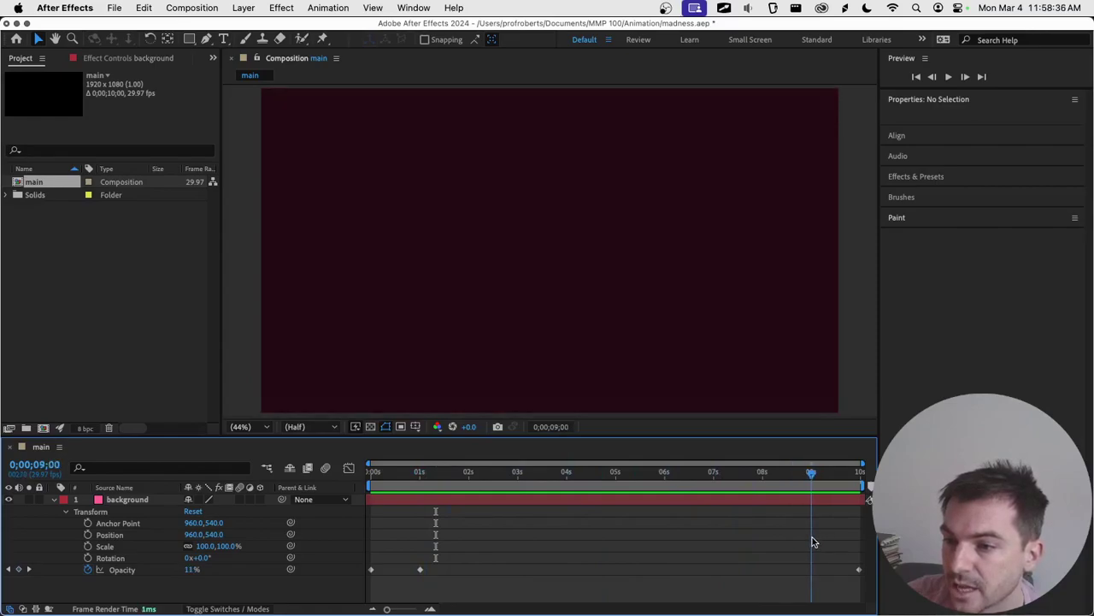
left_click_drag(191, 569, 660, 540)
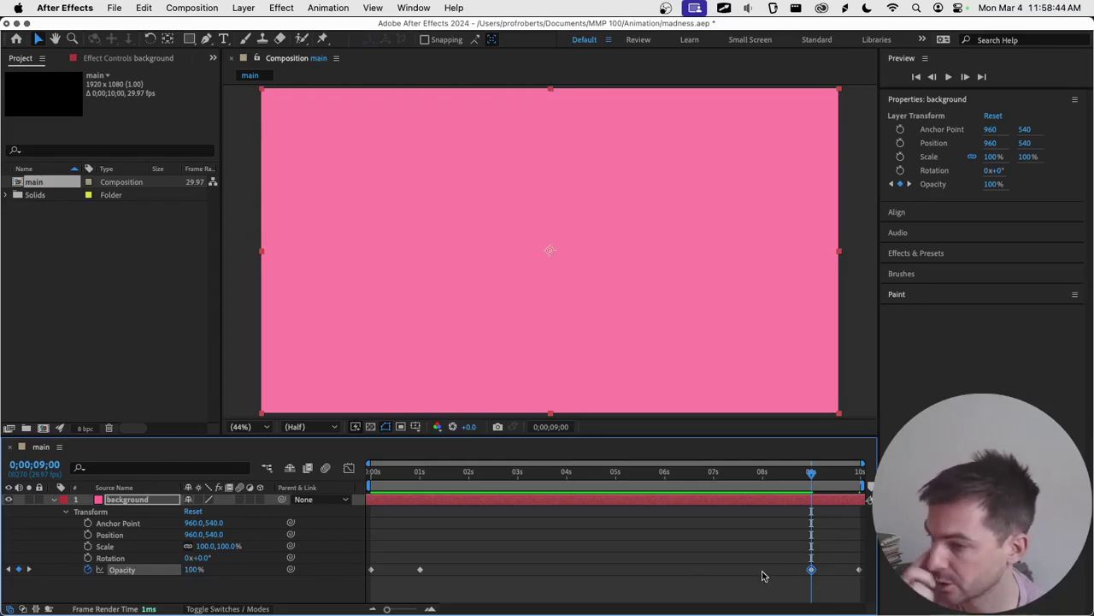
- Preview the whole fade-in and fade-out, select the two middle Opacity keyframes, and return to 0;00;00;00
left_click_drag(697, 474, 367, 528)
key("space")
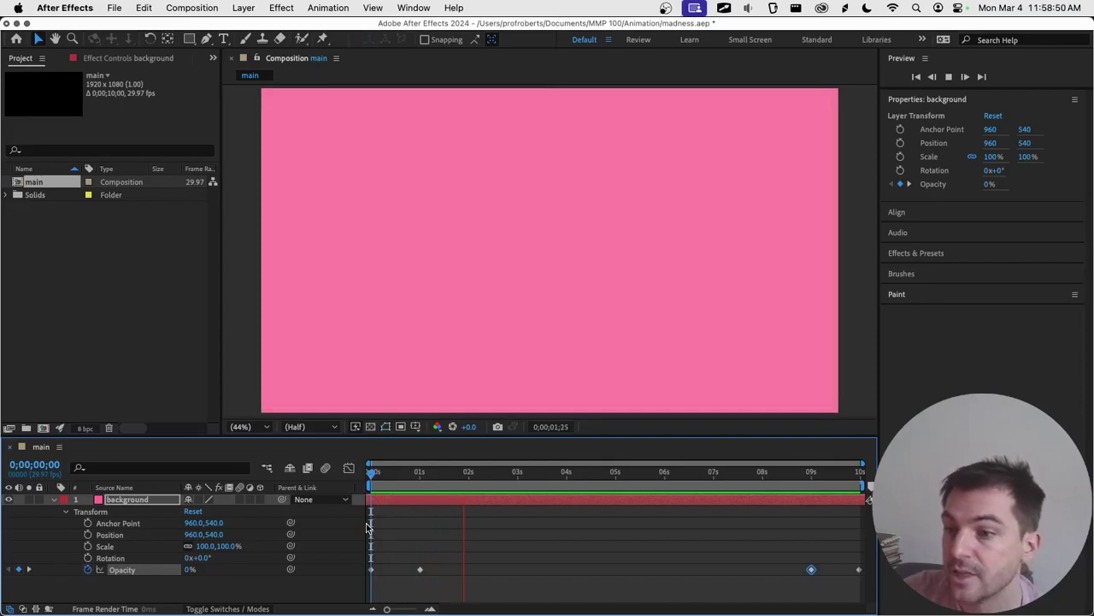
left_click(420, 568)
left_click_drag(594, 591, 822, 583)
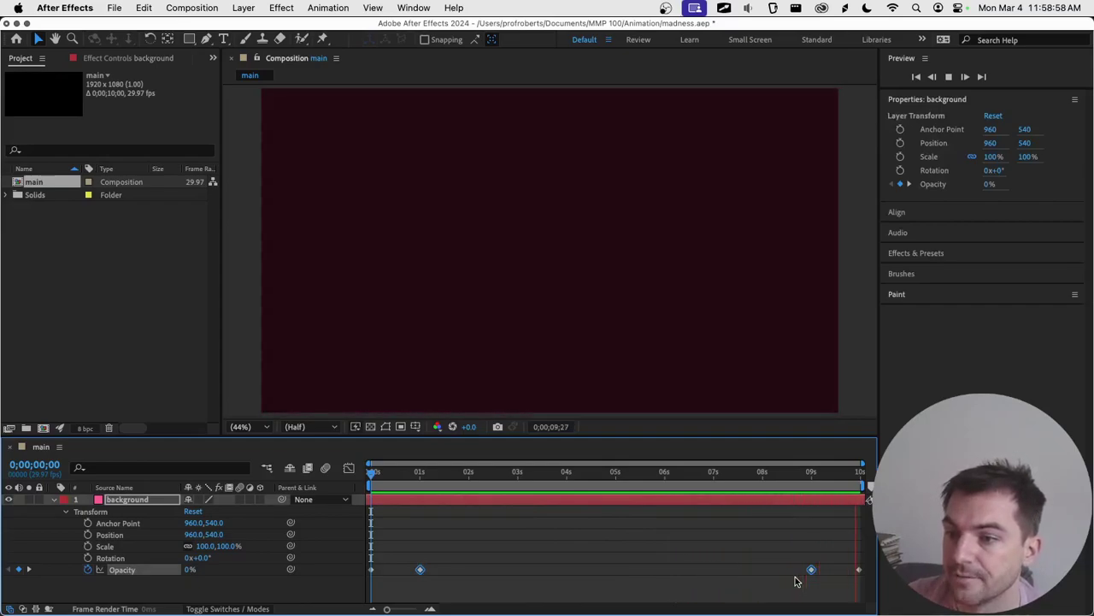
key("space")
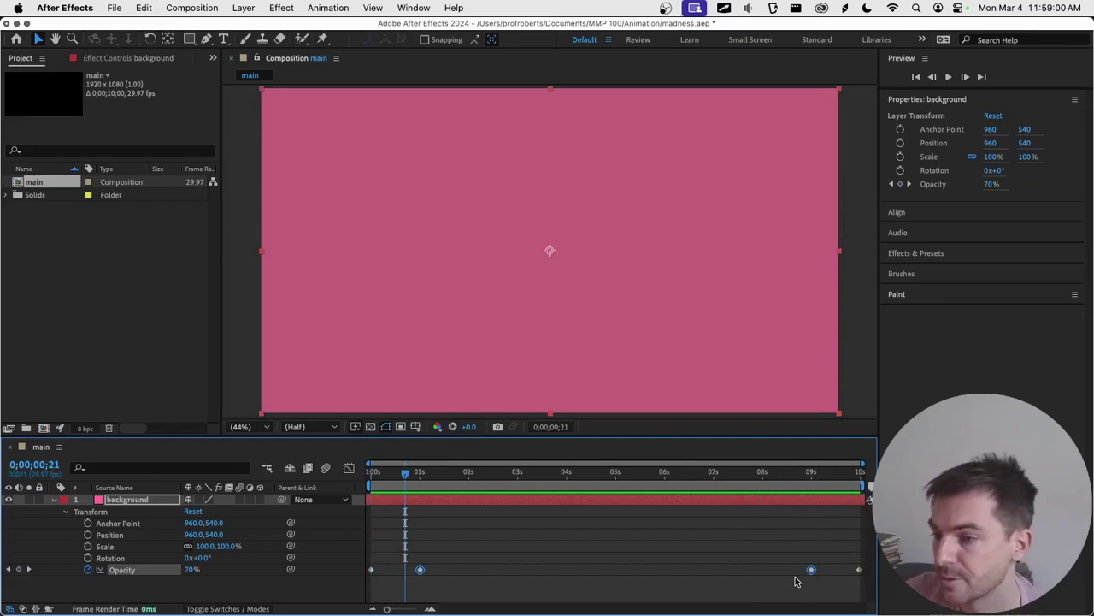
left_click_drag(407, 478, 371, 482)
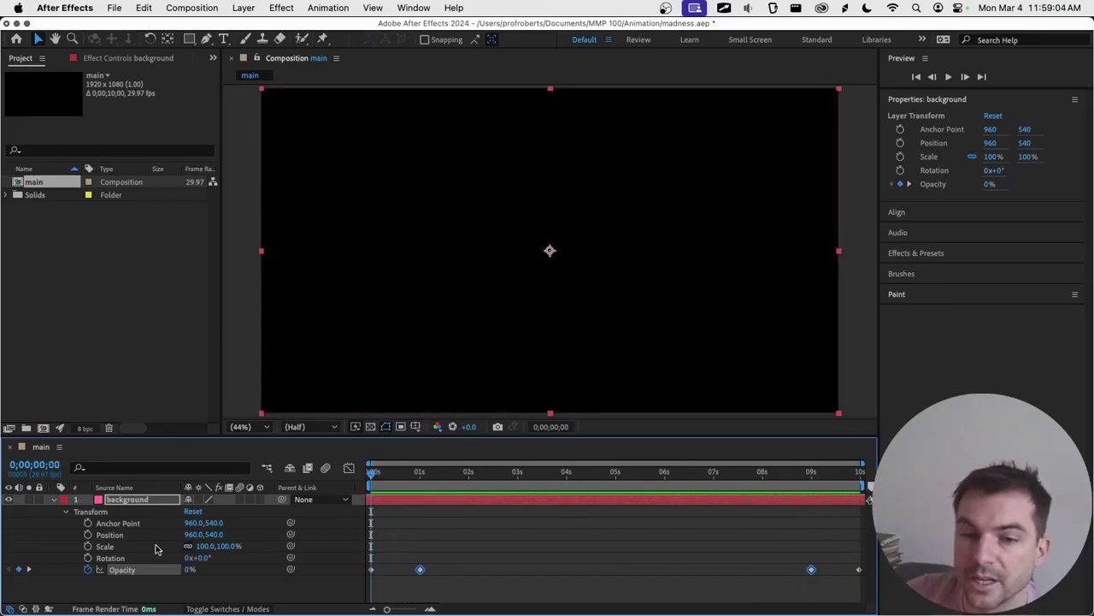
- Clear all the background layer's Opacity keyframes, turn its keyframing on again at 0;00;00;00, and undo both changes
left_click(87, 570)
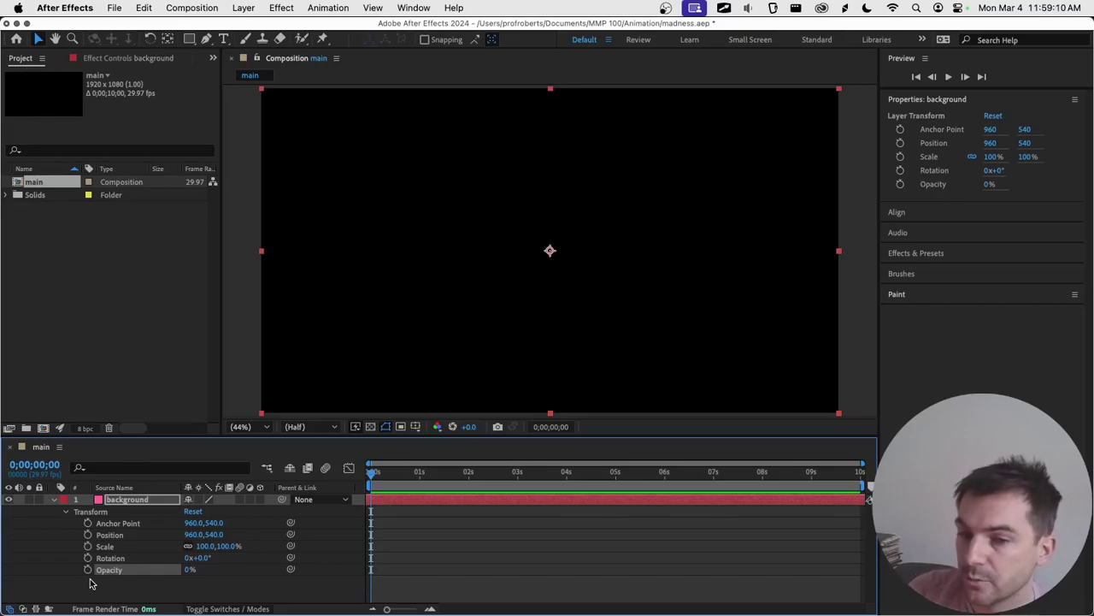
left_click(87, 569)
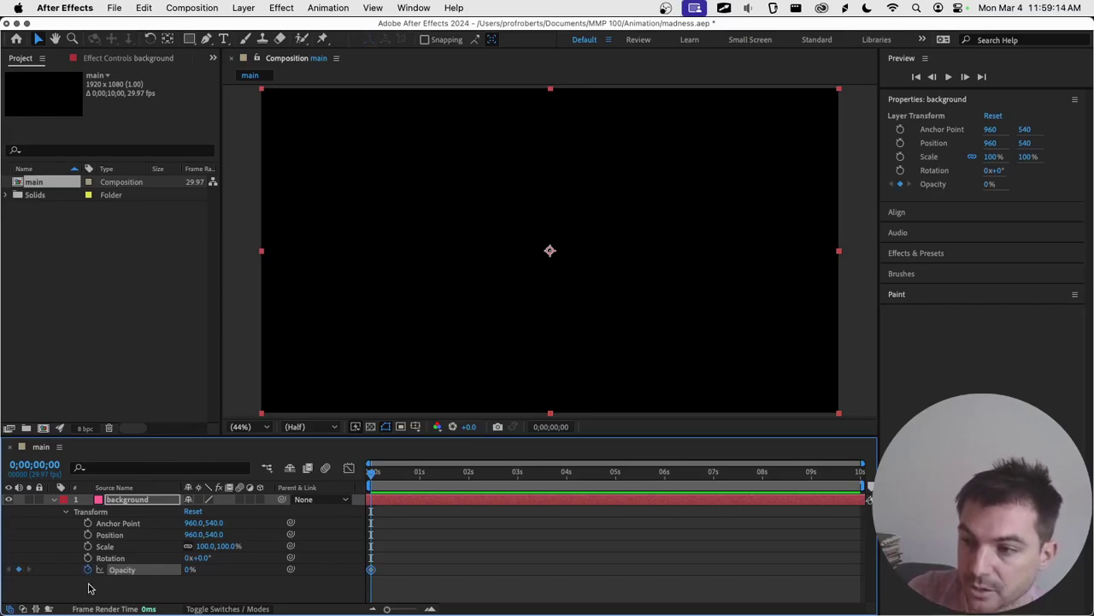
key("super+z")
key("super+z")
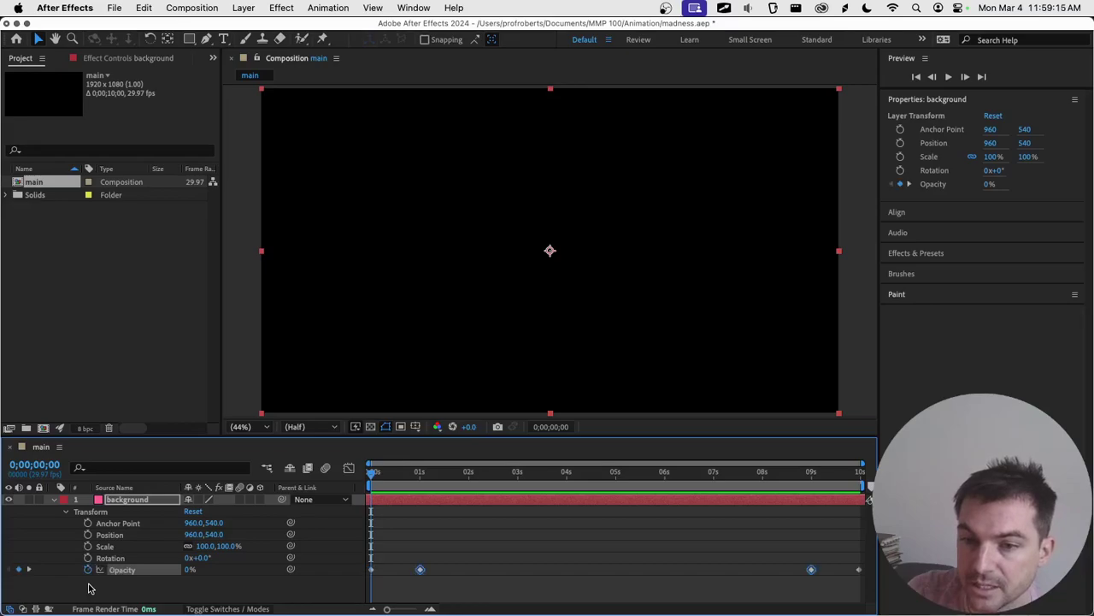
- Collapse the background layer's Transform properties, preview the fade, and lock the collapsed layer with the time at 0;00;00;00
left_click(67, 512)
key("space")
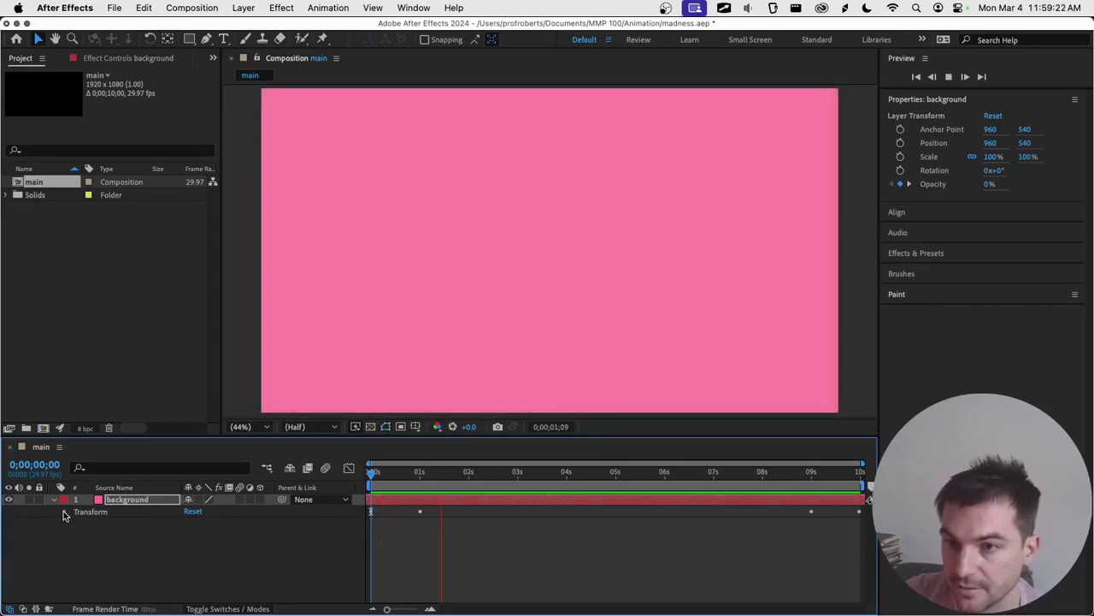
key("space")
left_click_drag(423, 473, 367, 482)
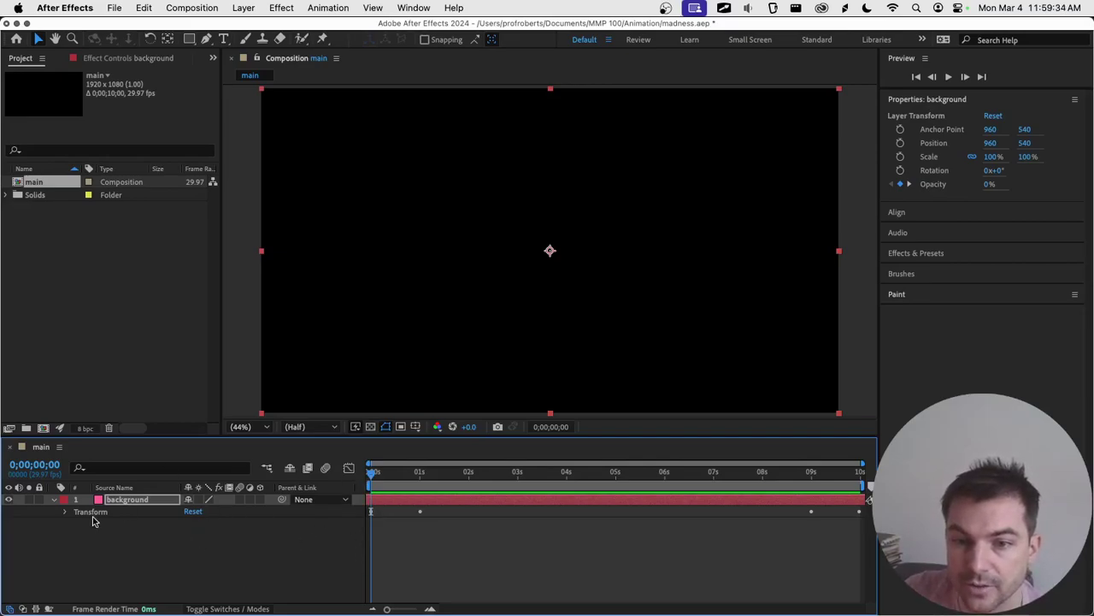
left_click(54, 500)
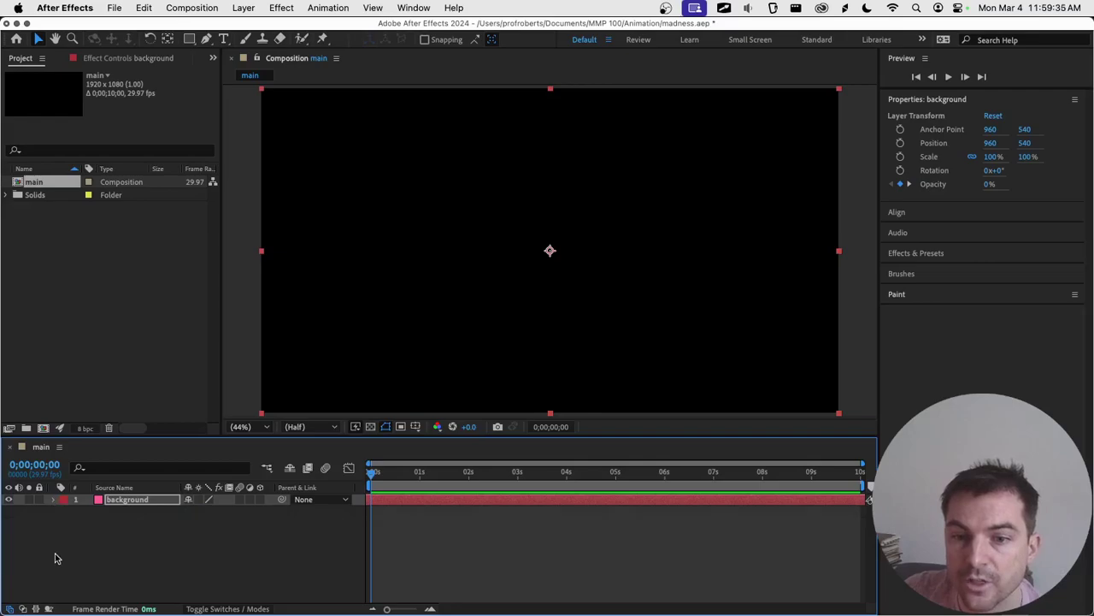
left_click(39, 500)
- Preview the composition with the background layer locked and return to 0;00;00;00
key("space")
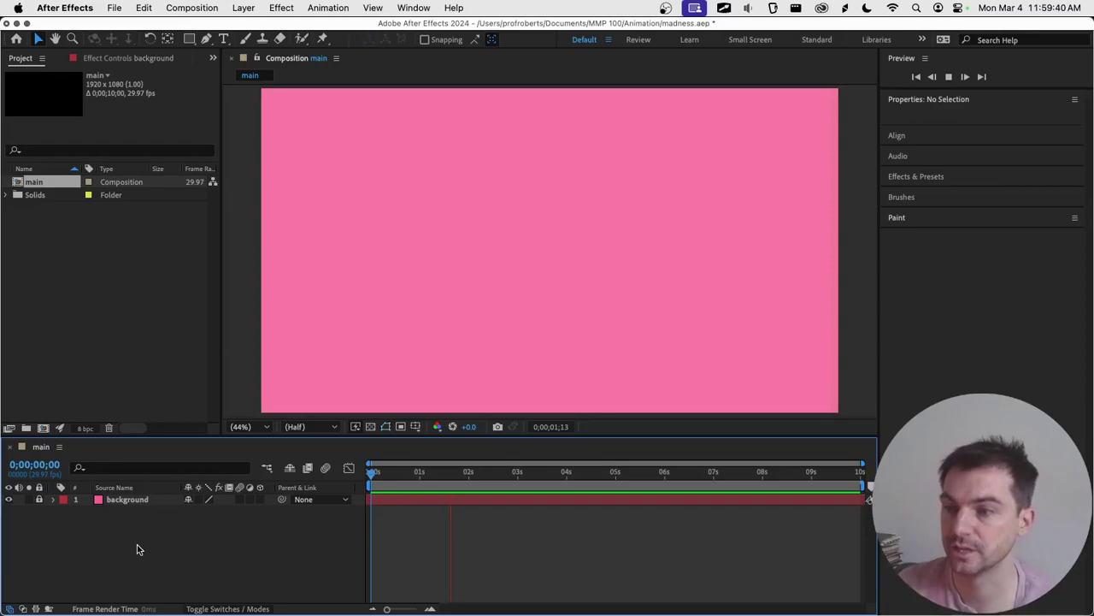
key("space")
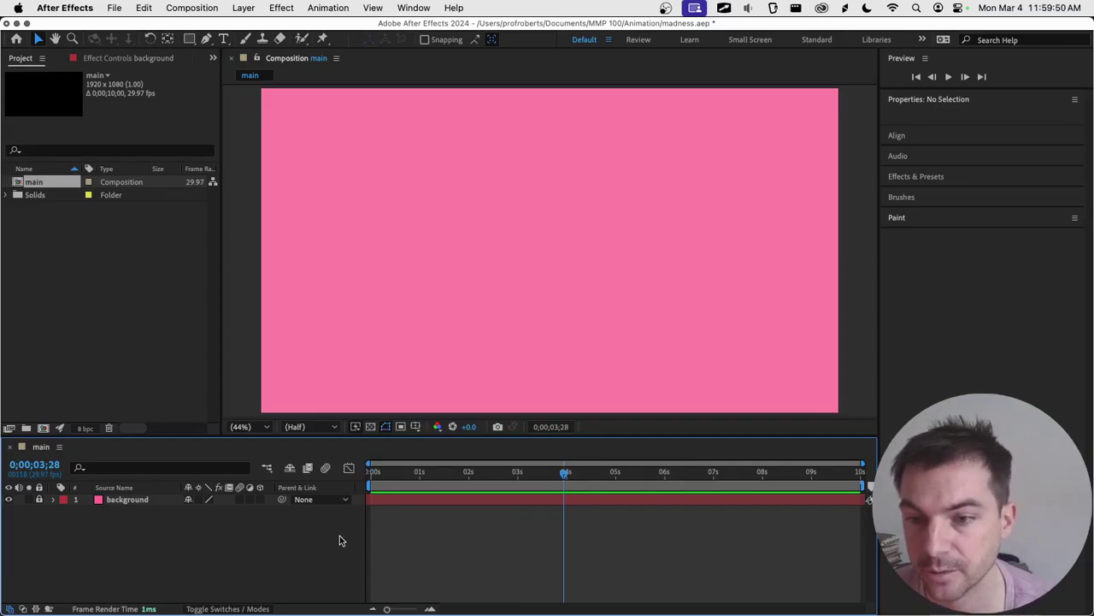
key("Home")
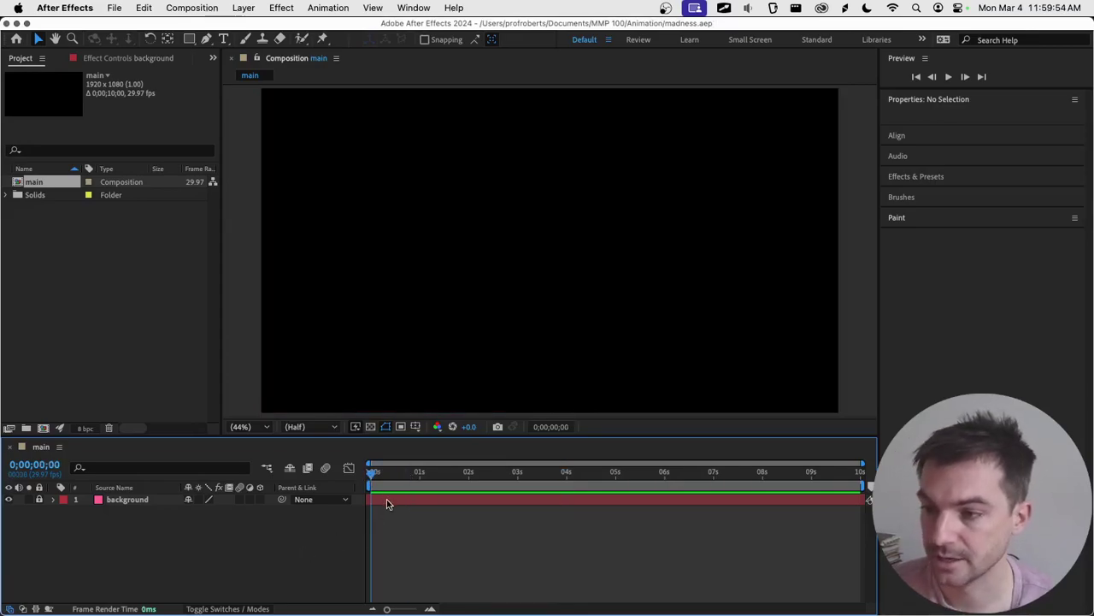
- Add a new empty shape layer to the main composition above the locked background
right_click(110, 554)
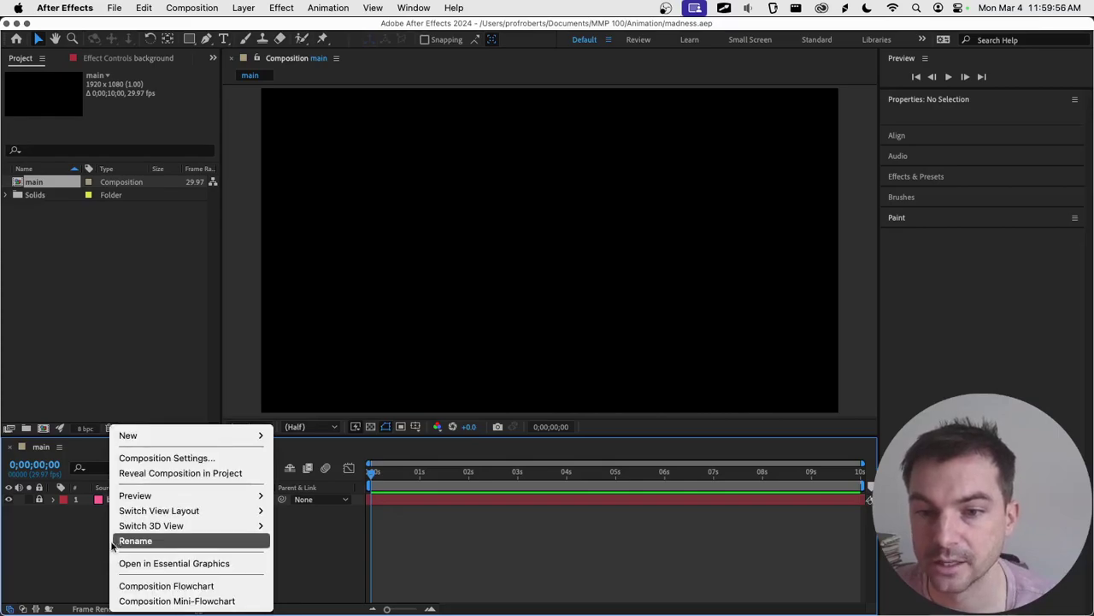
mouse_move(214, 437)
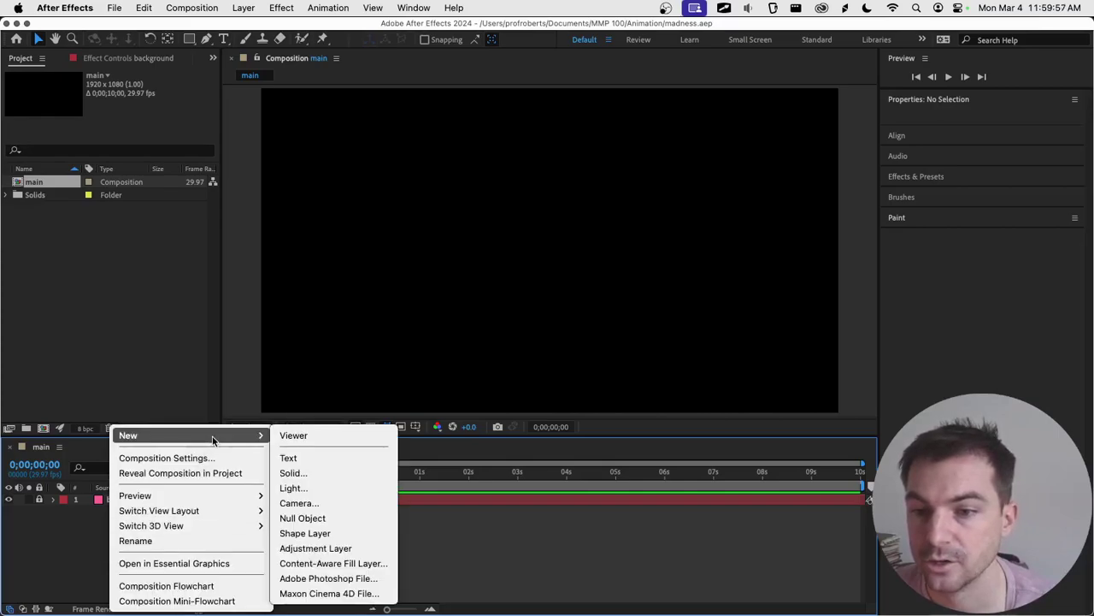
left_click(338, 534)
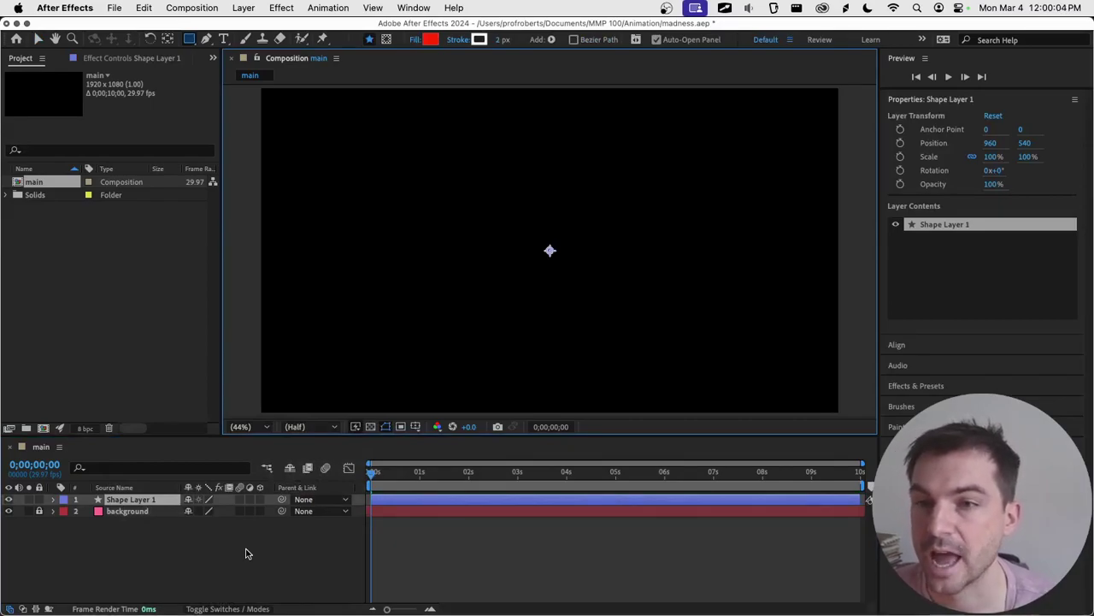
- Draw a circle about 618 px in diameter on the empty shape layer with the Ellipse tool
left_click_drag(195, 44, 226, 72)
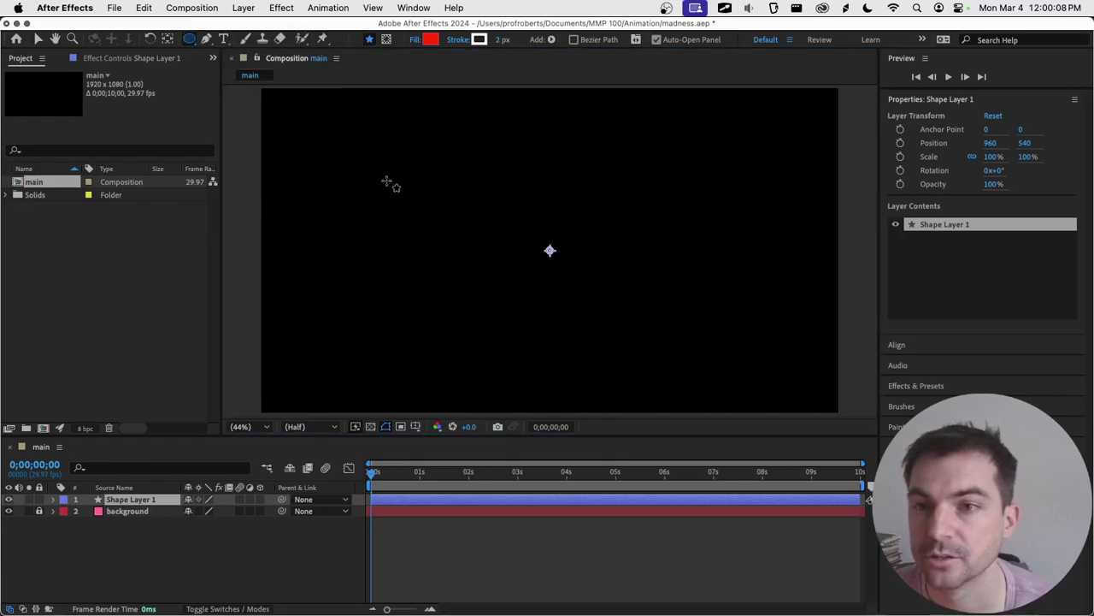
mouse_move(415, 136)
left_mouse_down()
mouse_move(613, 302)
mouse_move(599, 289)
left_mouse_up()
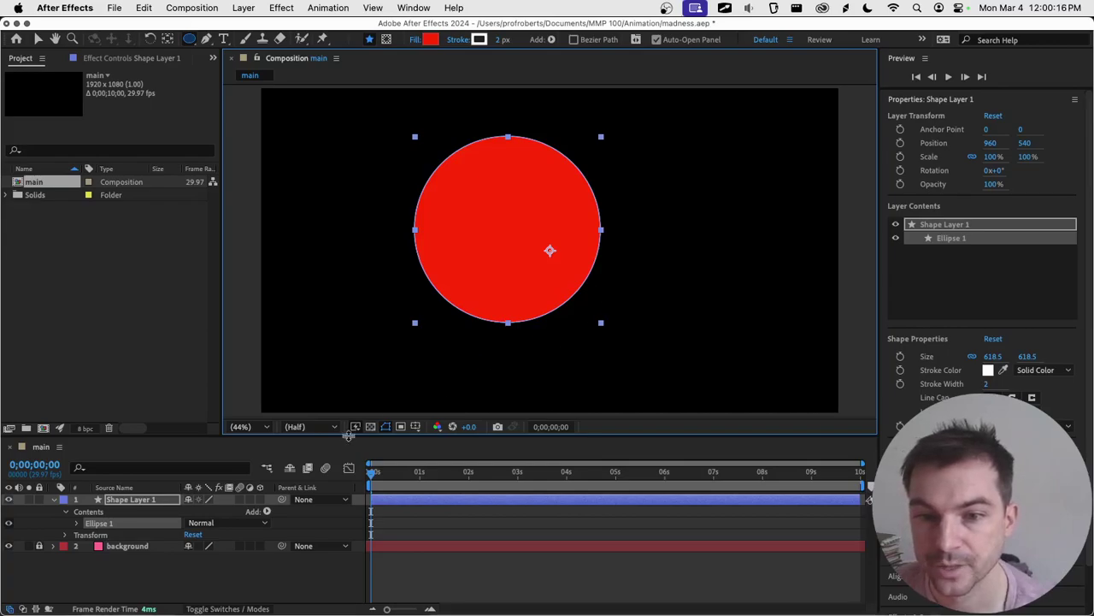
- Compare the shape layer's own Transform properties with the Transform: Ellipse 1 properties inside its Contents, leaving both groups collapsed
left_click(65, 512)
left_click(82, 513)
left_click(83, 515)
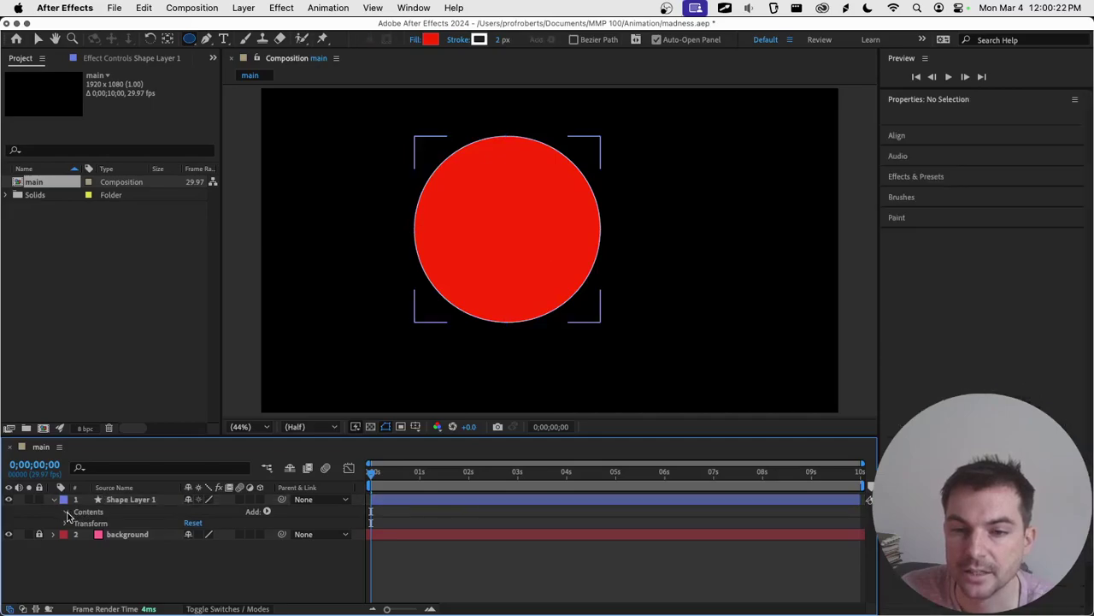
left_click(65, 511)
left_click(98, 535)
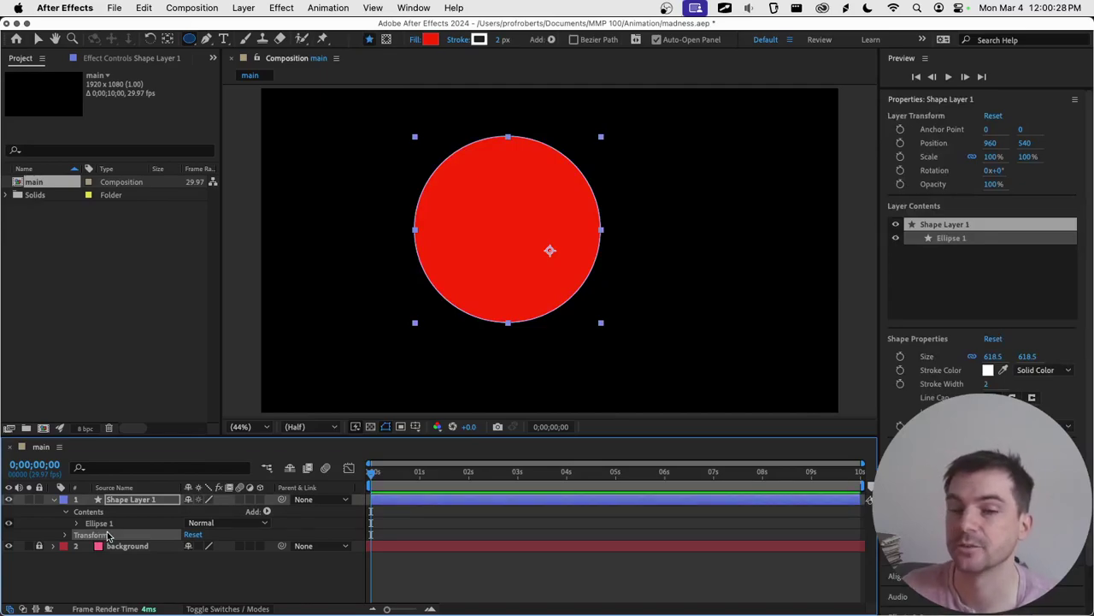
left_click(66, 534)
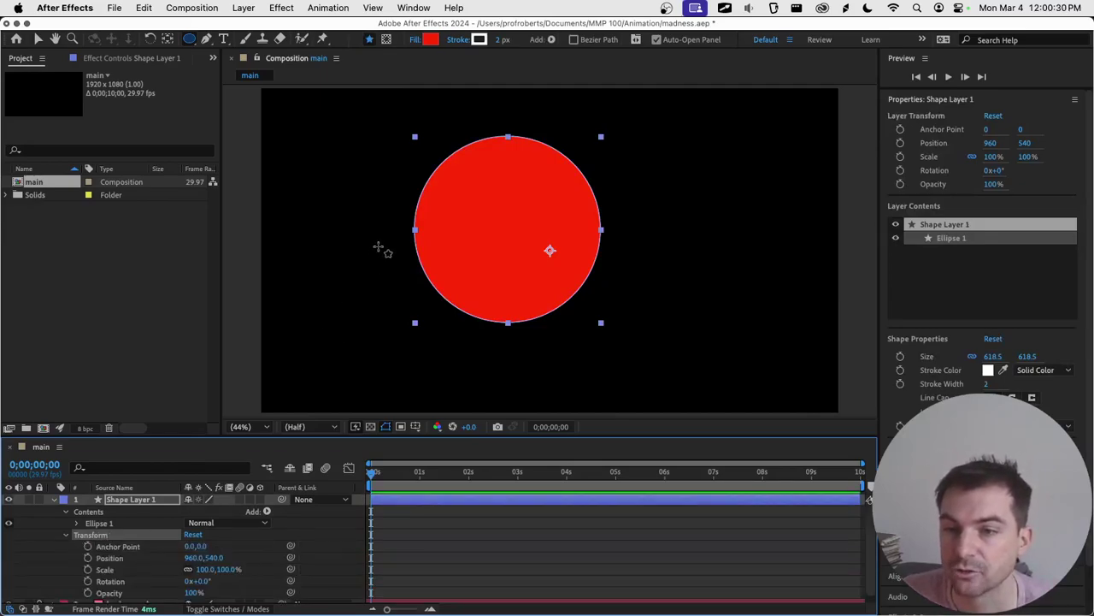
left_click(67, 535)
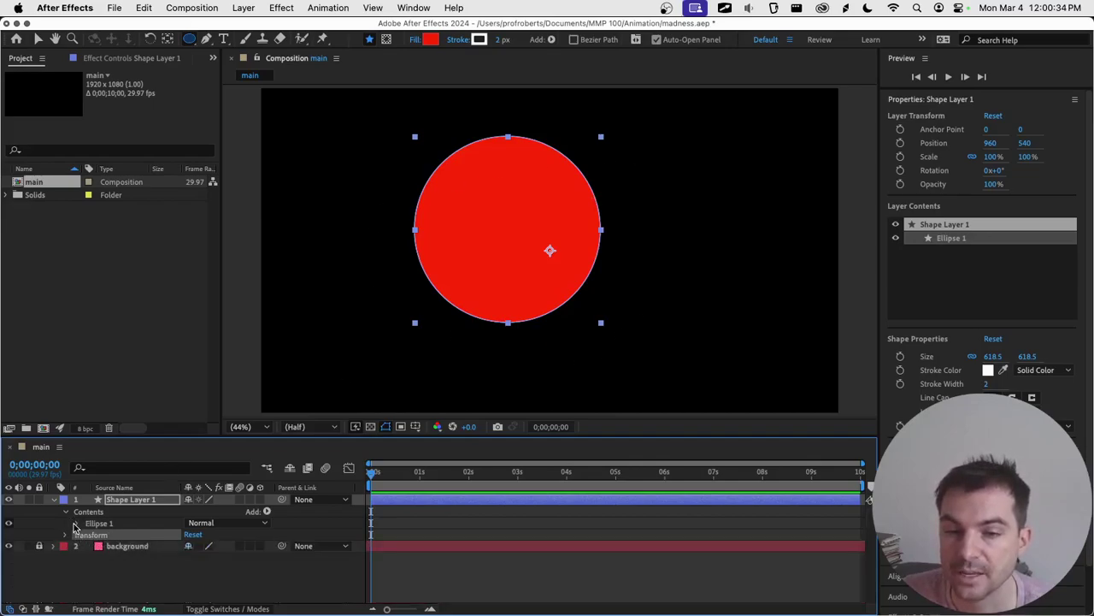
left_click(76, 523)
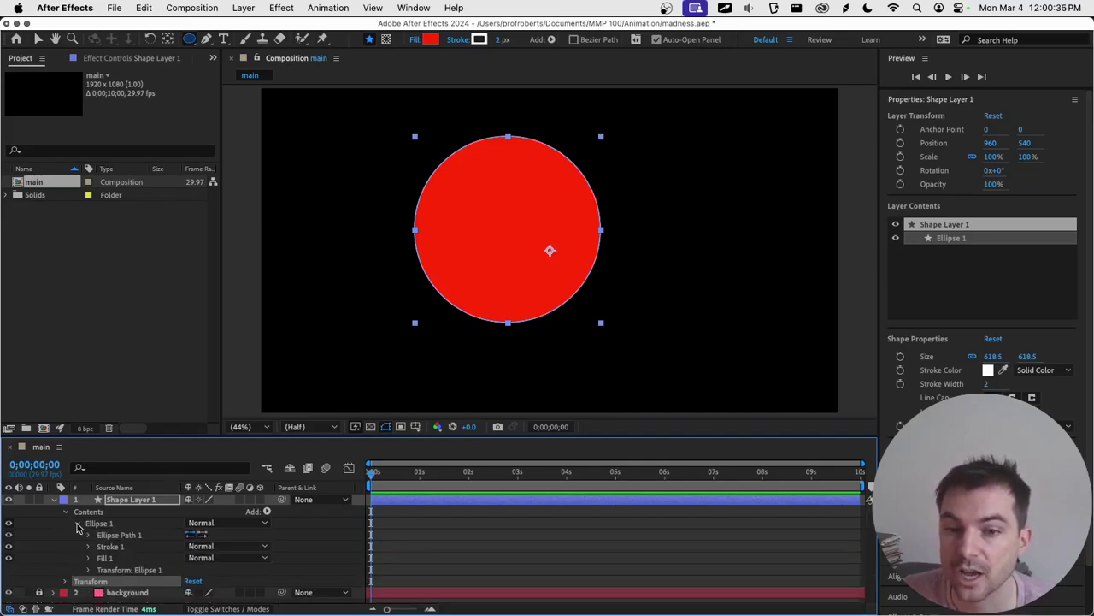
left_click(94, 571)
scroll(140, 537, "down", 2)
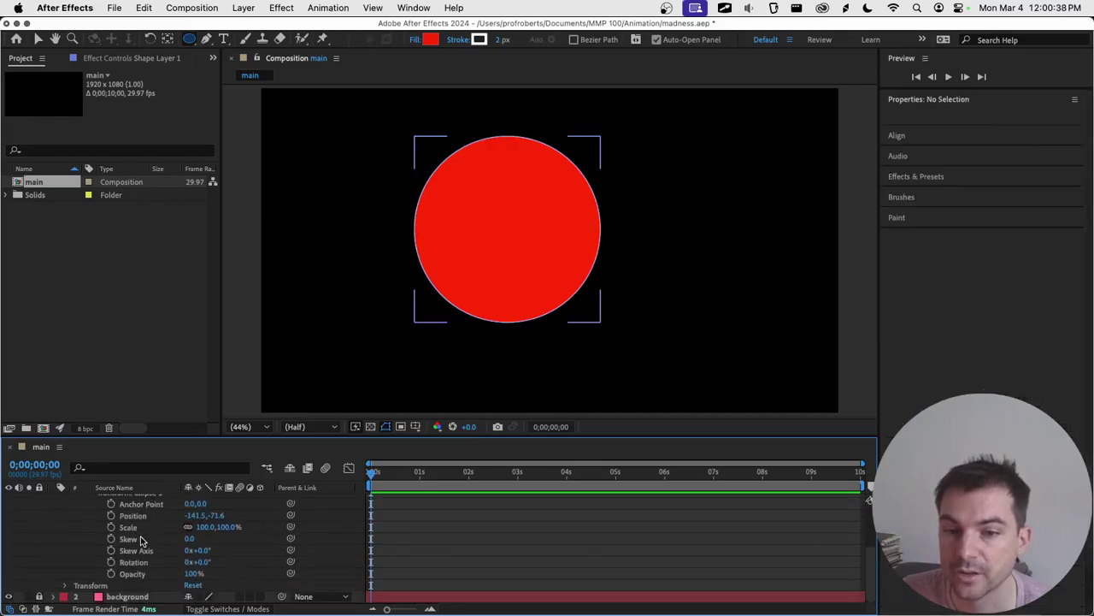
scroll(128, 551, "up", 5)
left_click(91, 569)
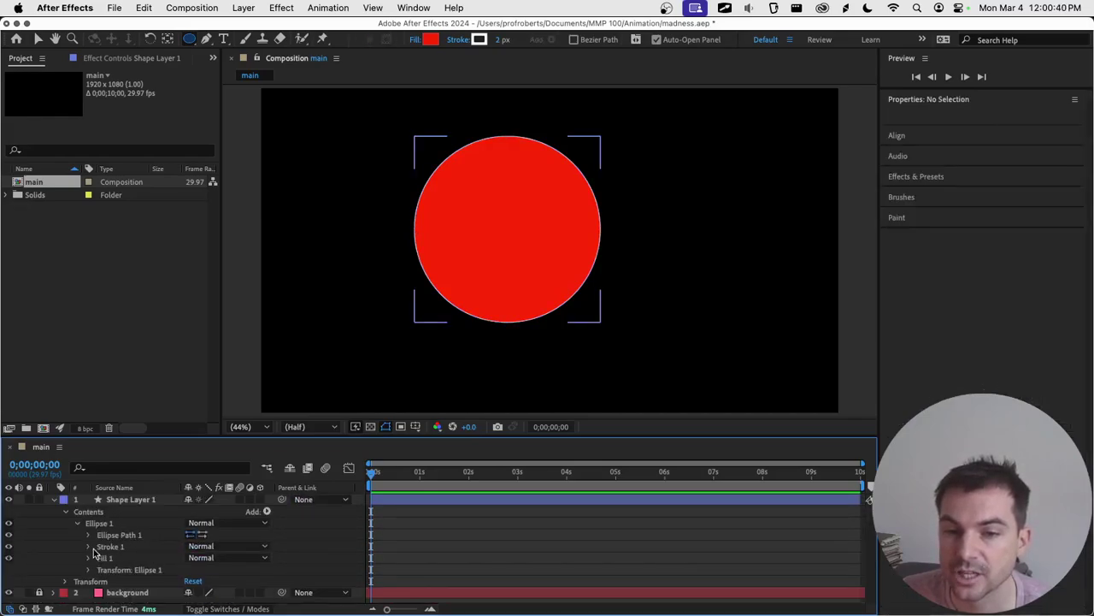
left_click(78, 523)
left_click(66, 512)
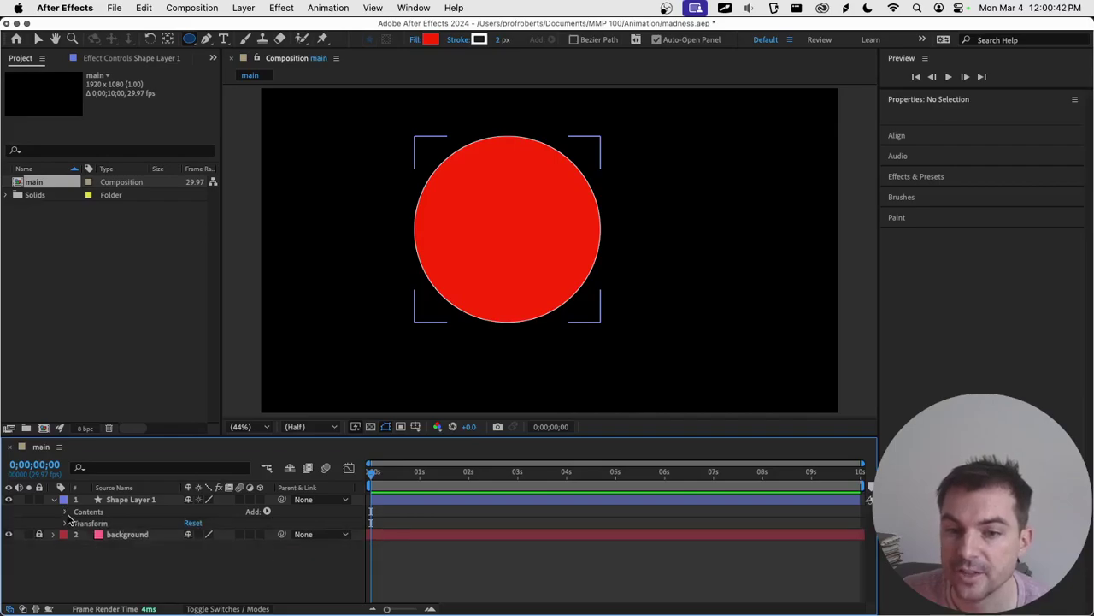
left_click(123, 559)
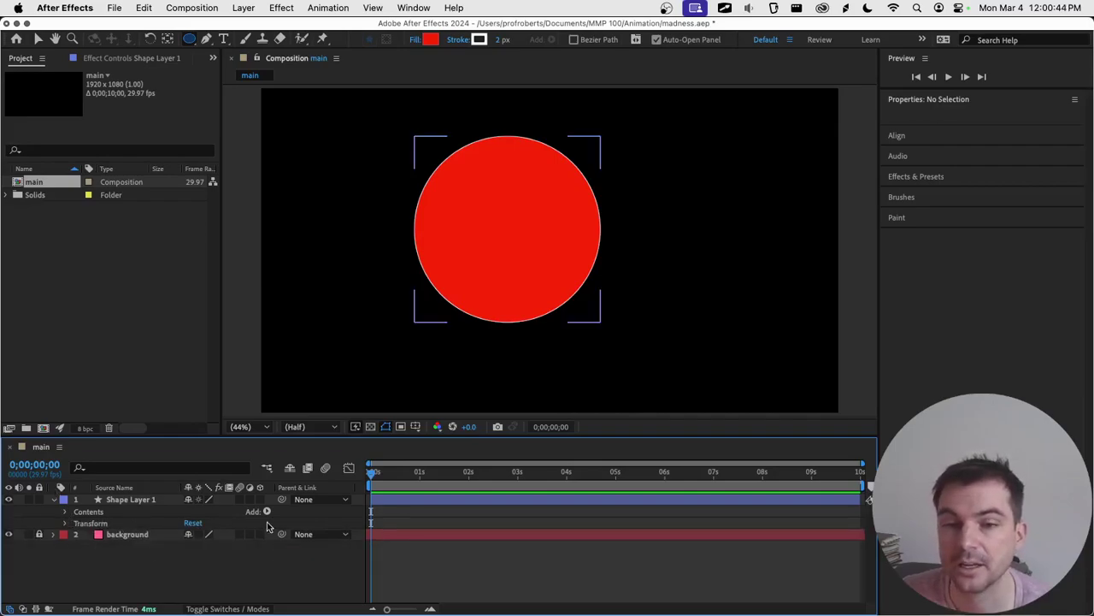
- Rename the shape layer as circle
left_click(131, 503)
right_click(133, 504)
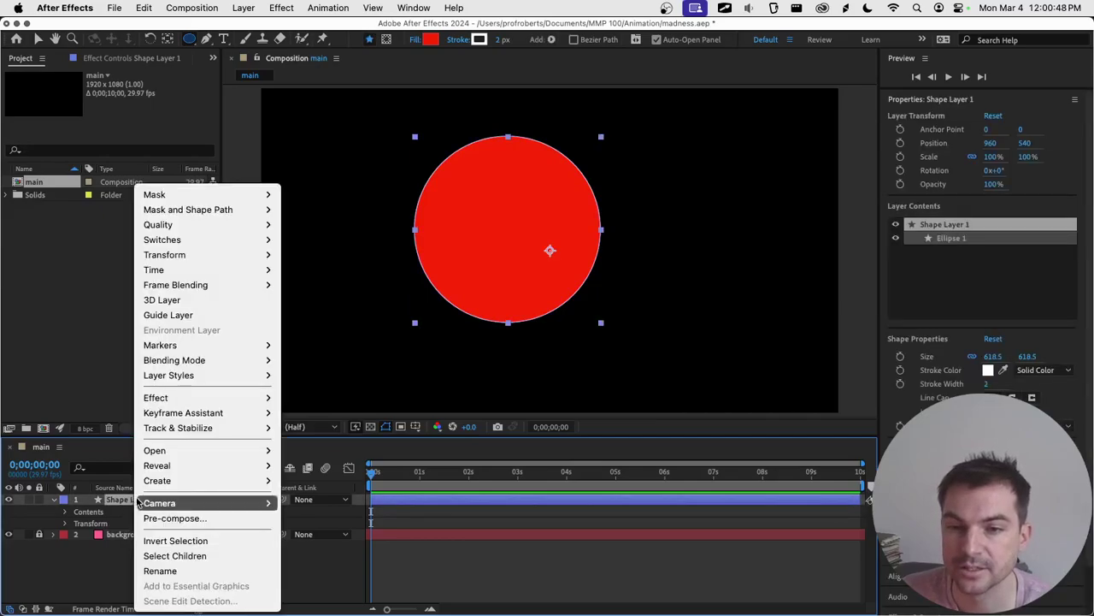
left_click(175, 571)
type("circle")
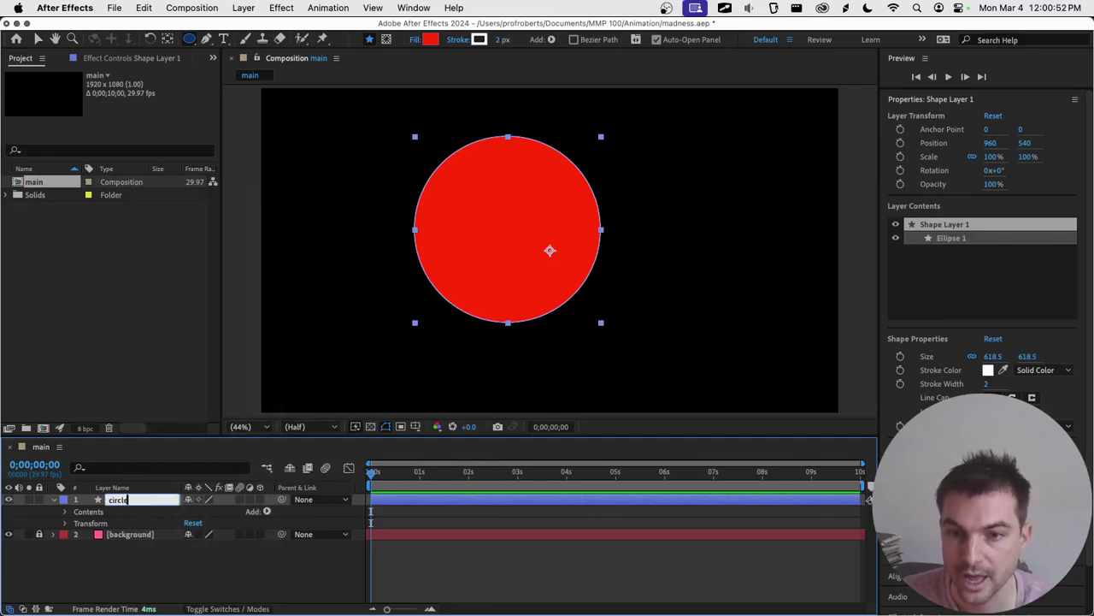
key("Return")
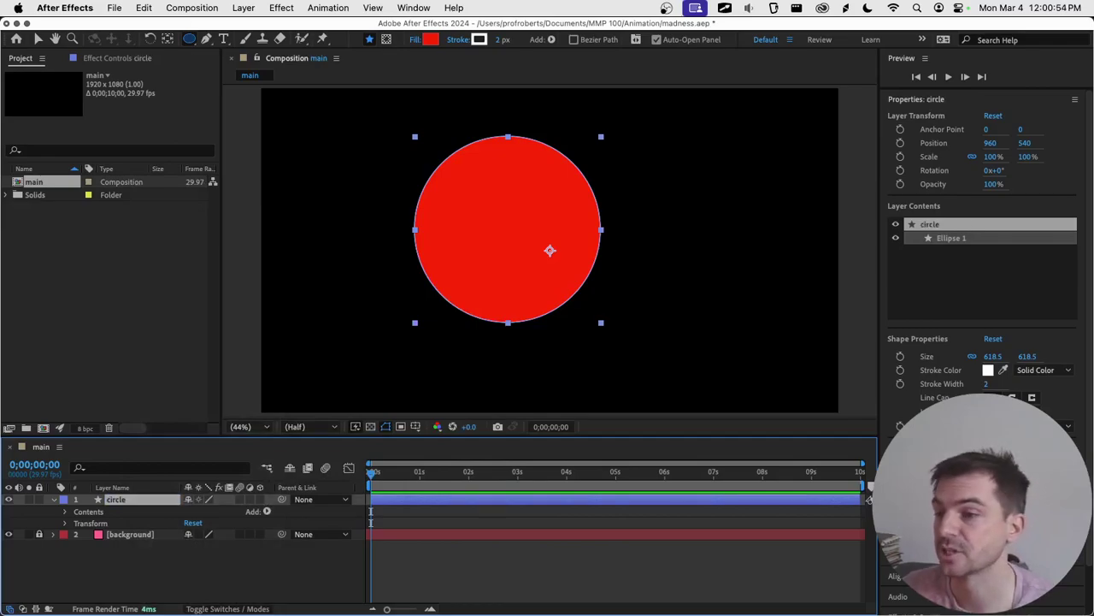
- Collapse all of the circle layer's property groups in the timeline and deselect the layer
left_click(84, 524)
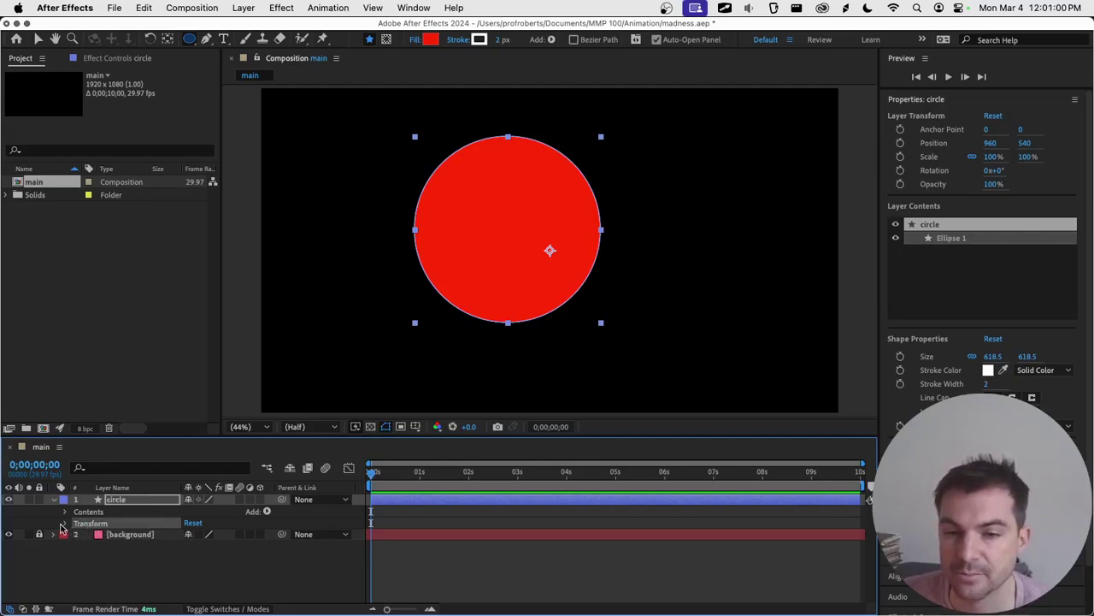
left_click(63, 523)
left_click(65, 522)
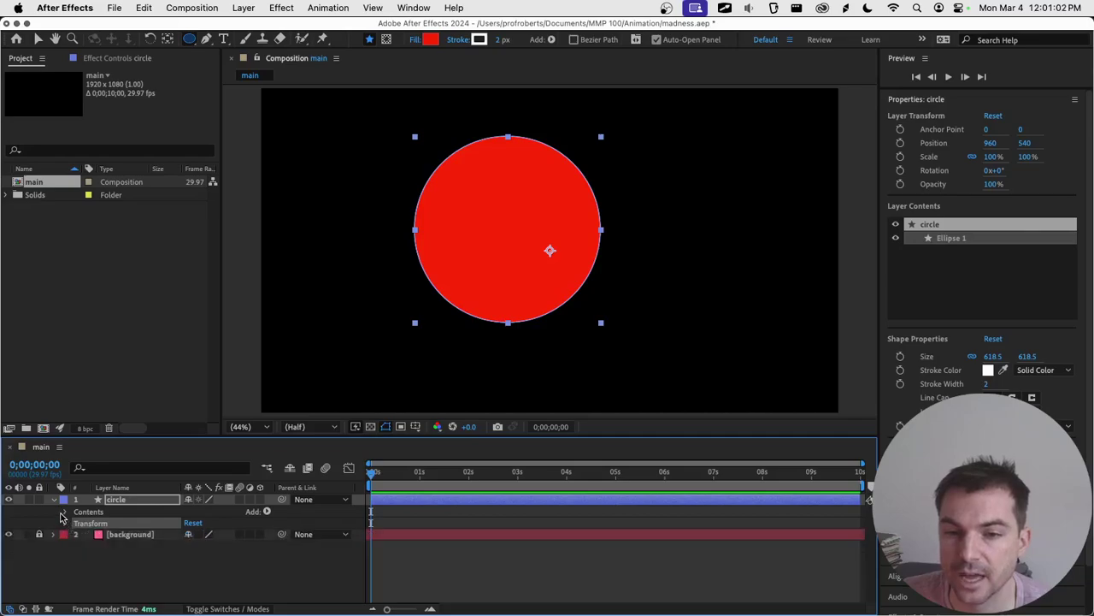
left_click(54, 501)
left_click(132, 547)
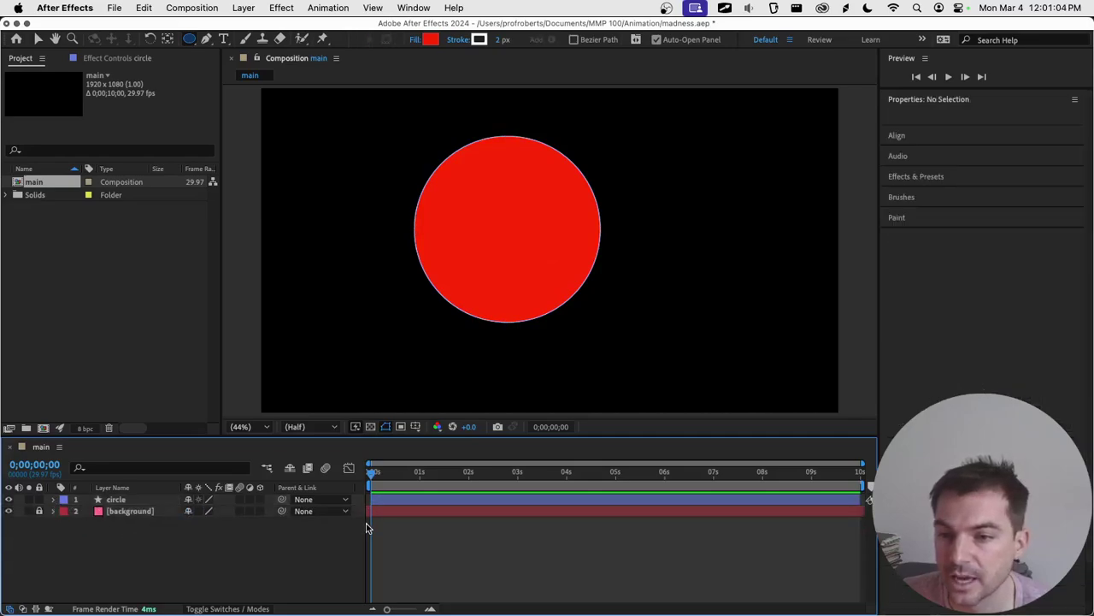
- Change the circle's fill color to black (000000)
left_click(154, 500)
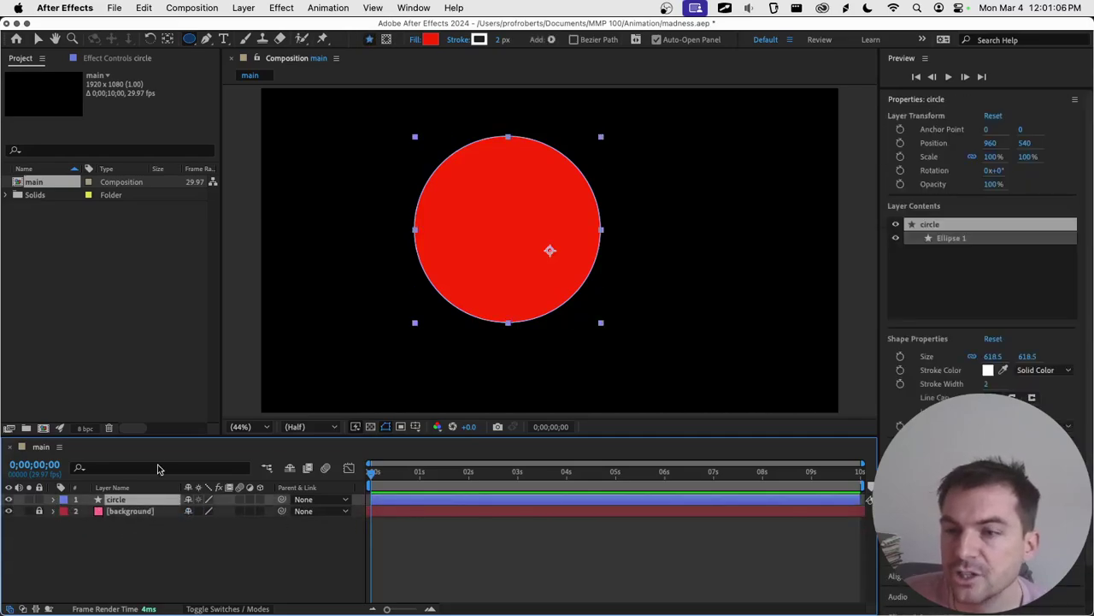
left_click(430, 39)
mouse_move(453, 274)
left_mouse_down()
mouse_move(427, 342)
mouse_move(379, 412)
left_mouse_up()
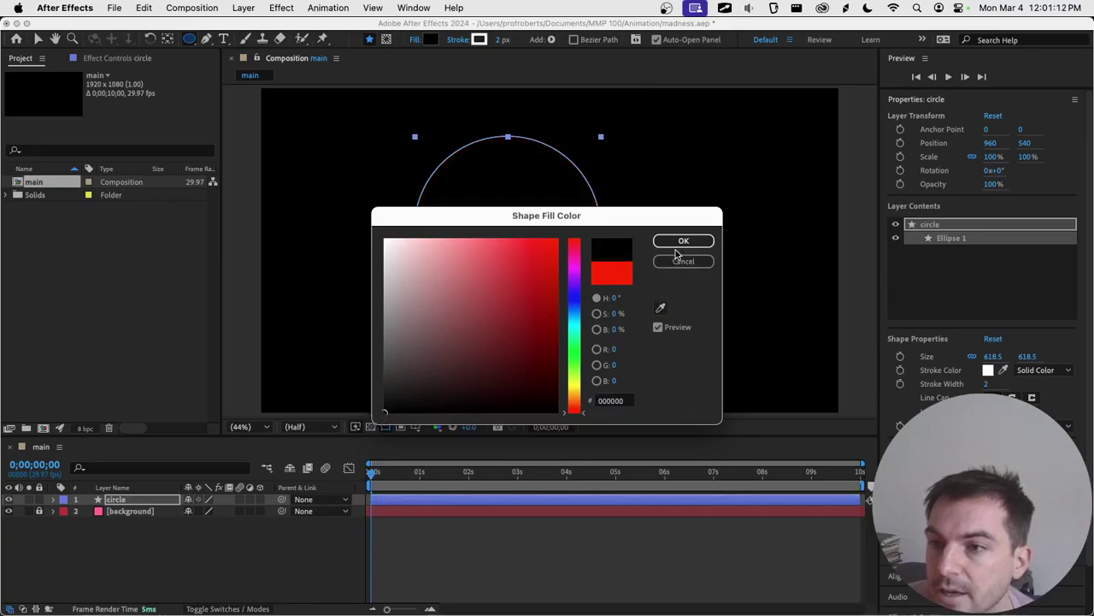
left_click(683, 240)
- Set the circle's stroke width to 0 px and check it against the pink background at 0;00;00;26
mouse_move(373, 476)
left_mouse_down()
mouse_move(421, 481)
mouse_move(370, 471)
left_mouse_up()
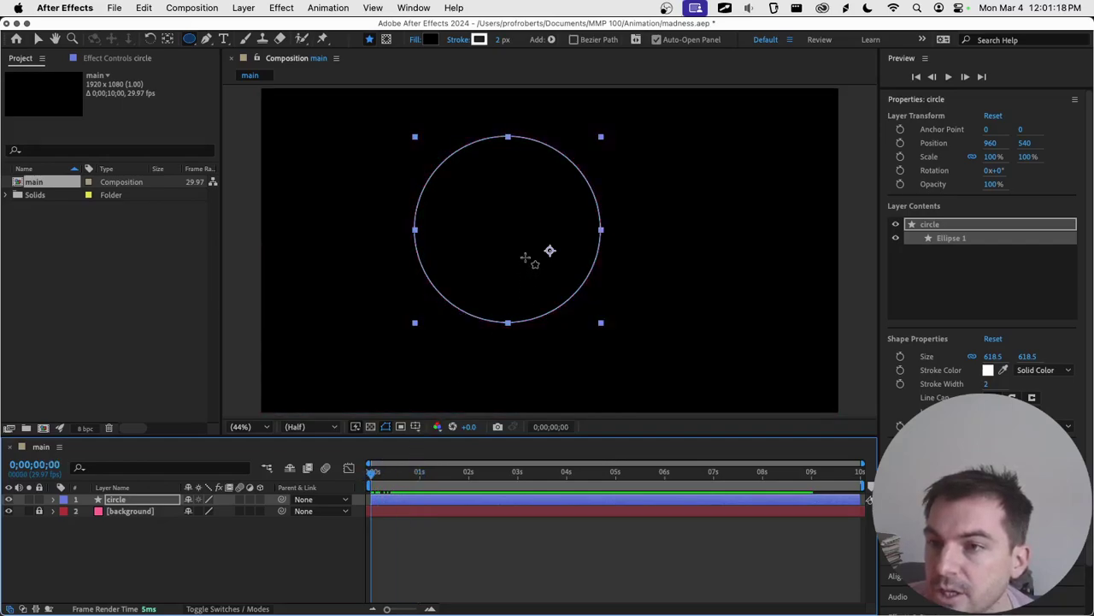
left_click_drag(499, 40, 432, 42)
left_click_drag(382, 477, 411, 477)
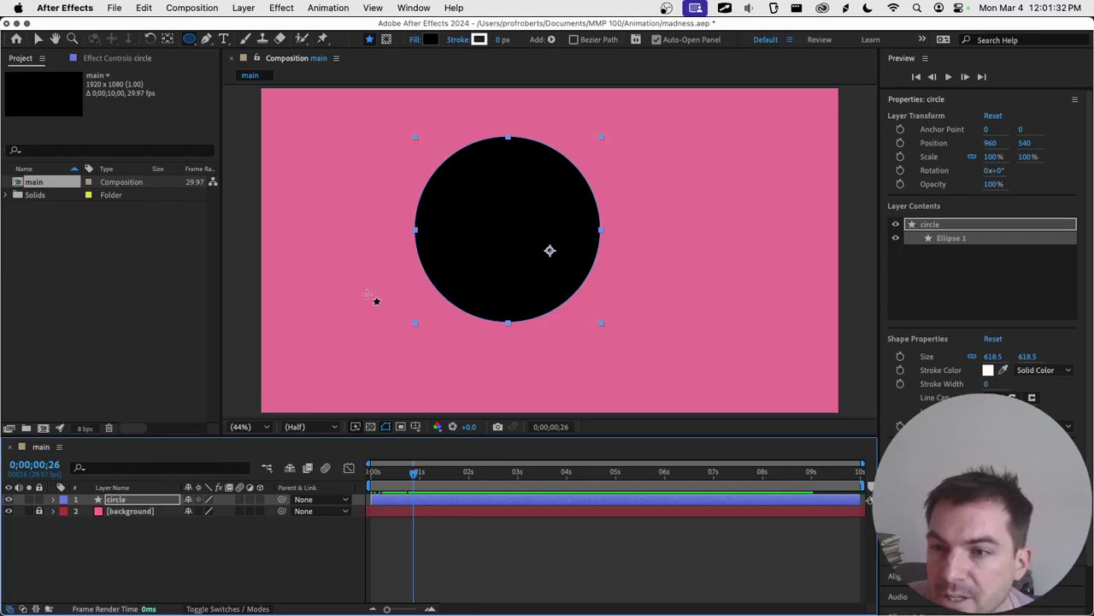
- Center the circle on its layer's anchor point by setting the Transform: Ellipse 1 Position to 0, 0
left_click(54, 501)
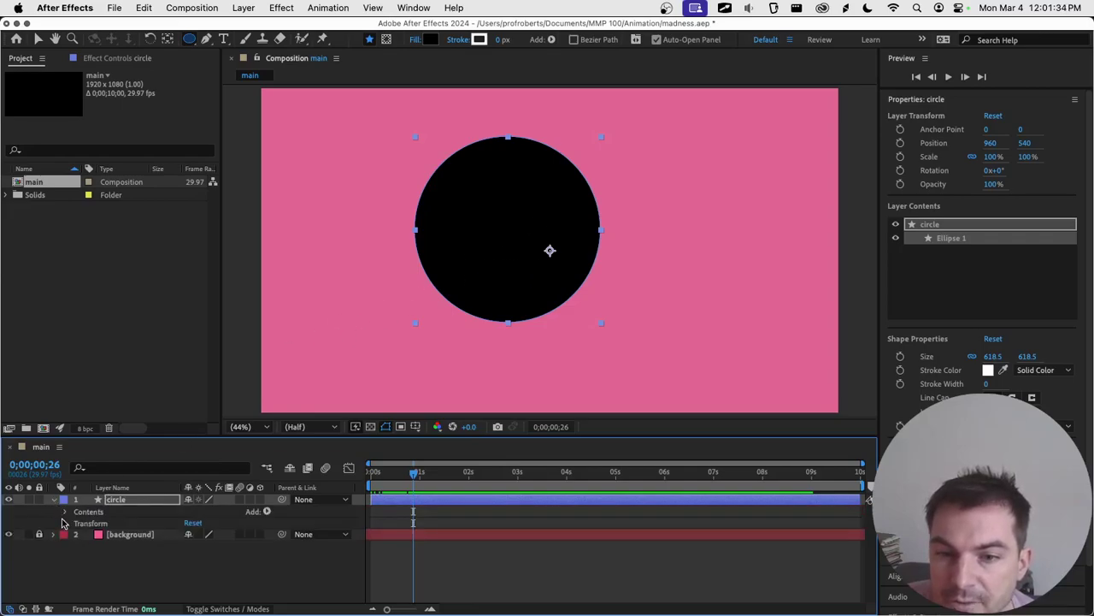
left_click(66, 511)
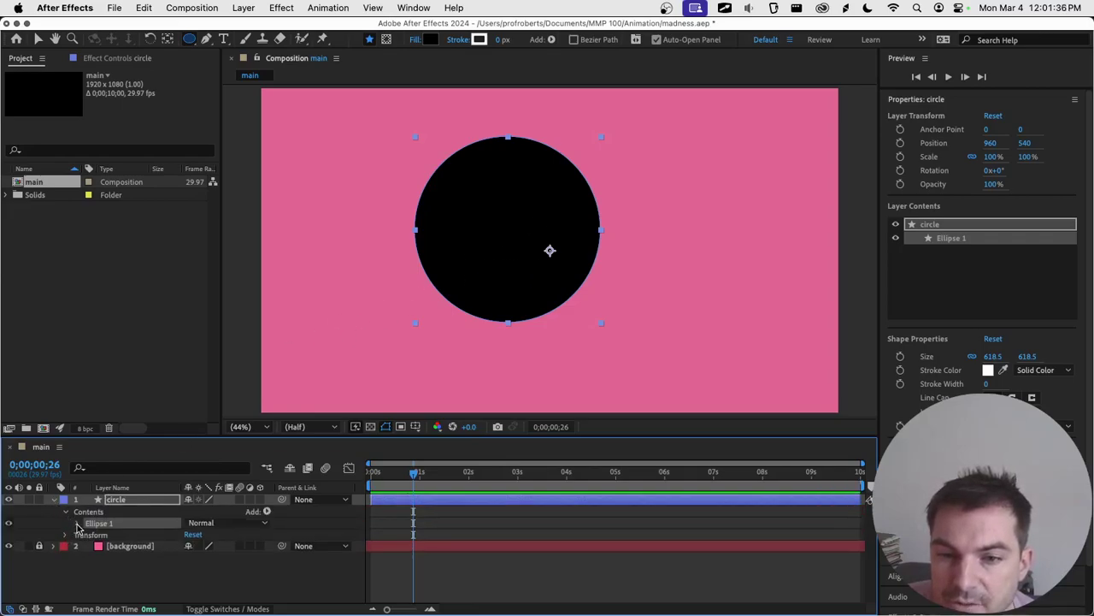
left_click(77, 523)
left_click(87, 570)
scroll(146, 557, "down", 3)
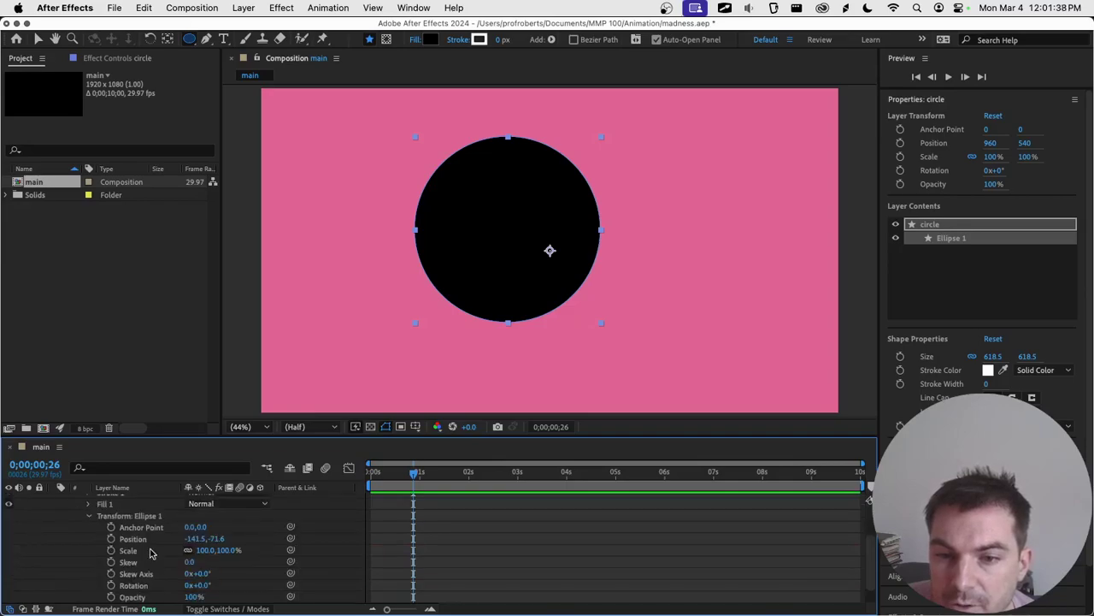
left_click(192, 516)
type("0")
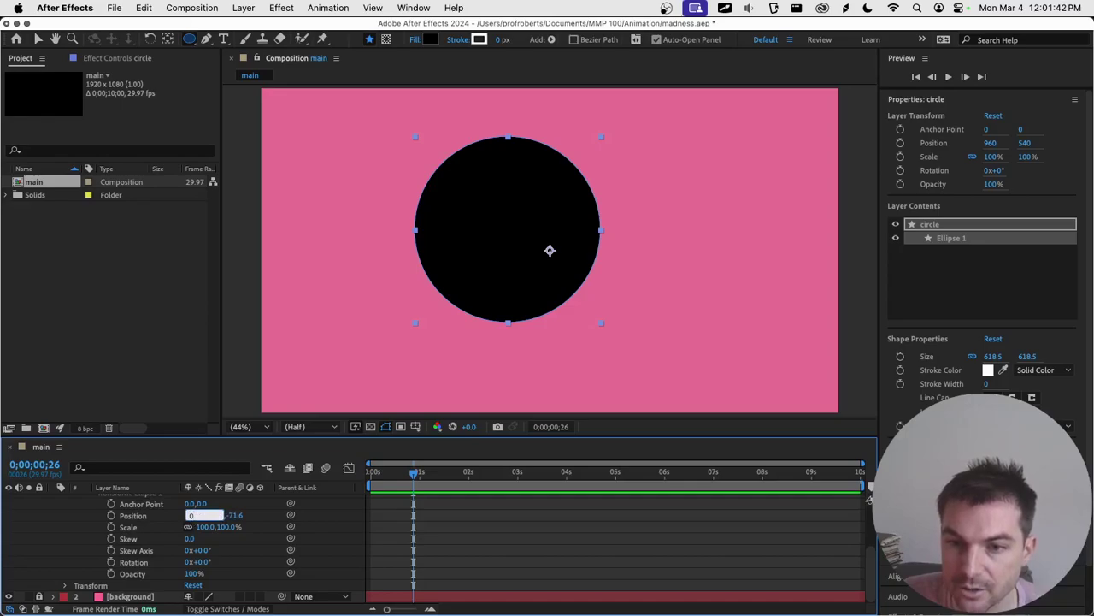
key("Tab")
type("0")
key("Return")
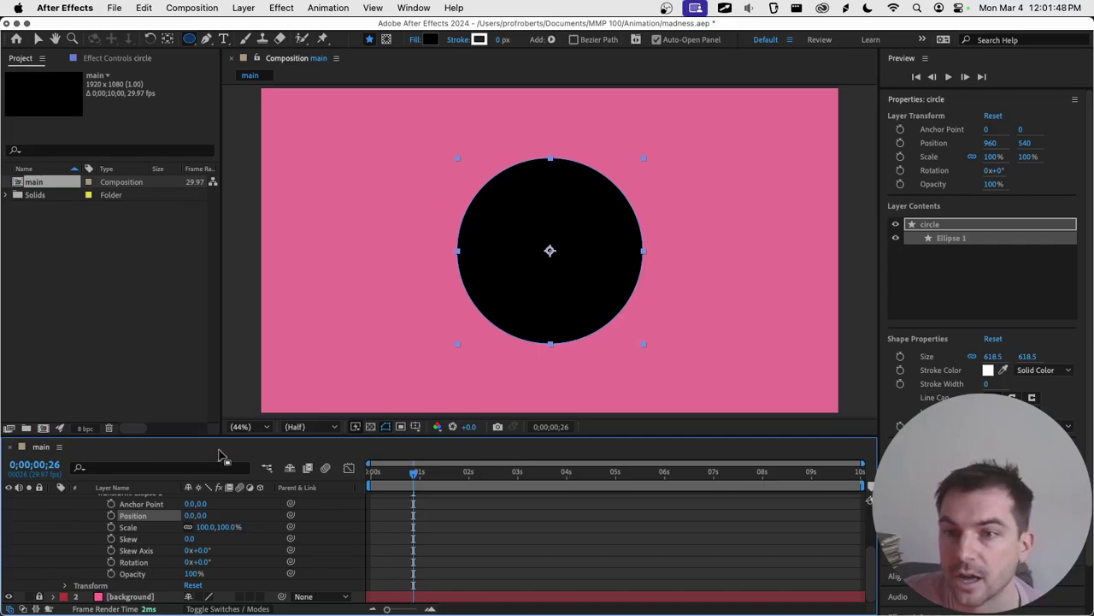
- Collapse the circle layer's Contents and expand its layer-level Transform properties
scroll(116, 513, "up", 3)
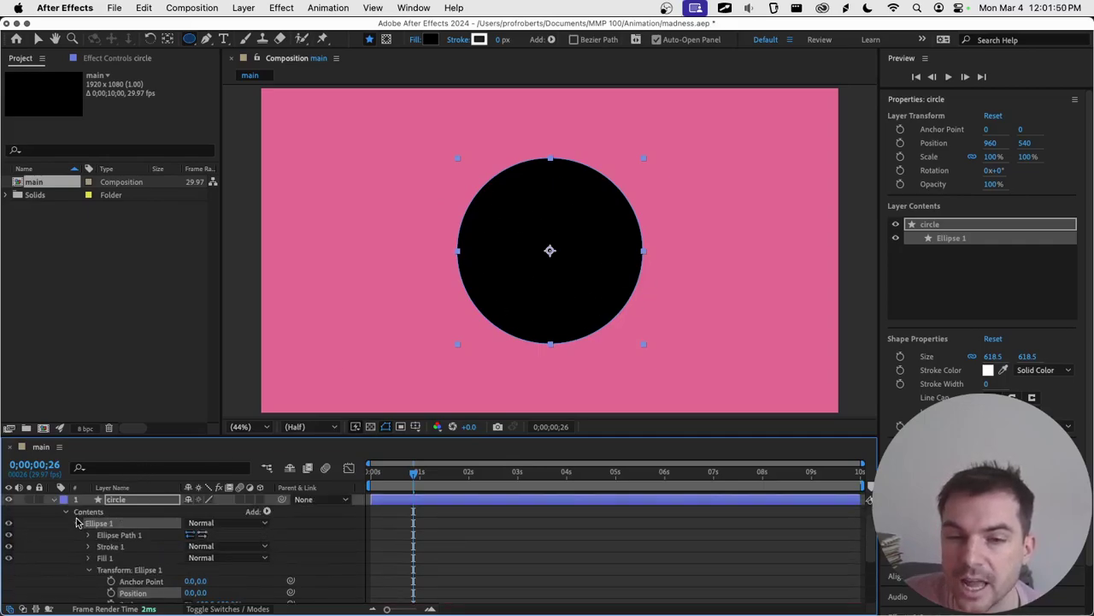
left_click(67, 513)
left_click(86, 523)
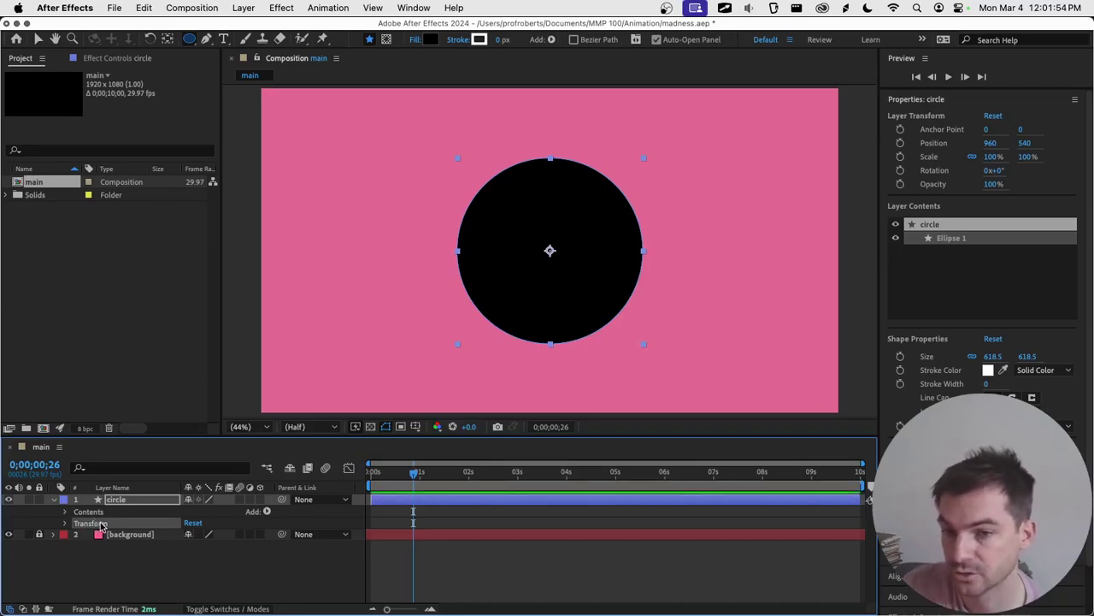
left_click(64, 523)
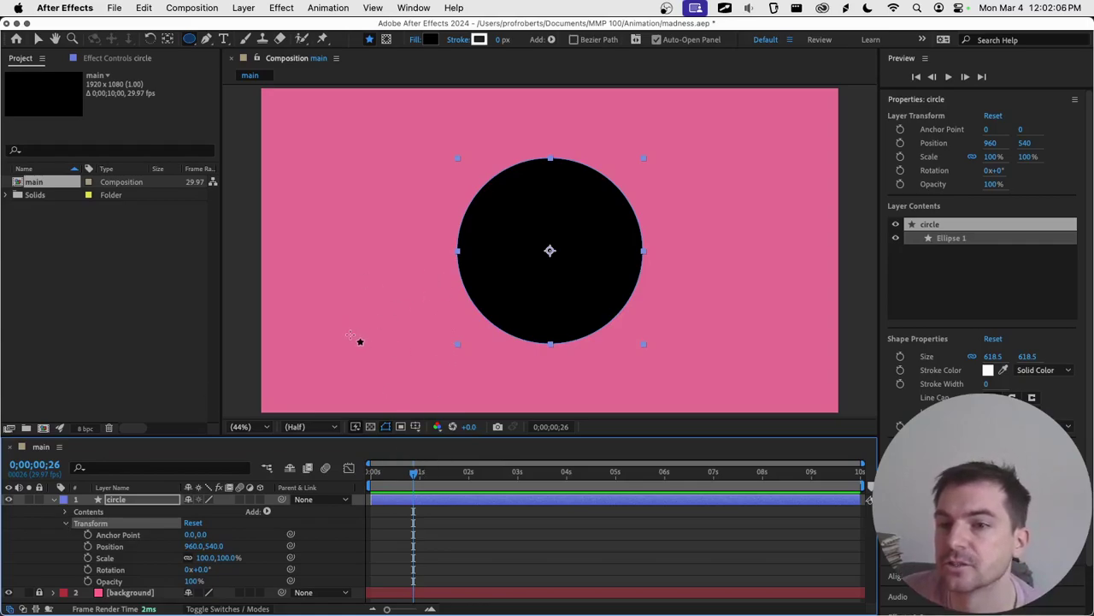
- At 0;00;00;00, move the circle layer just above the frame, to about -332 vertically, and set its X Position to 960
key("comma")
key("comma")
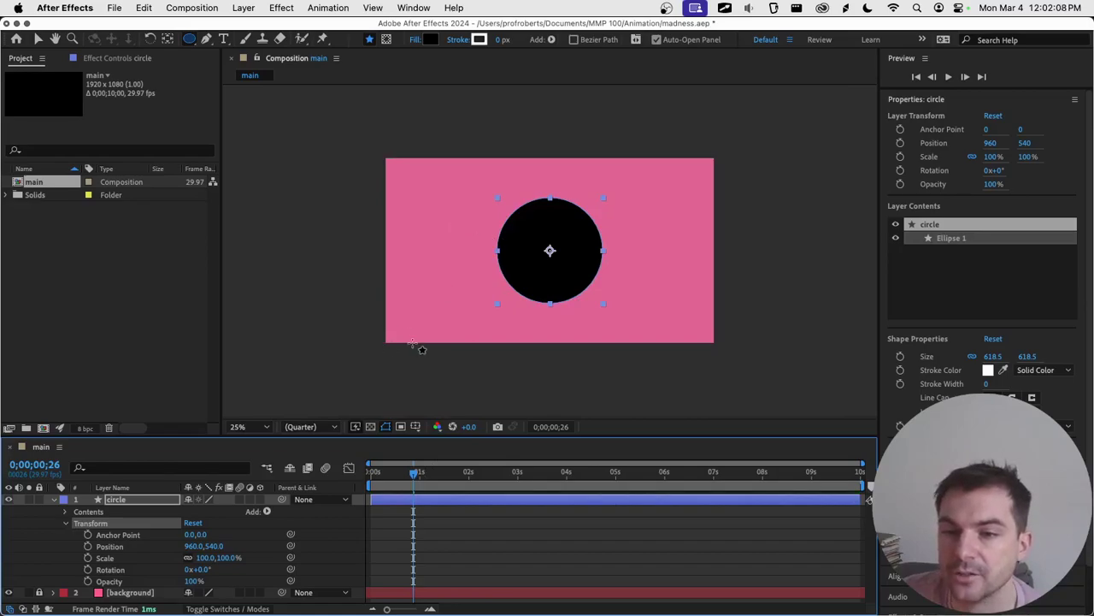
left_click_drag(413, 472, 367, 479)
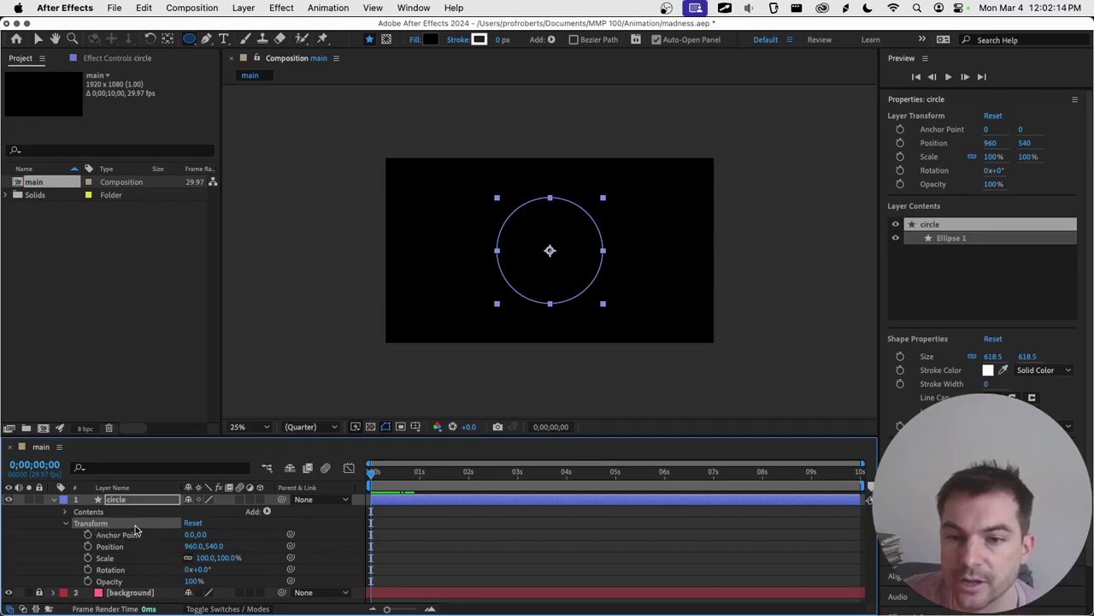
left_click(38, 40)
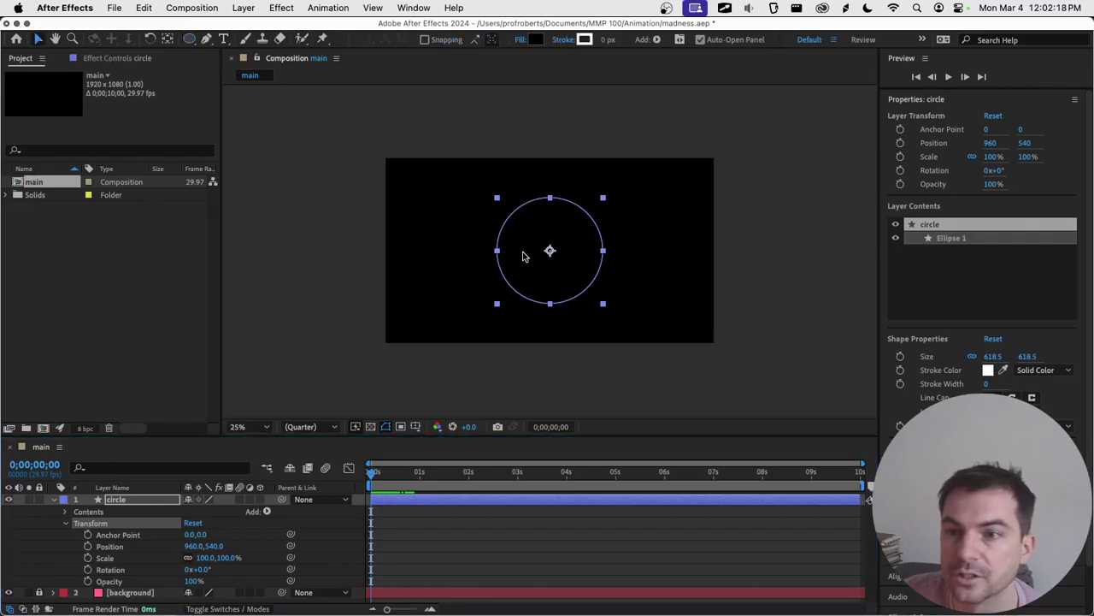
left_click_drag(550, 252, 545, 103)
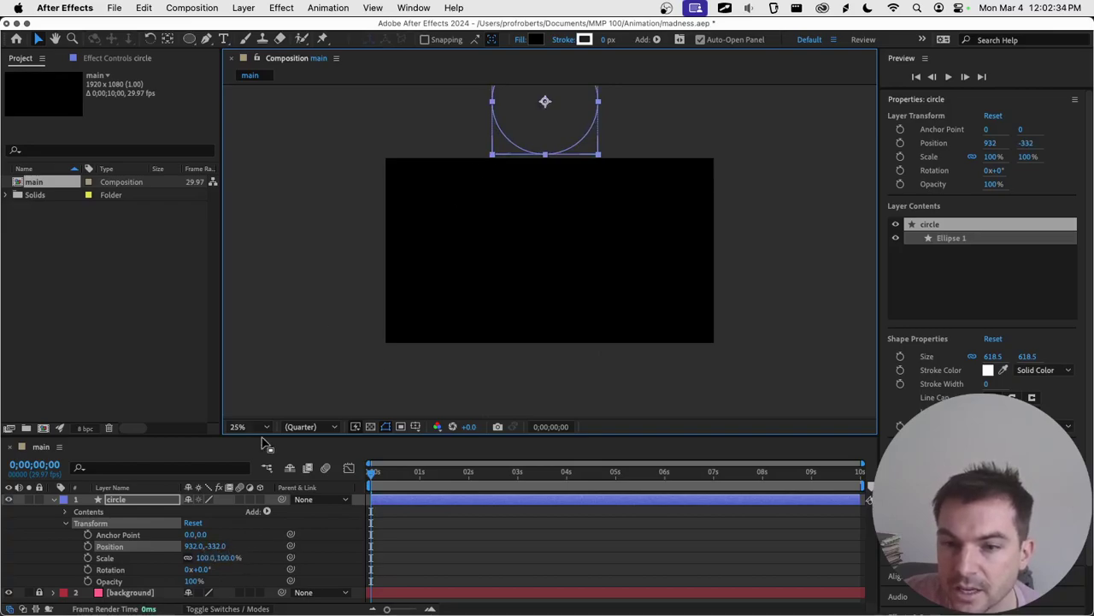
left_click(194, 547)
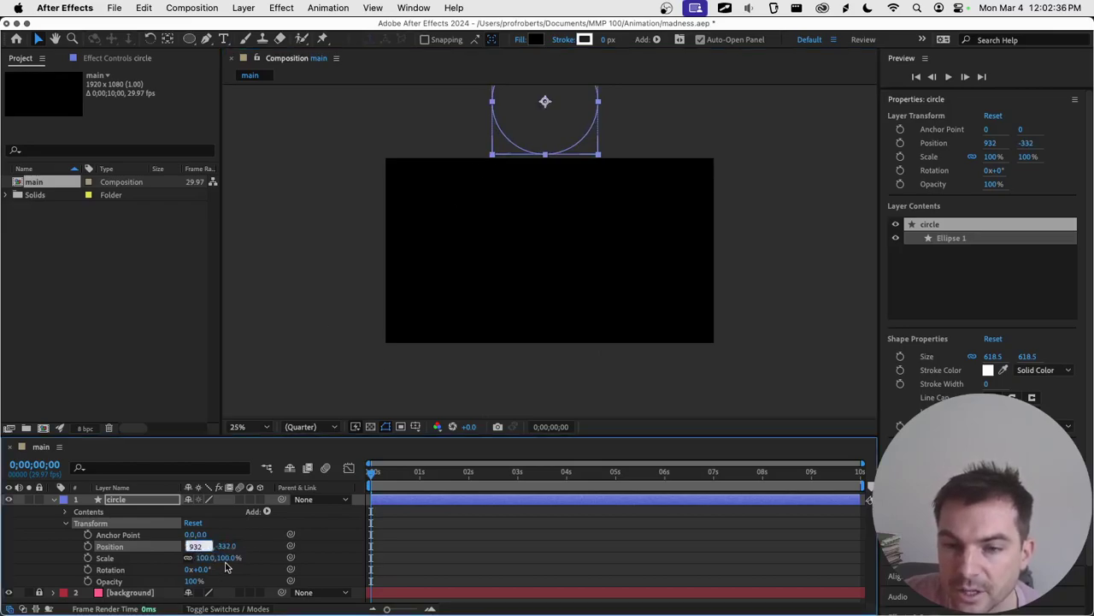
type("960")
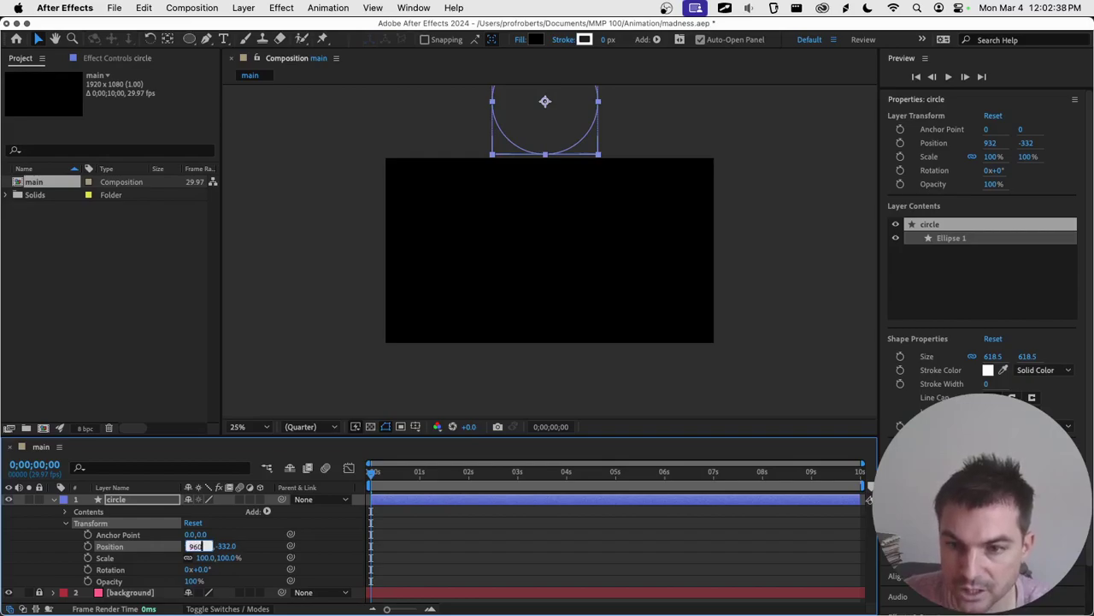
key("Return")
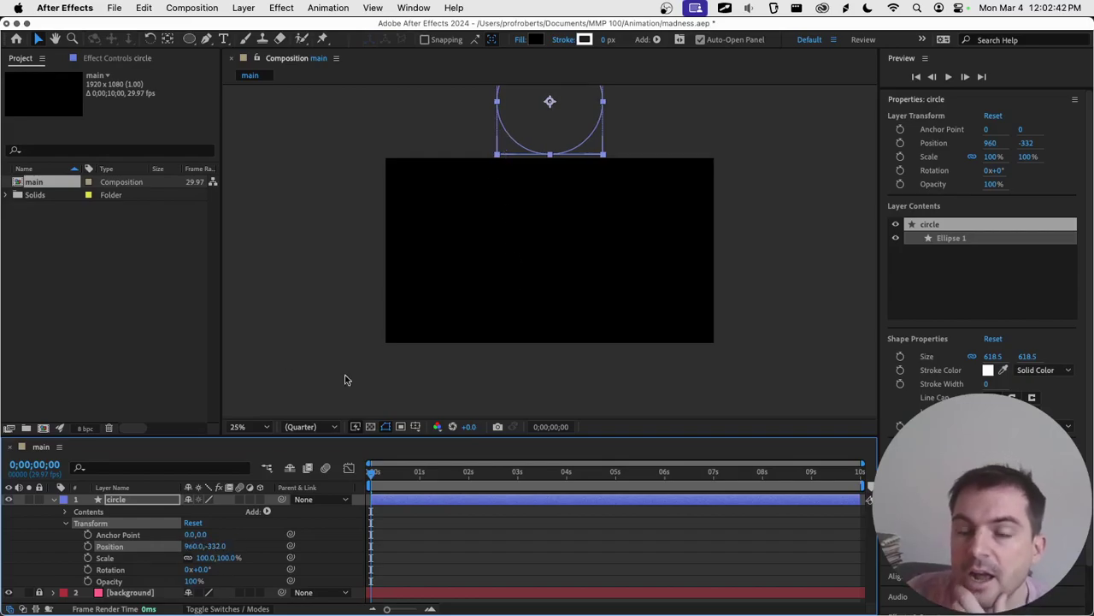
- Keyframe the circle's Position at 0;00;00;00, and at 0;00;00;29 move it down to the frame's center, about 968, 552
key("space")
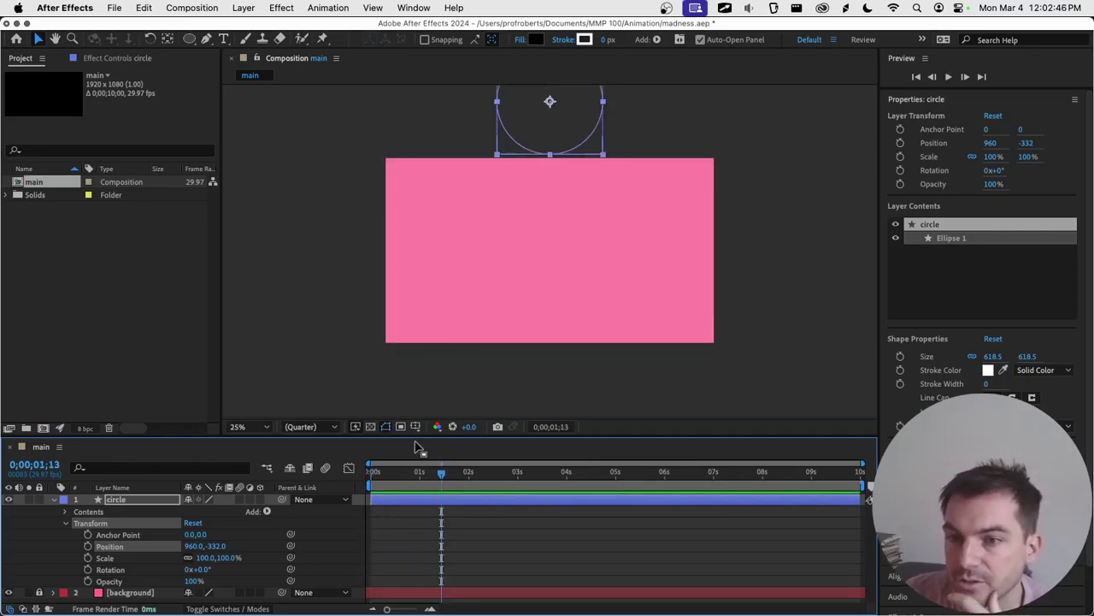
left_click(371, 476)
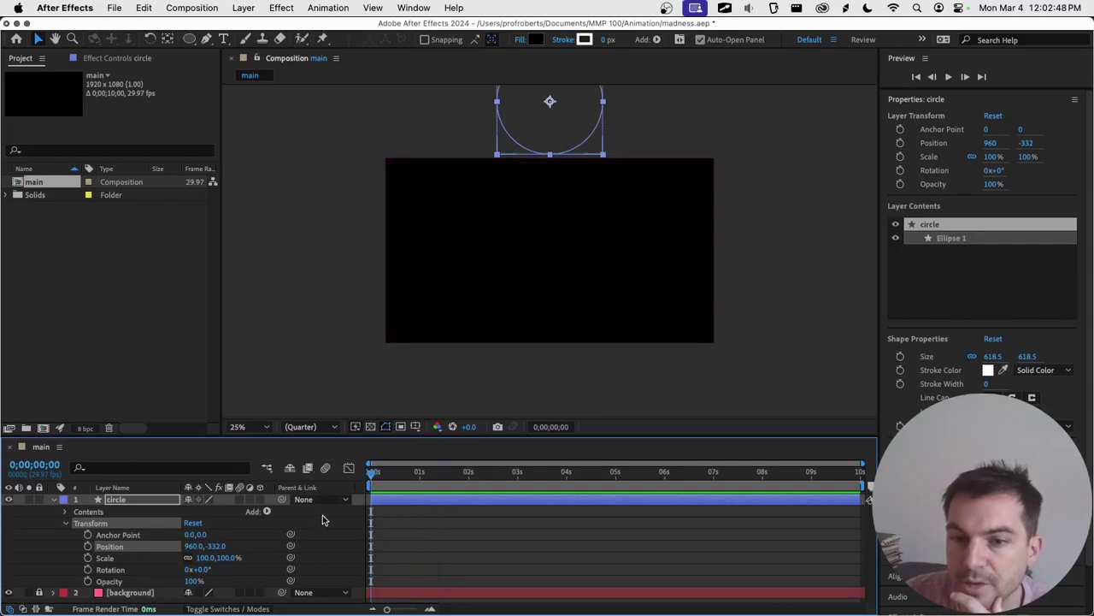
left_click(88, 545)
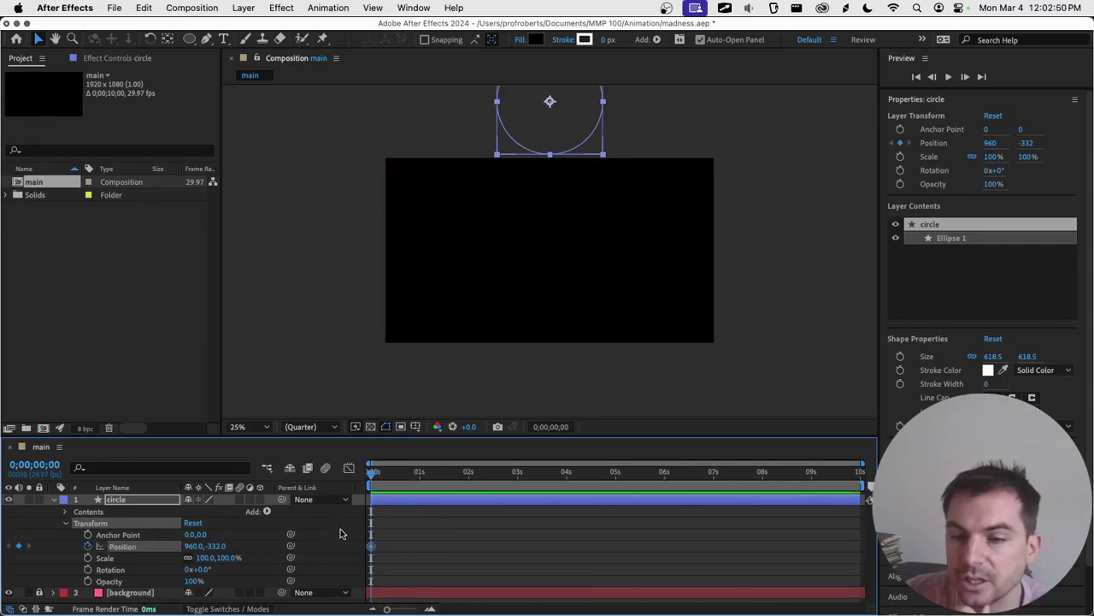
left_click_drag(371, 472, 420, 475)
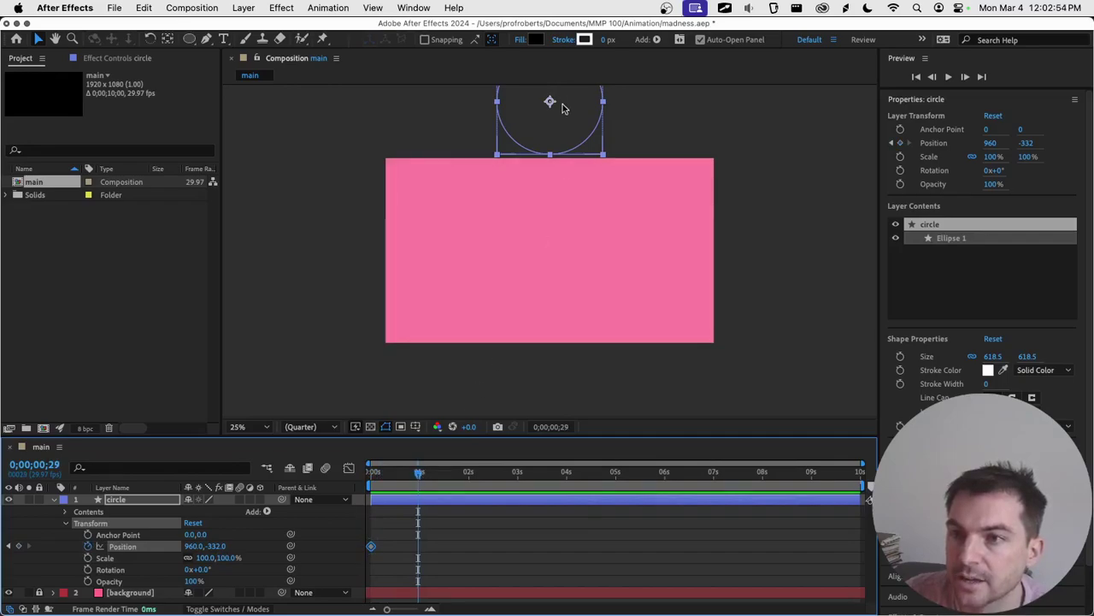
left_click_drag(552, 104, 551, 254)
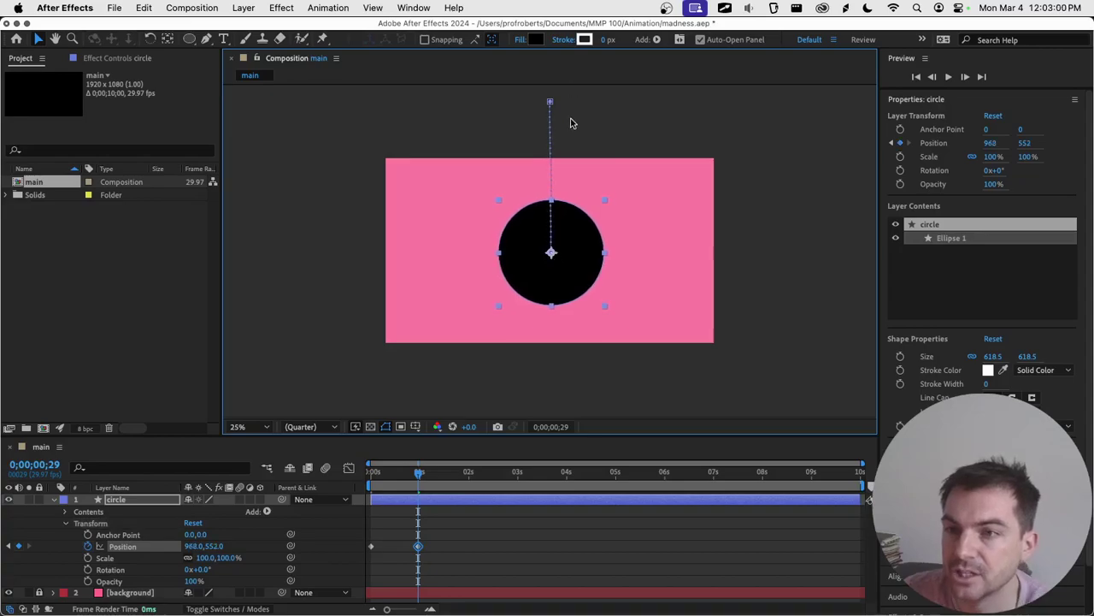
key("period")
key("period")
key("space")
left_click_drag(626, 171, 598, 324)
key("period")
key("period")
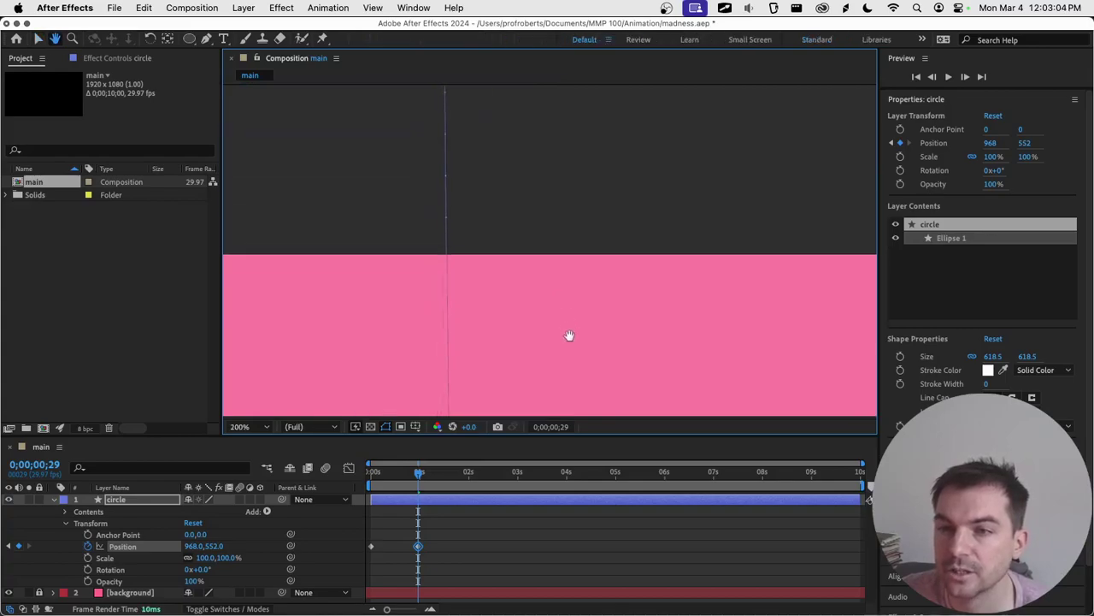
key("comma")
key("comma")
key("comma")
key("comma")
key("comma")
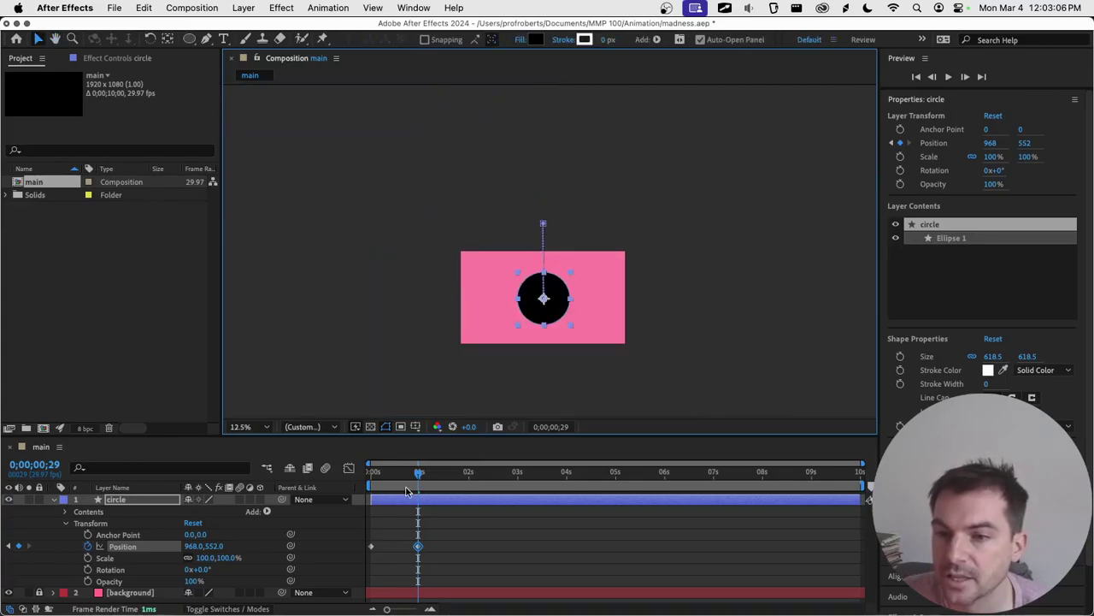
mouse_move(418, 481)
left_mouse_down()
mouse_move(370, 481)
mouse_move(418, 482)
left_mouse_up()
key("period")
key("period")
key("period")
key("period")
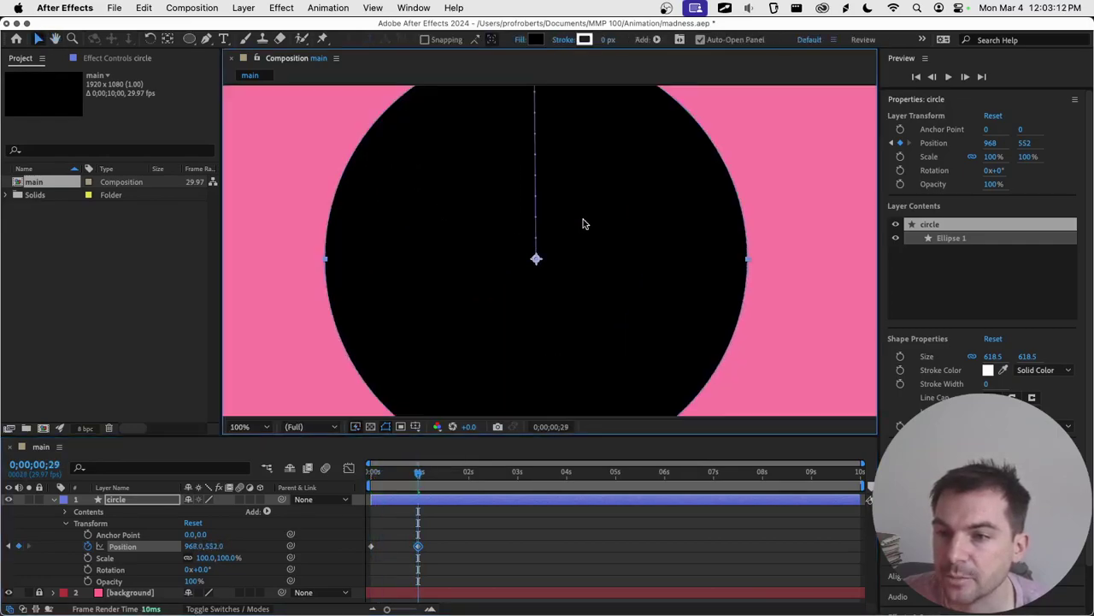
left_click_drag(547, 255, 564, 274)
key("comma")
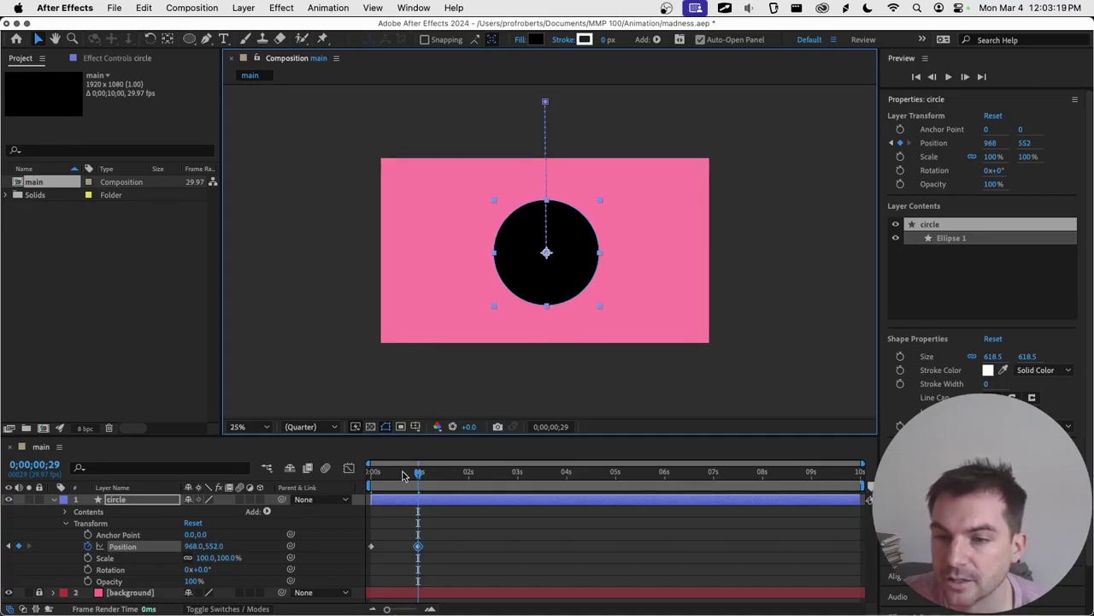
- Deselect the circle layer and preview its drop into the frame from 0;00;00;00
left_click(372, 473)
left_click(315, 354)
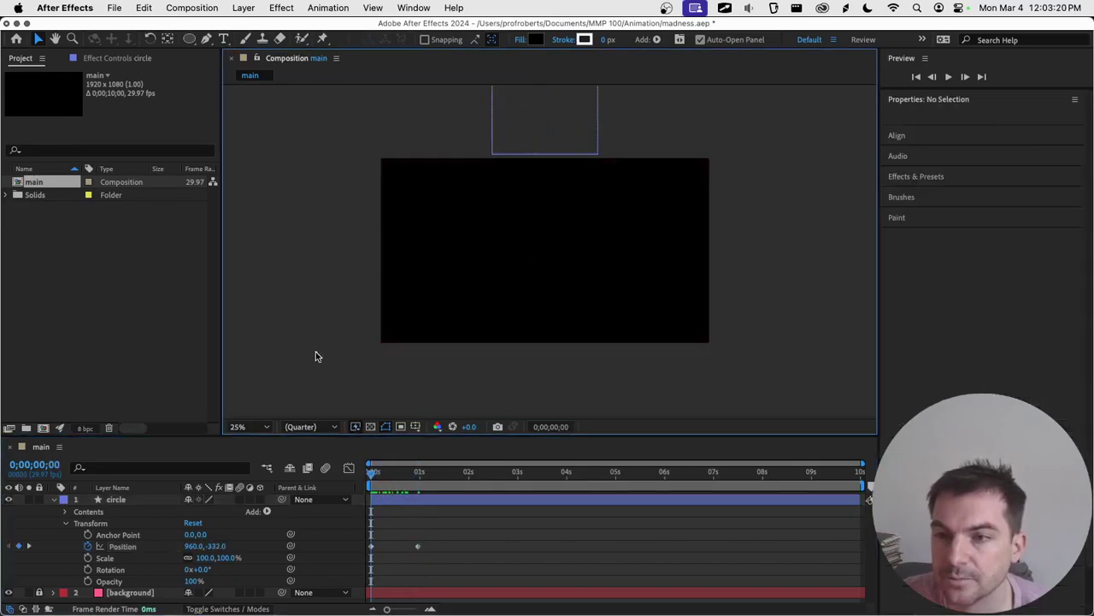
key("space")
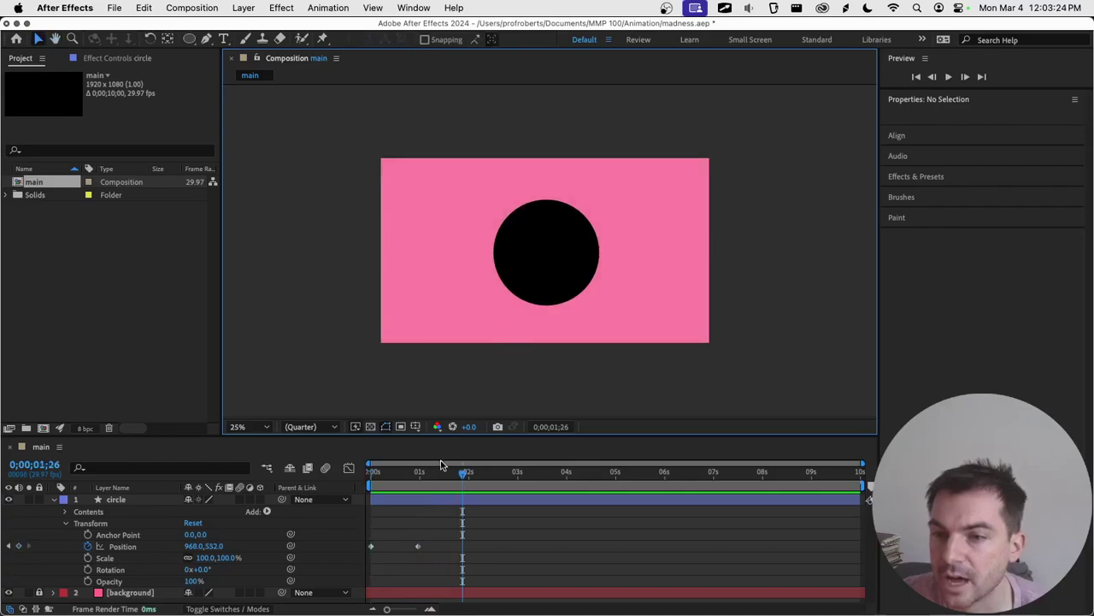
key("space")
key("space")
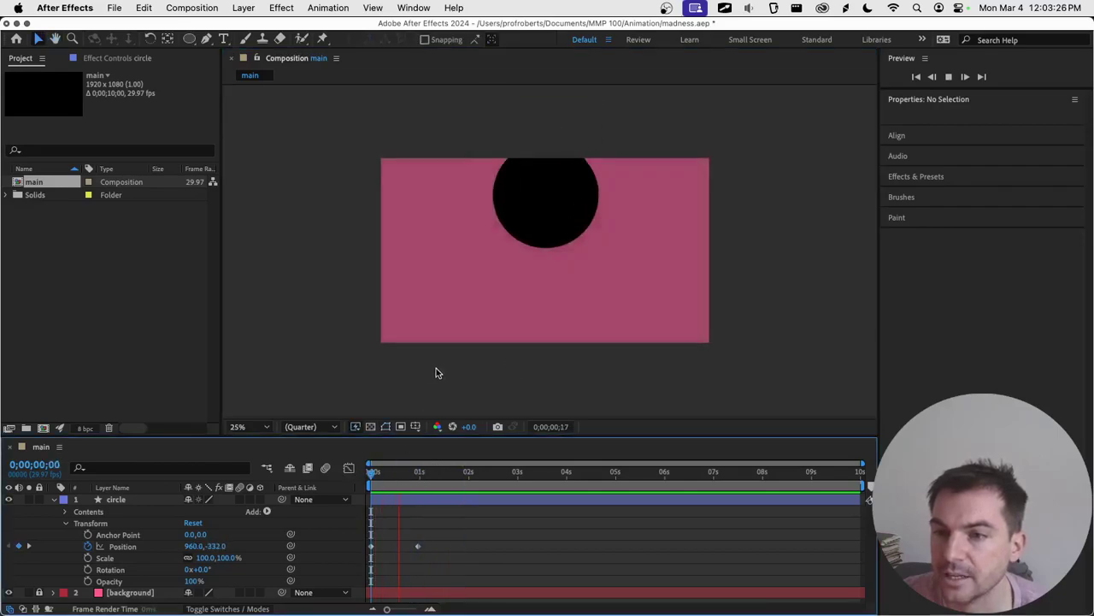
key("space")
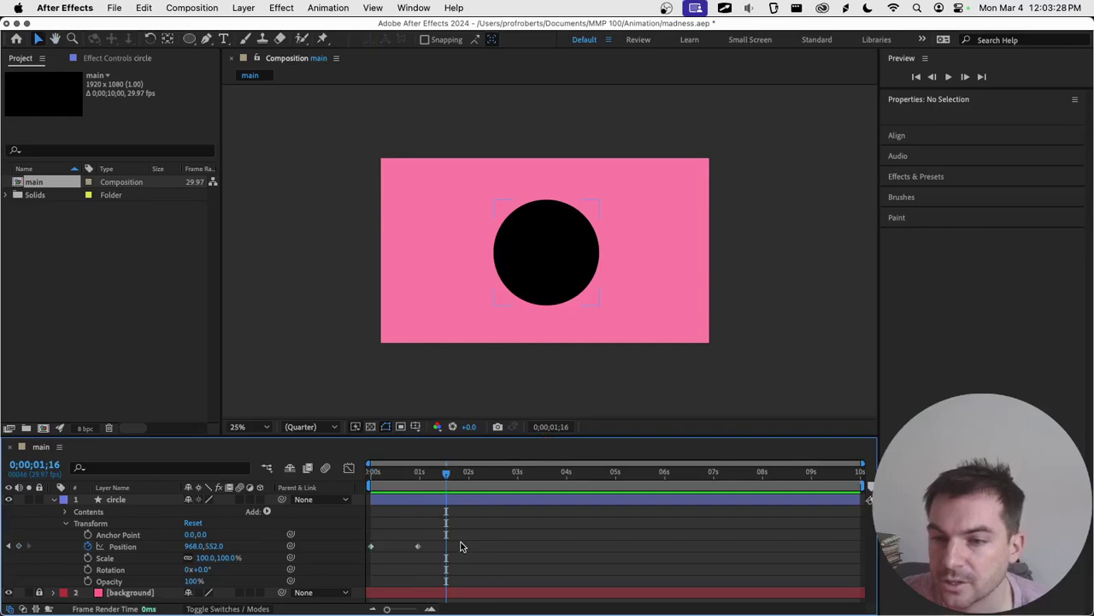
- Delay both circle Position keyframes together so the drop starts at about 0;00;01;10, and preview the timing
left_click_drag(862, 464, 580, 469)
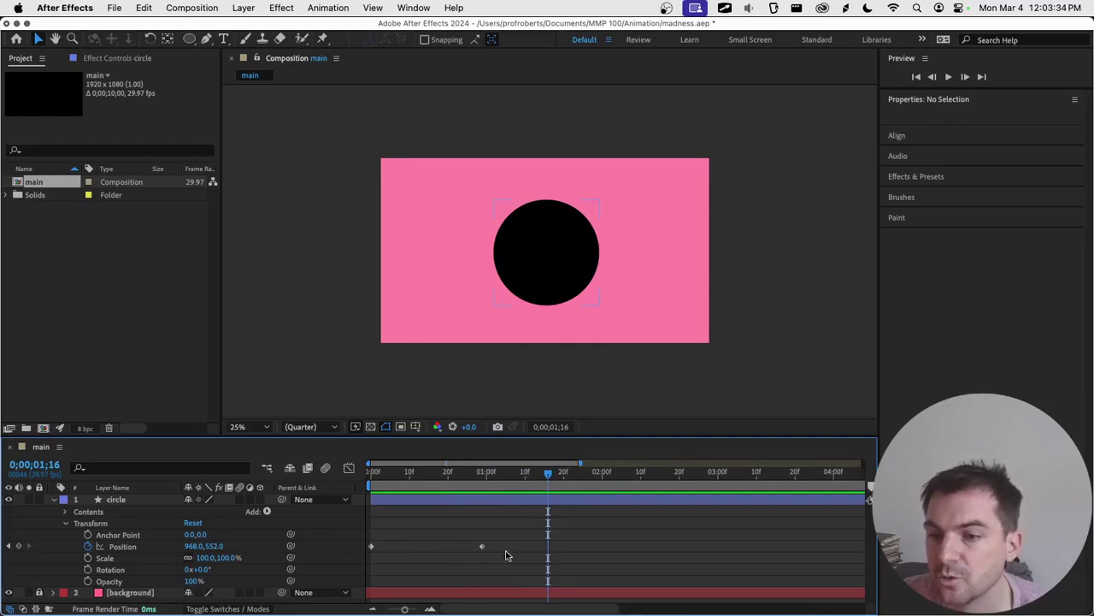
left_click_drag(420, 475, 372, 476)
left_click_drag(501, 536, 370, 561)
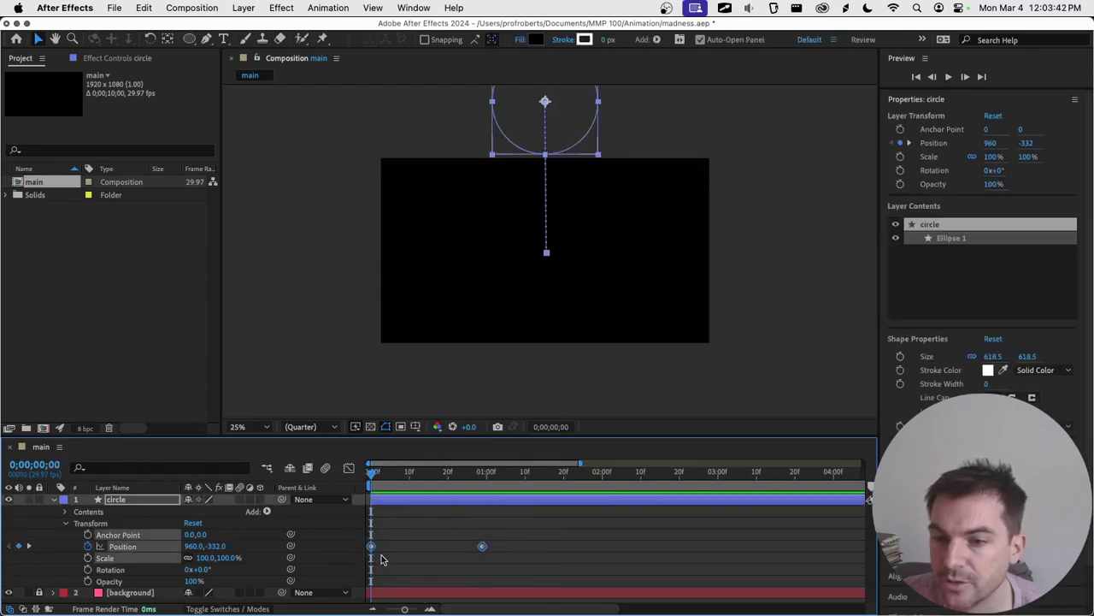
left_click_drag(511, 535, 368, 561)
left_click_drag(483, 547, 636, 552)
key("space")
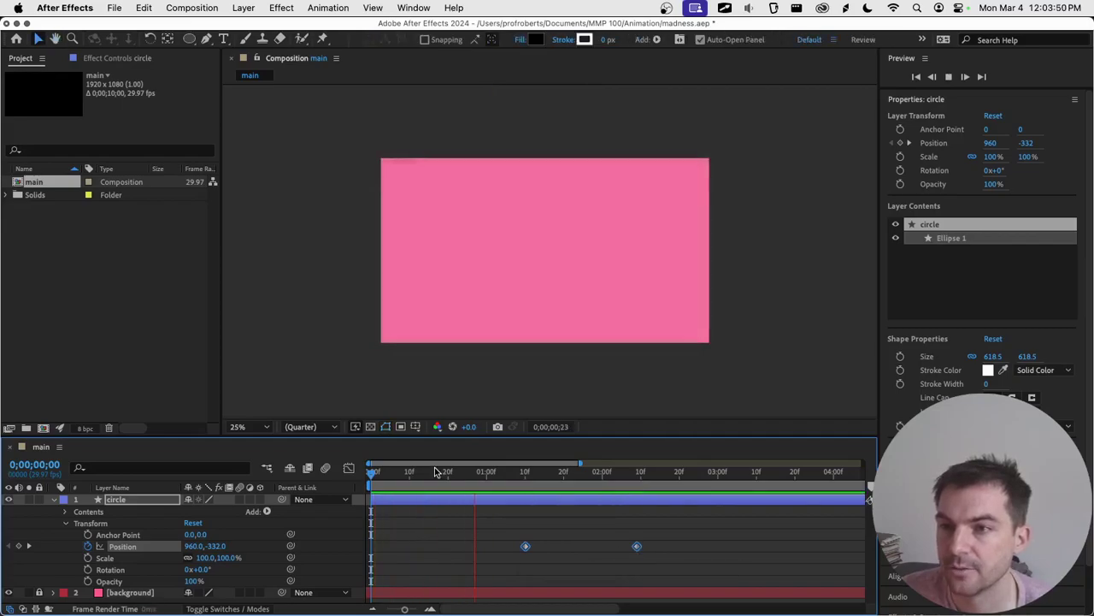
key("space")
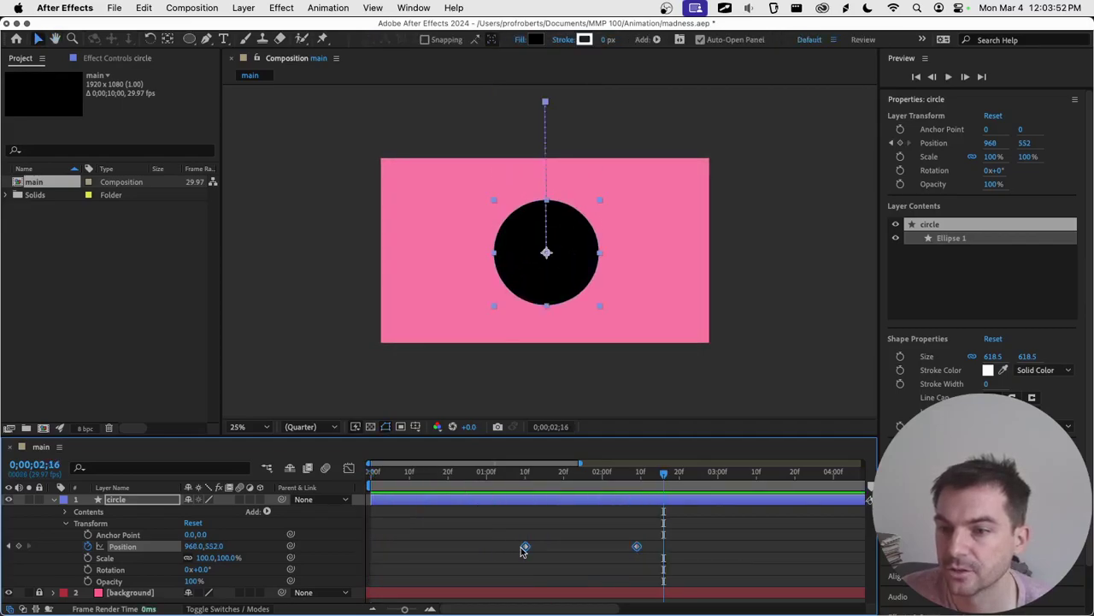
- Move both circle Position keyframes earlier so the drop starts at about 0;00;00;14, and preview it from the beginning
left_click_drag(525, 550, 425, 545)
left_click(377, 485)
key("space")
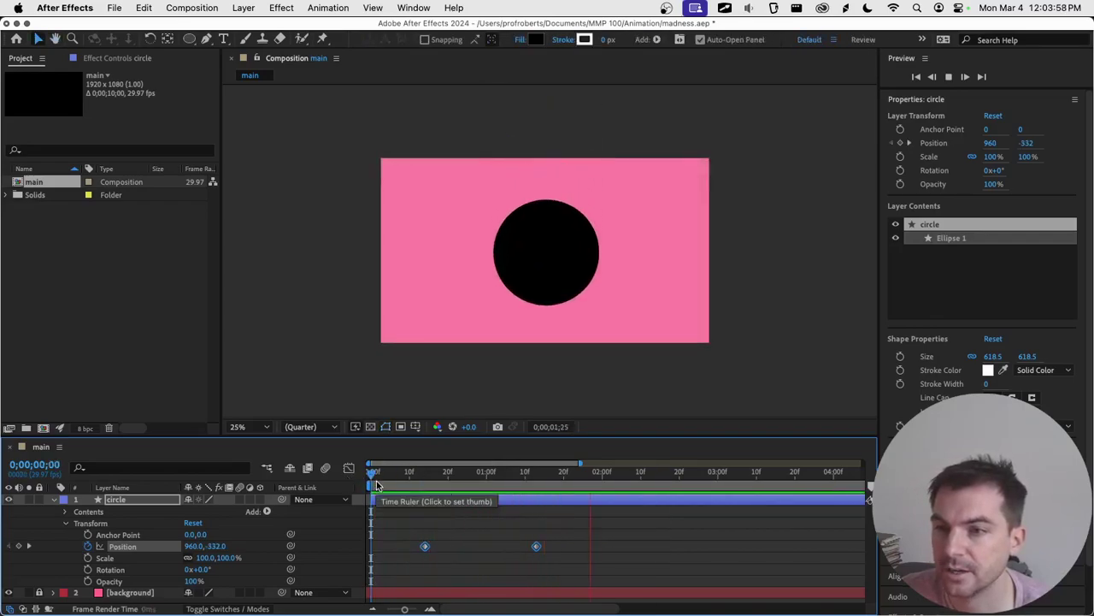
key("space")
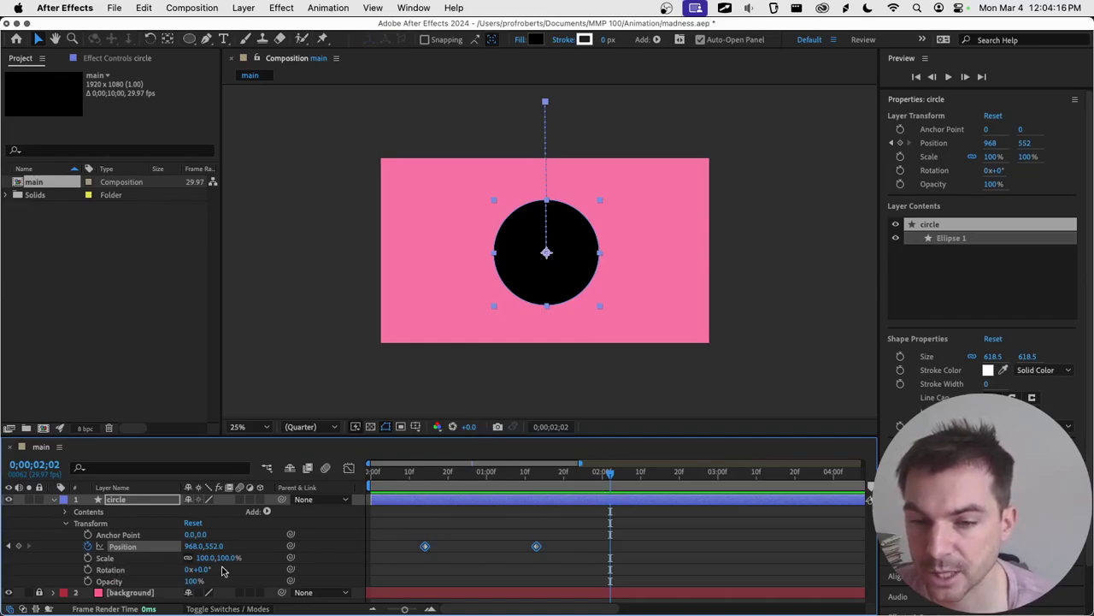
- Try changing the circle layer's Scale and undo the change
left_click_drag(206, 558, 243, 561)
key("super+z")
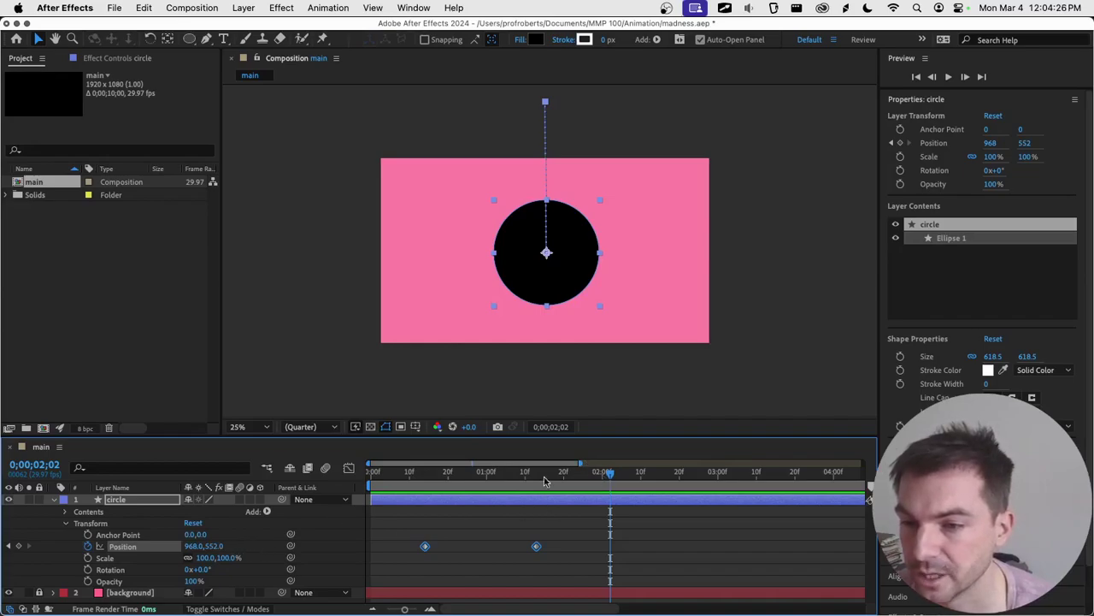
- Start a shake by shifting the circle slightly around center at 0;00;02;10 (about 848, 572), 0;00;02;16 and about 0;00;02;21
left_click_drag(611, 480, 641, 479)
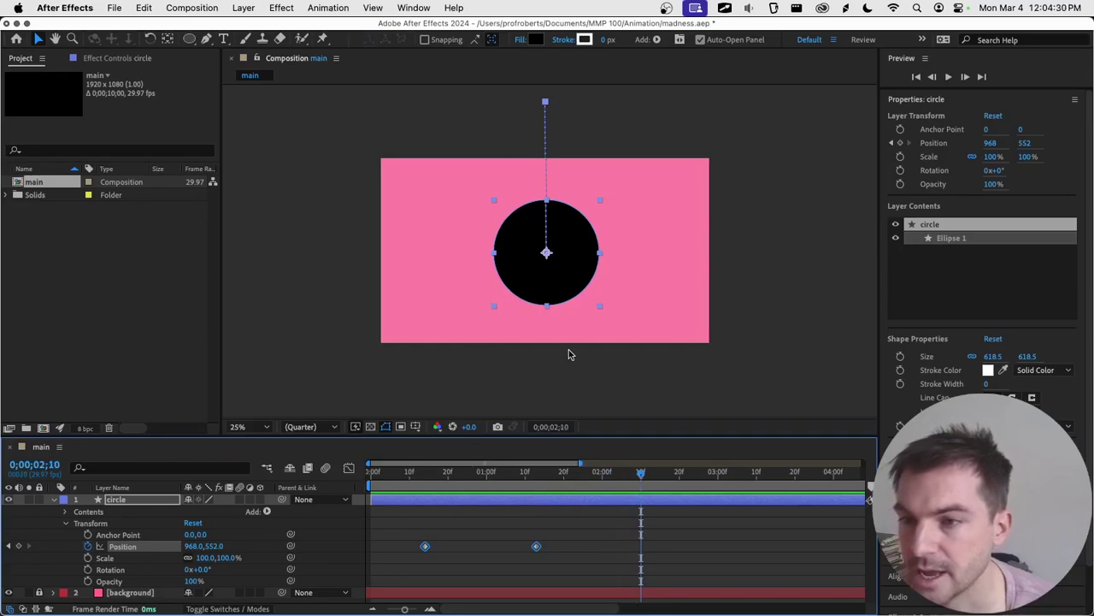
left_click_drag(549, 264, 529, 267)
left_click_drag(641, 477, 663, 477)
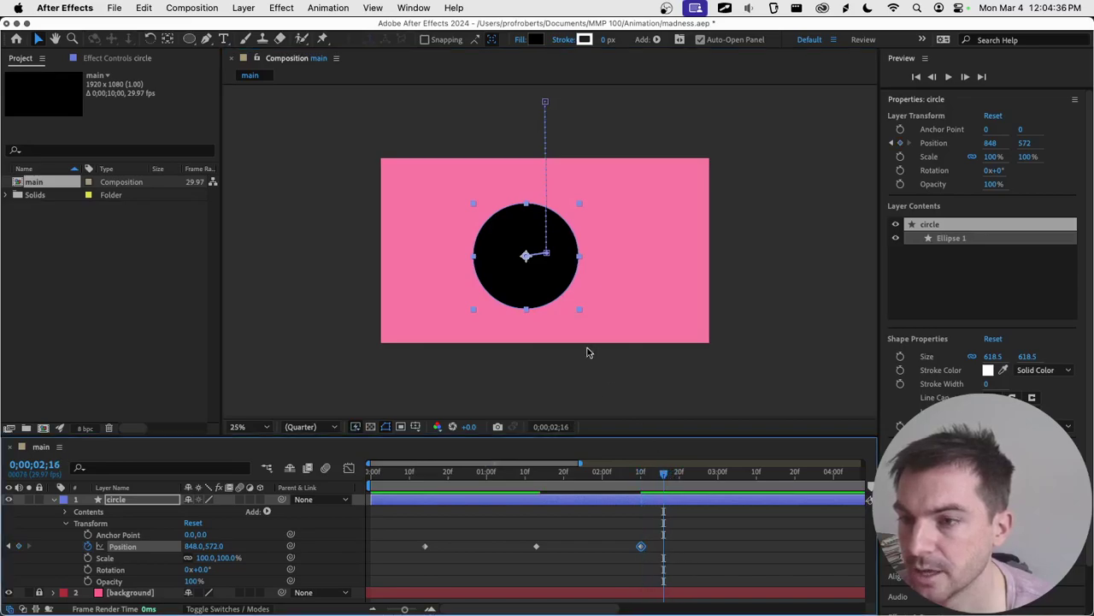
left_click_drag(525, 255, 564, 240)
left_click_drag(665, 475, 683, 475)
left_click_drag(573, 256, 553, 294)
- Continue the shake with circle positions of about 896, 460 near 0;00;02;28, 1028, 592 at 0;00;03;02 and 1012, 452 at 0;00;03;06
left_click_drag(679, 476, 709, 477)
left_click_drag(560, 301, 556, 271)
left_click_drag(710, 477, 726, 476)
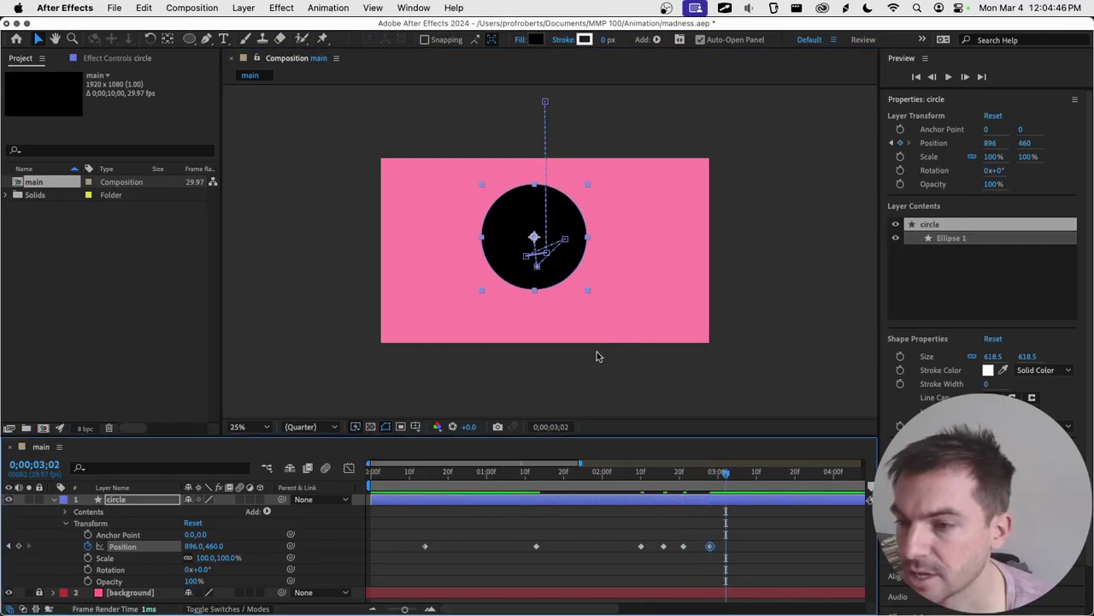
left_click_drag(560, 266, 583, 288)
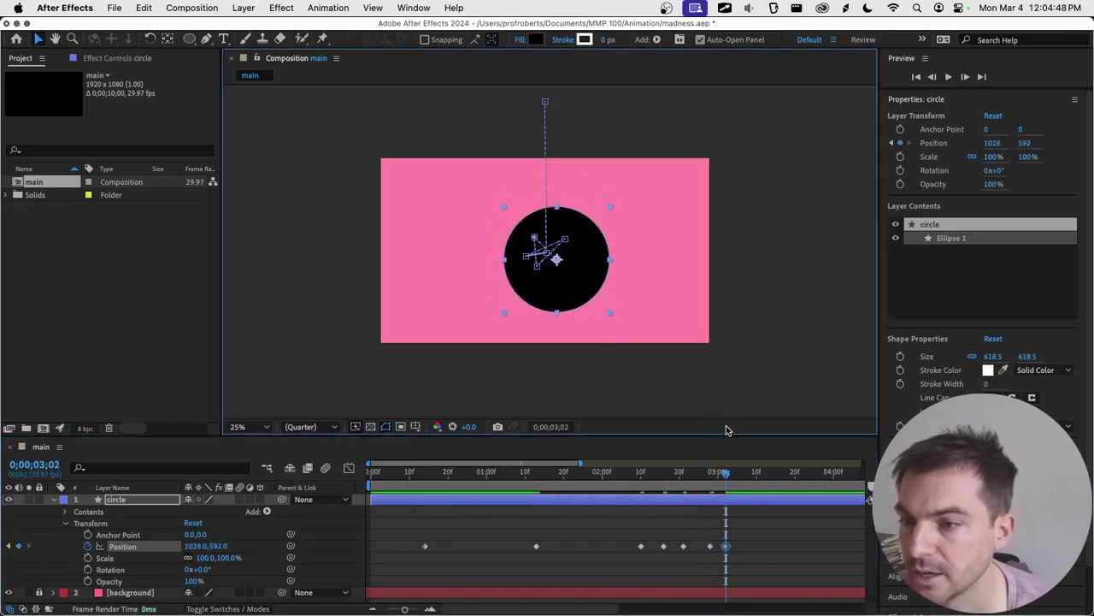
left_click_drag(726, 479, 741, 479)
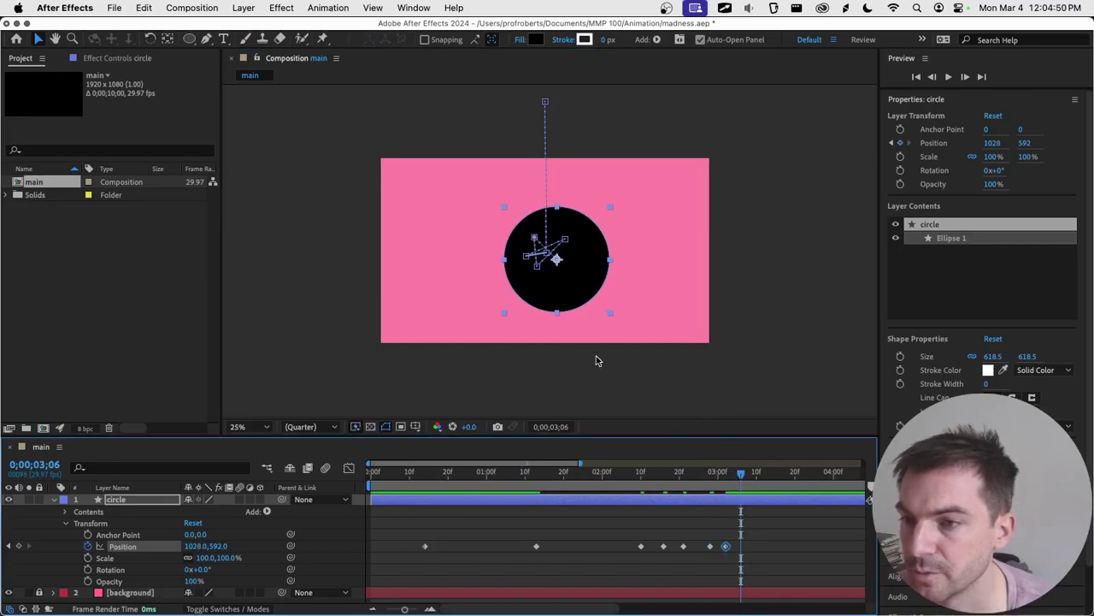
left_click_drag(568, 281, 566, 257)
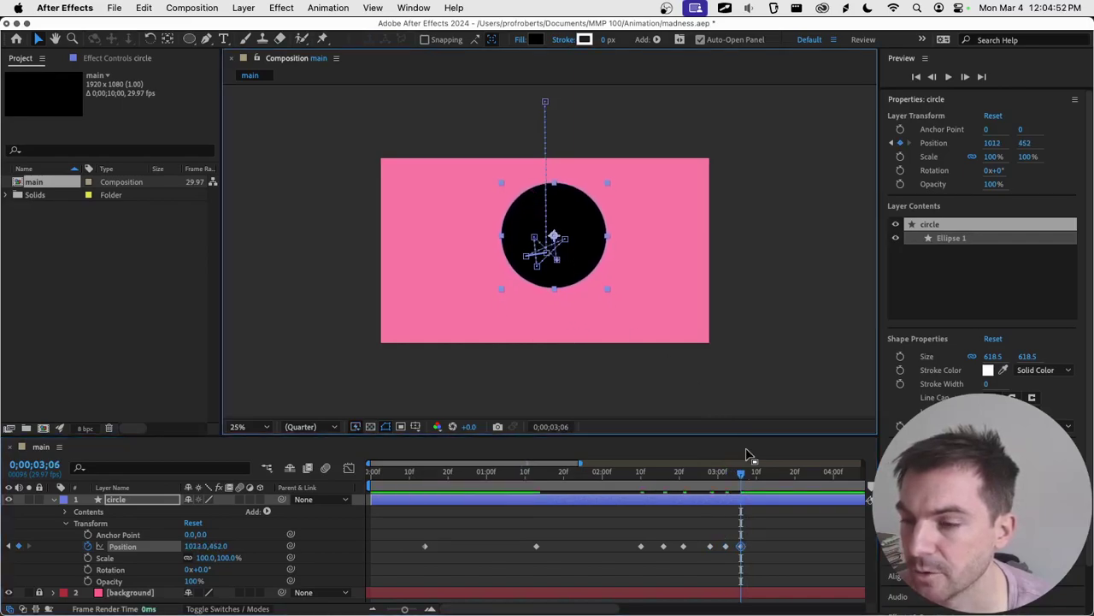
- Add shake Position keyframes at about 0;00;03;10 and 0;00;03;14, and at 0;00;03;18 with the circle at about 888, 540
left_click_drag(742, 476, 757, 476)
left_click_drag(590, 267, 569, 278)
left_click_drag(764, 471, 772, 471)
left_click_drag(556, 286, 581, 299)
left_click(788, 475)
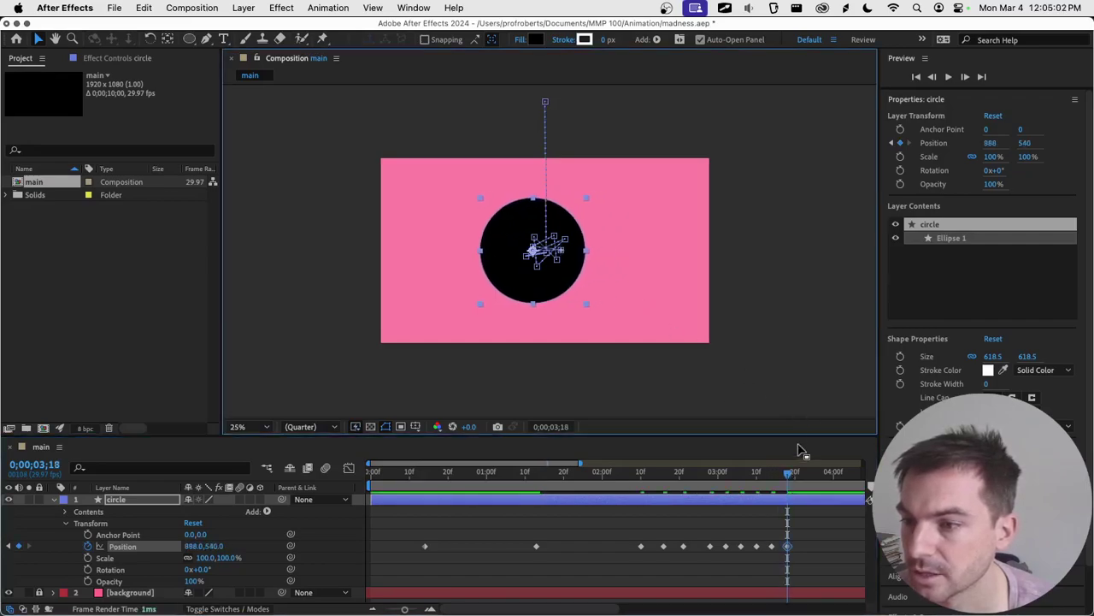
- Shift the circle right at about 0;00;03;22 for another shake keyframe, and preview the shake from 0;00;02;05
left_click_drag(796, 472, 802, 472)
left_click_drag(543, 278, 584, 282)
left_click_drag(739, 474, 622, 476)
key("space")
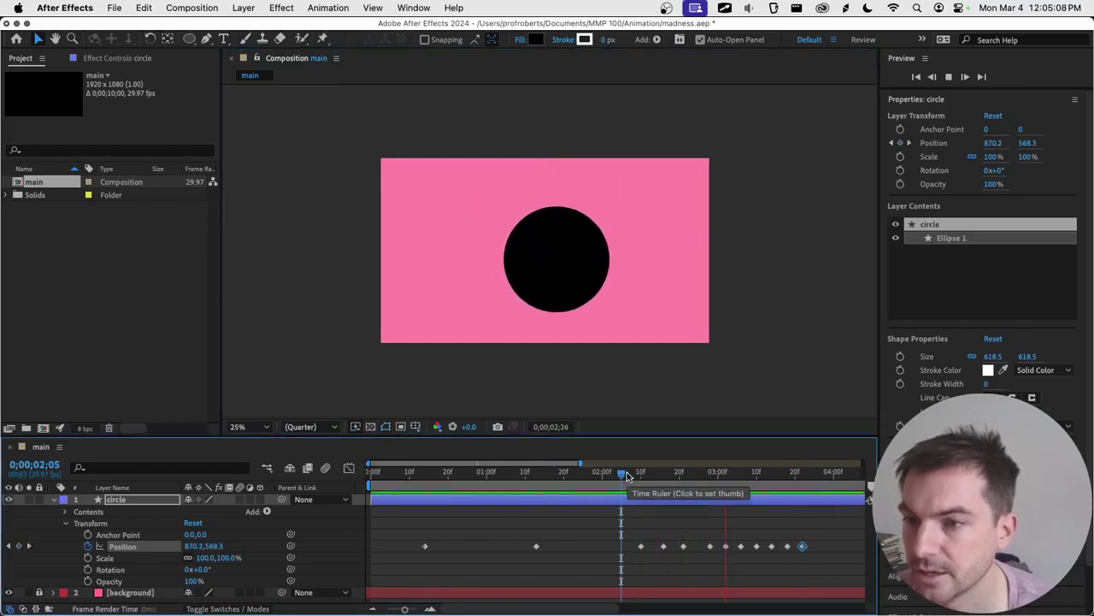
- Move the circle's first shake keyframes closer together, starting at about 0;00;02;19, and preview the shake from 0;00;02;15 and 0;00;02;17
key("space")
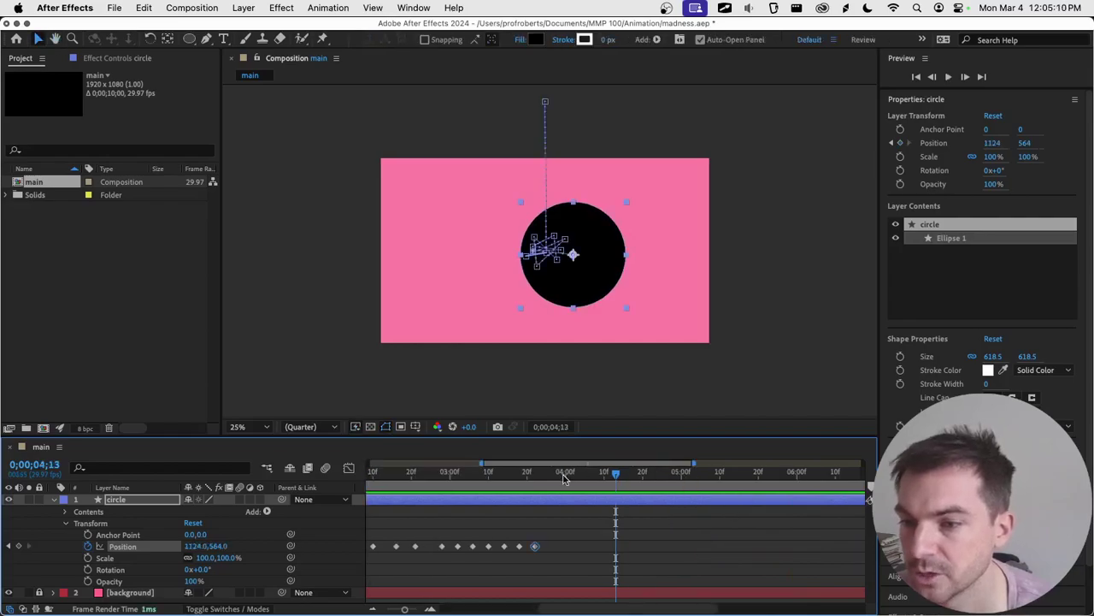
scroll(549, 499, "left", 3)
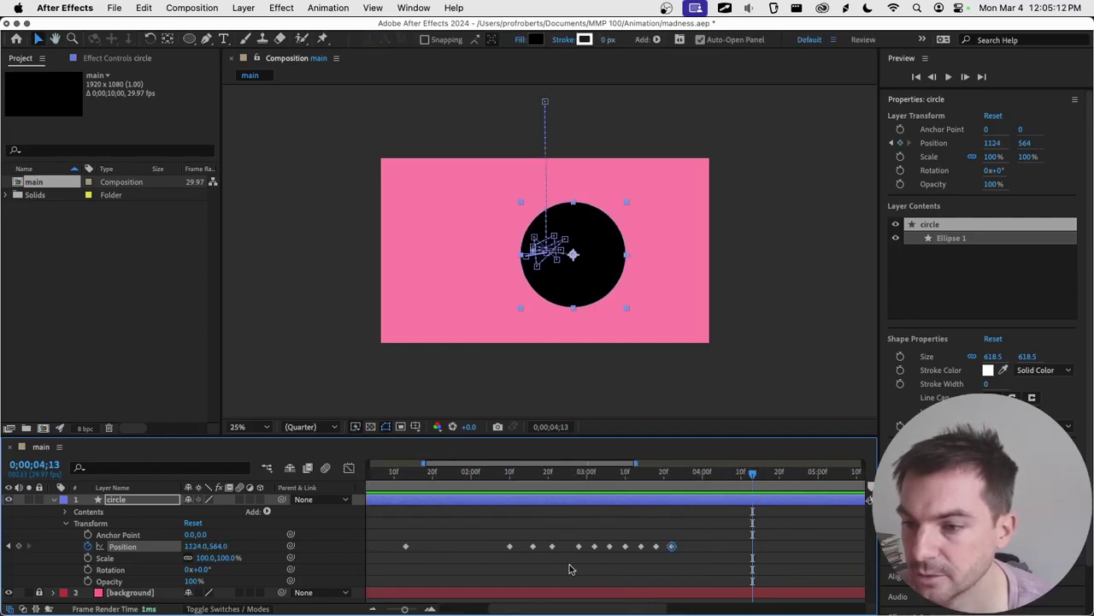
mouse_move(552, 553)
left_mouse_down()
mouse_move(567, 553)
mouse_move(517, 548)
mouse_move(545, 548)
left_mouse_up()
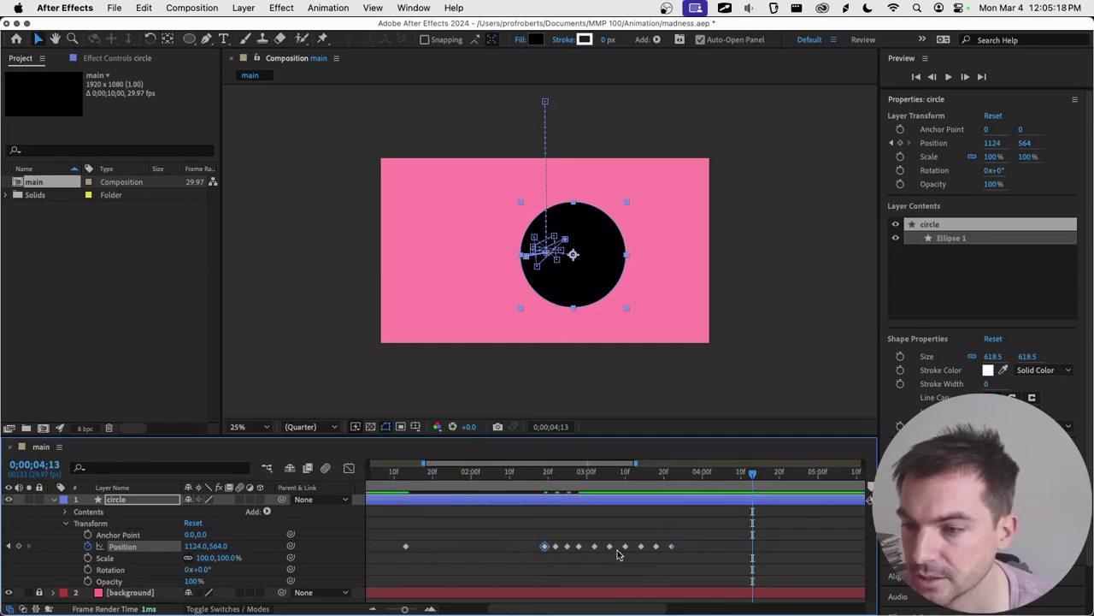
left_click(525, 470)
key("space")
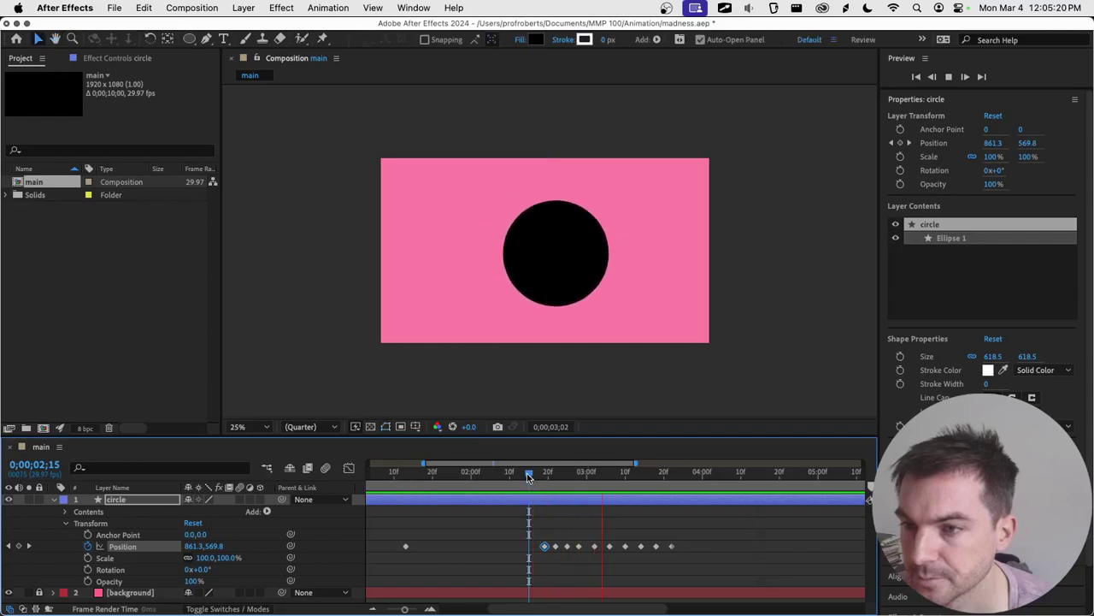
left_click_drag(586, 472, 544, 483)
key("space")
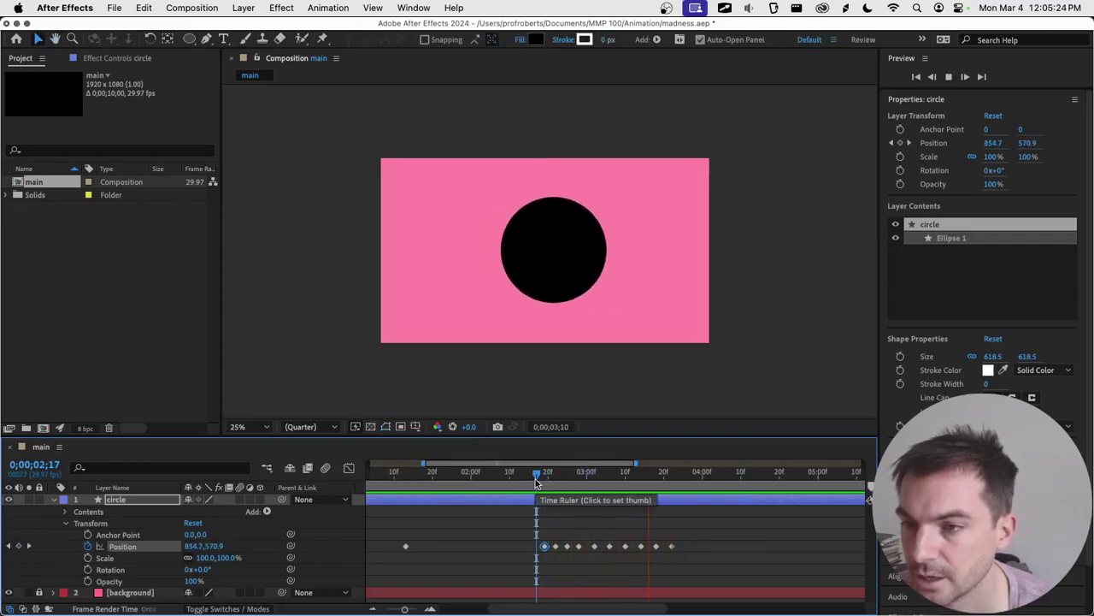
key("space")
- Collapse and lock the circle layer, and move the current time to 0;00;04;06
left_click_drag(703, 483, 685, 485)
key("Page_Up")
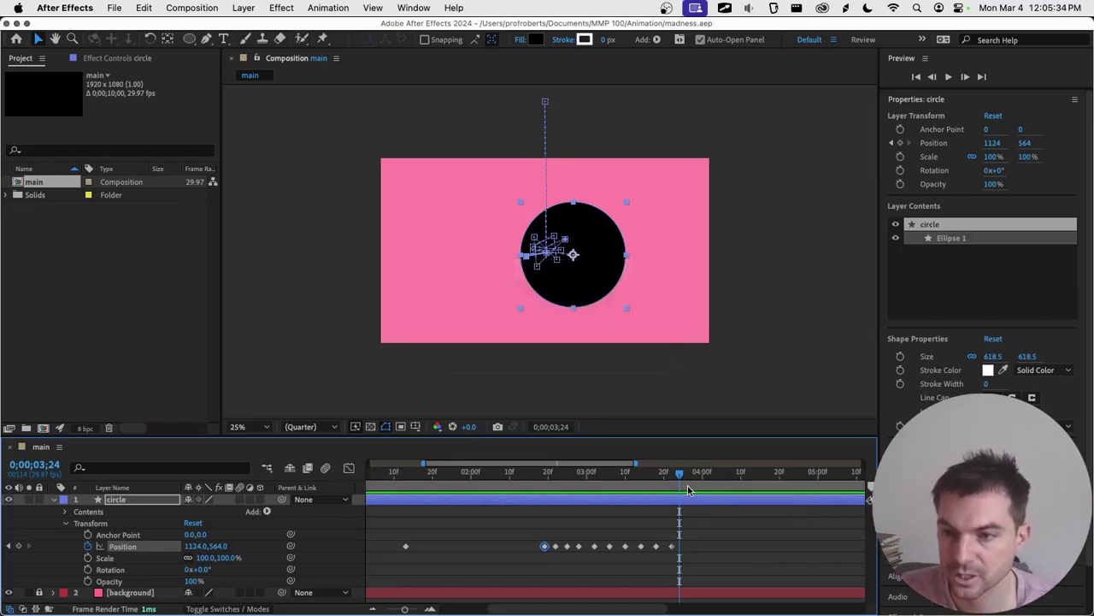
left_click(55, 500)
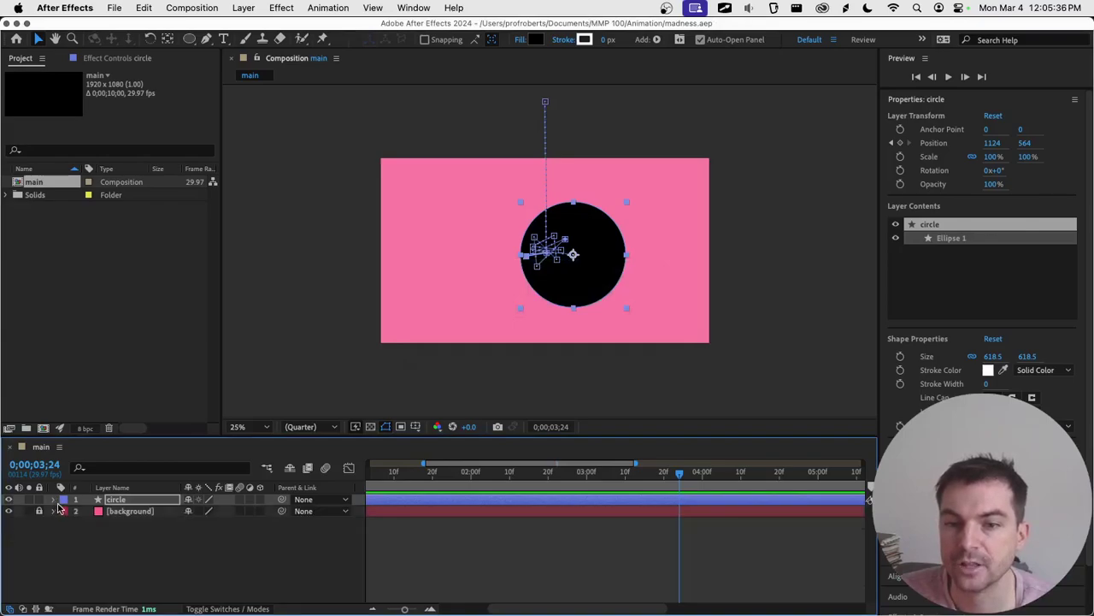
left_click_drag(686, 476, 729, 481)
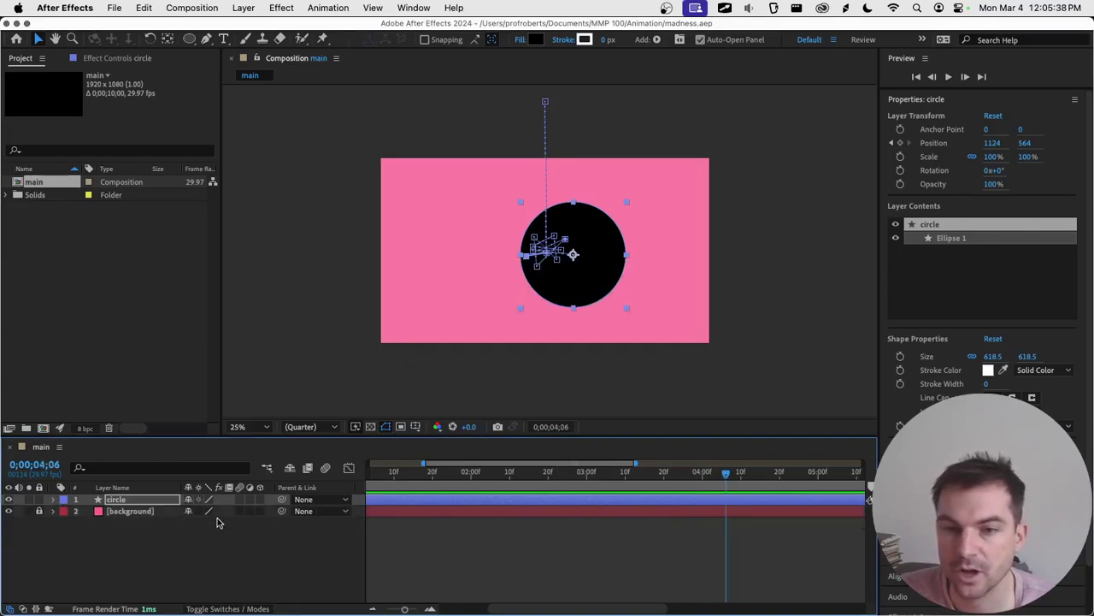
left_click(176, 527)
- Add a new shape layer above the circle and rename it stars
right_click(102, 550)
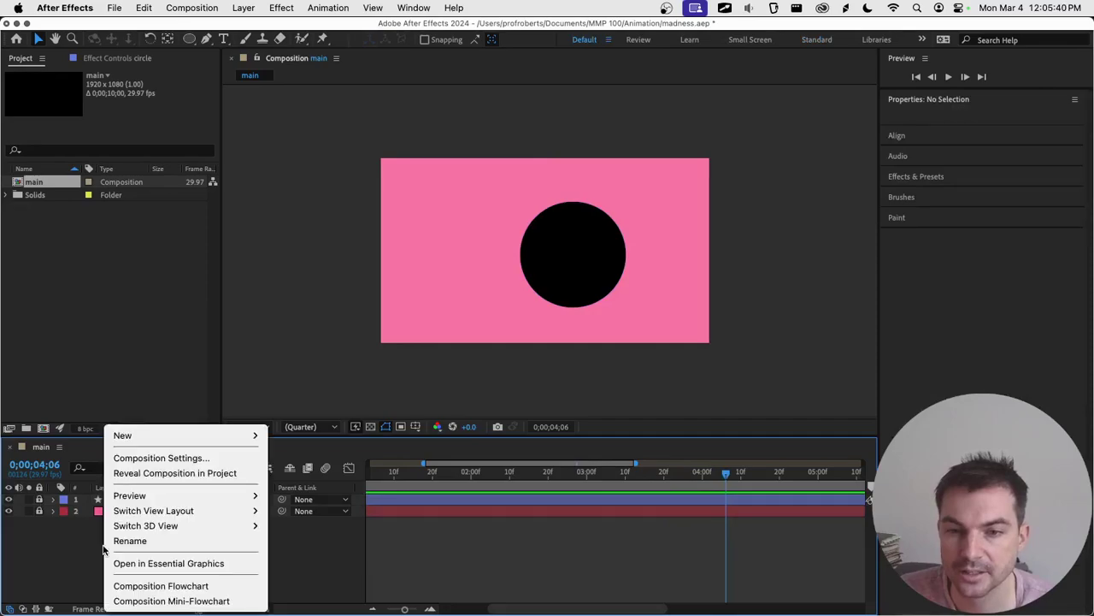
mouse_move(157, 437)
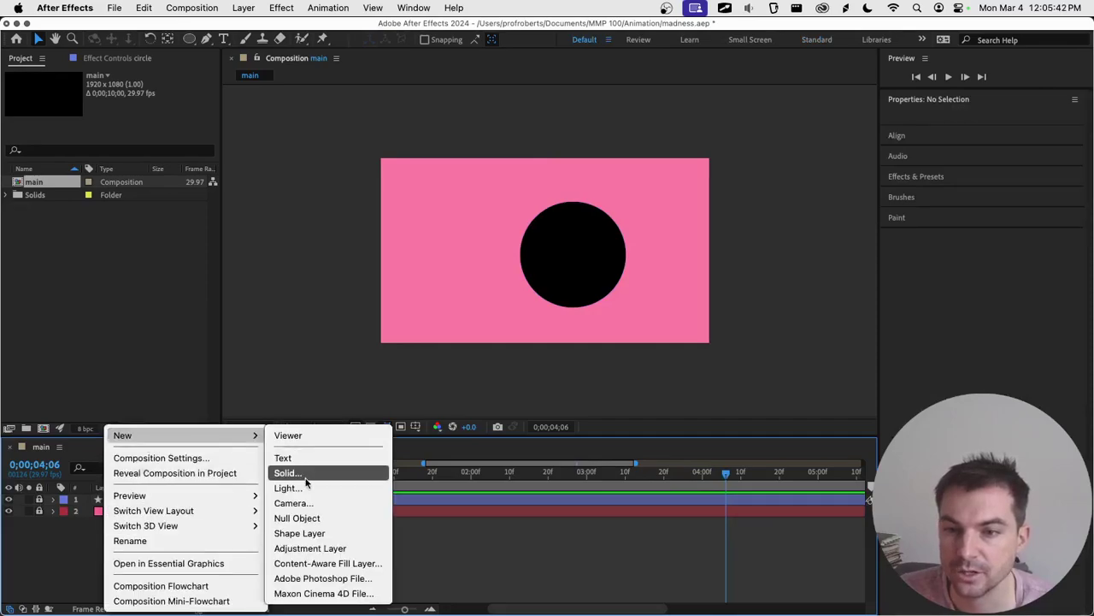
left_click(309, 532)
left_click(165, 502)
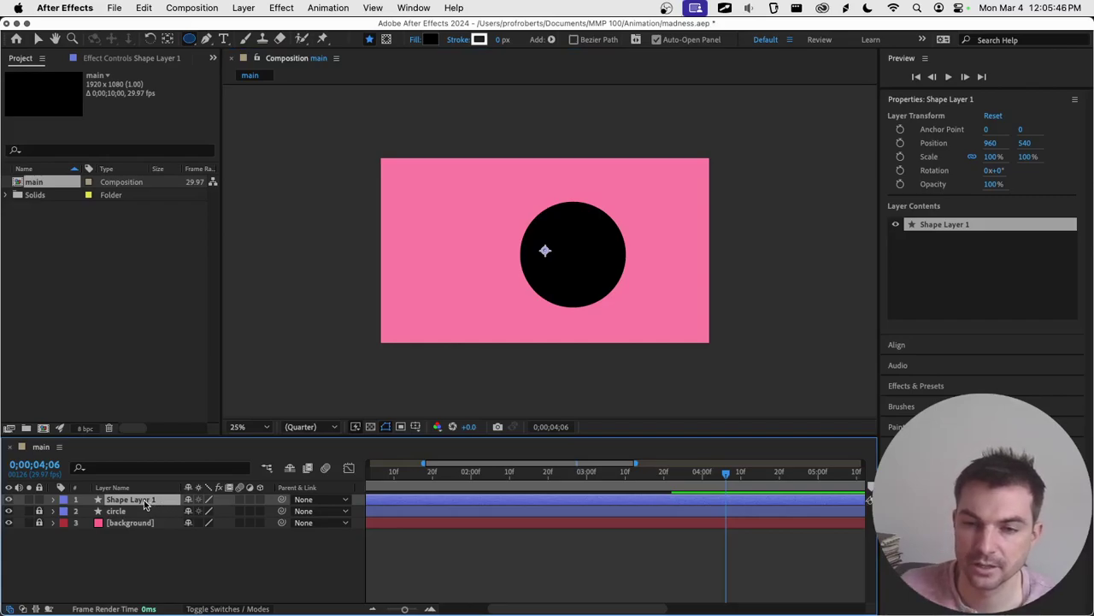
right_click(145, 505)
left_click(175, 575)
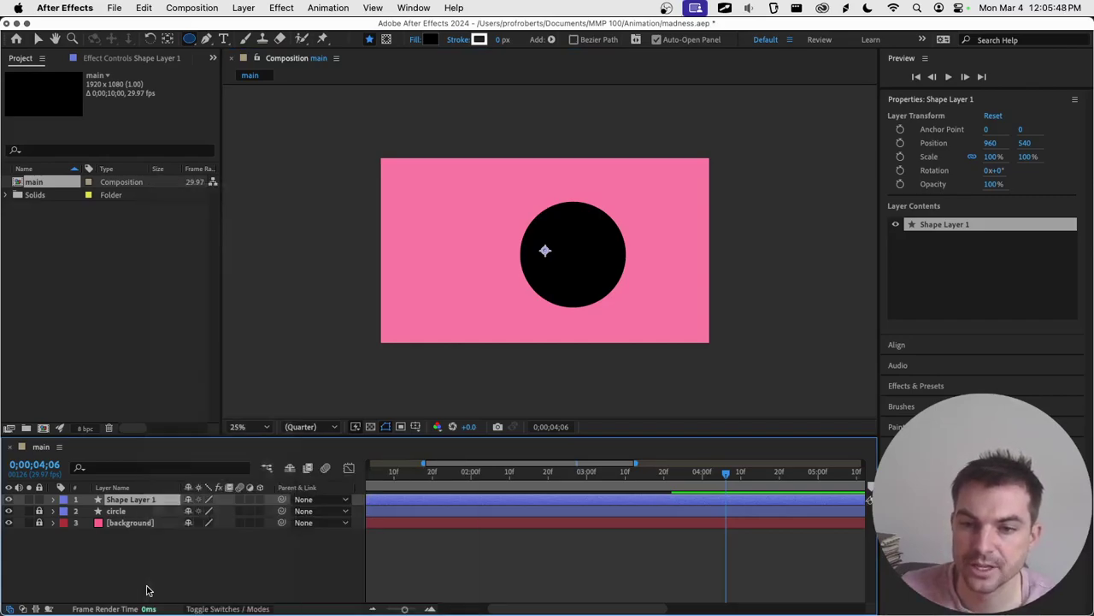
type("stars")
key("Return")
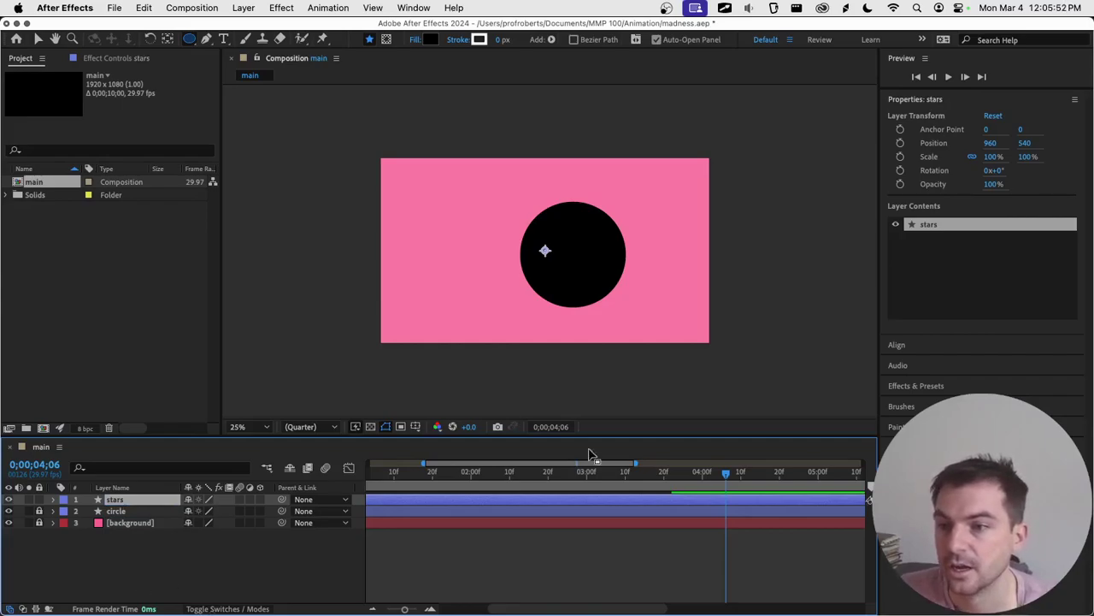
- At 0;00;04;09, draw a black five-pointed star to the left of the circle, with an outer radius of about 178 px
left_click_drag(727, 473, 738, 473)
left_click_drag(193, 45, 246, 110)
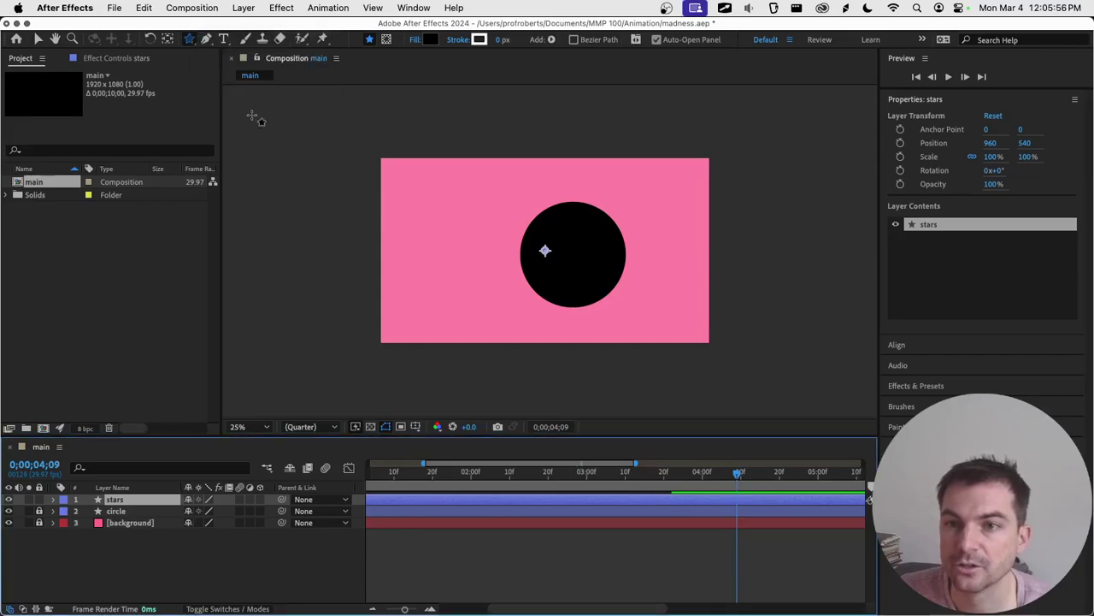
mouse_move(418, 201)
left_mouse_down()
mouse_move(449, 233)
mouse_move(436, 212)
mouse_move(408, 232)
mouse_move(475, 301)
left_mouse_up()
scroll(436, 212, "up", 4)
key("v")
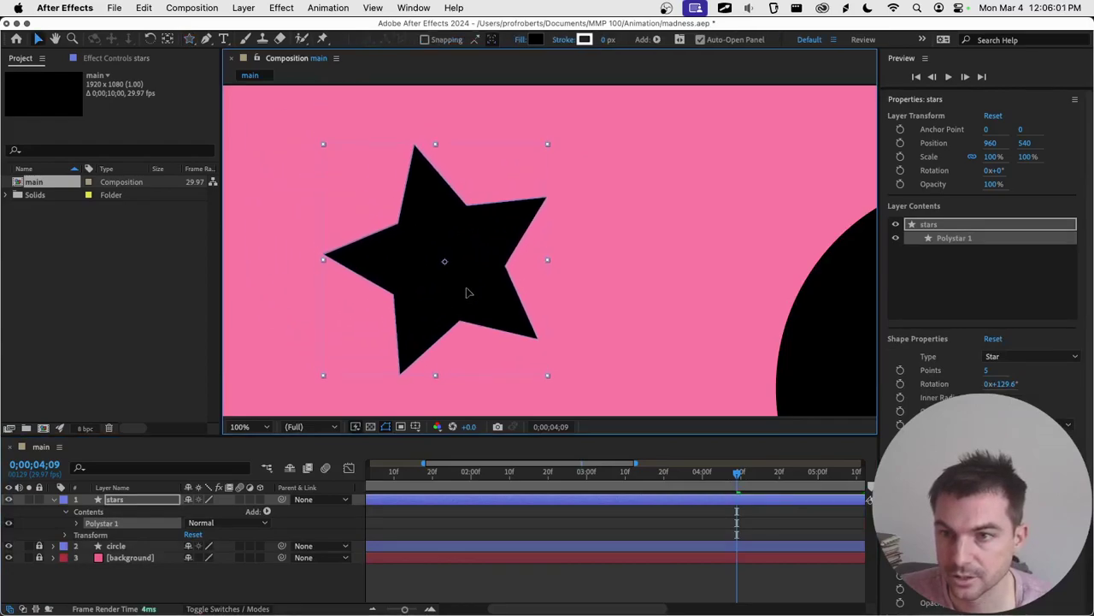
- Look through the star's transform and path properties, trying out its number of points
left_click(78, 523)
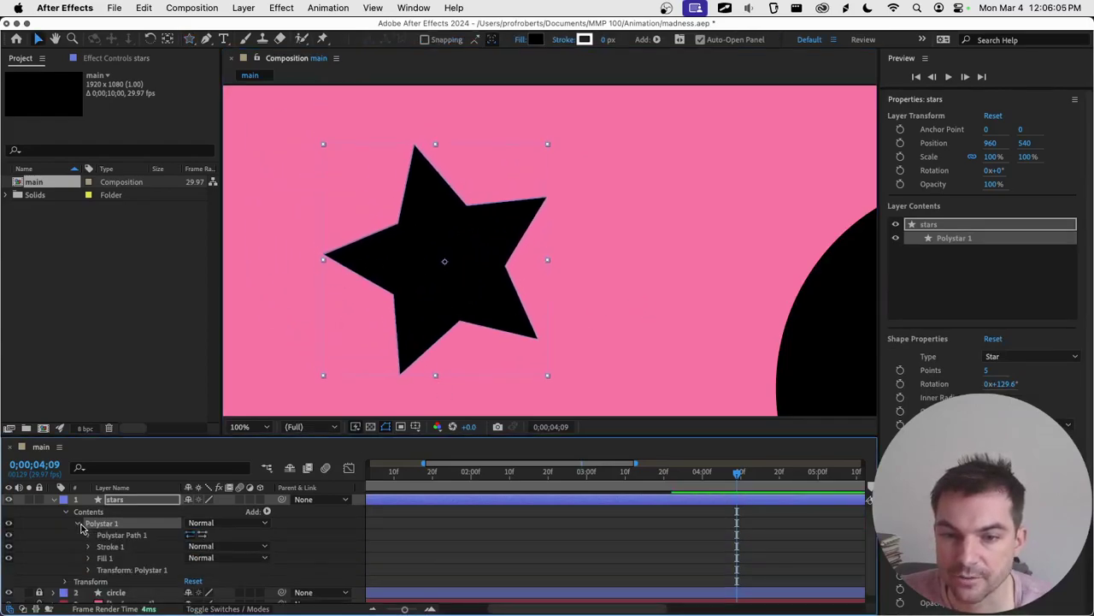
left_click(88, 569)
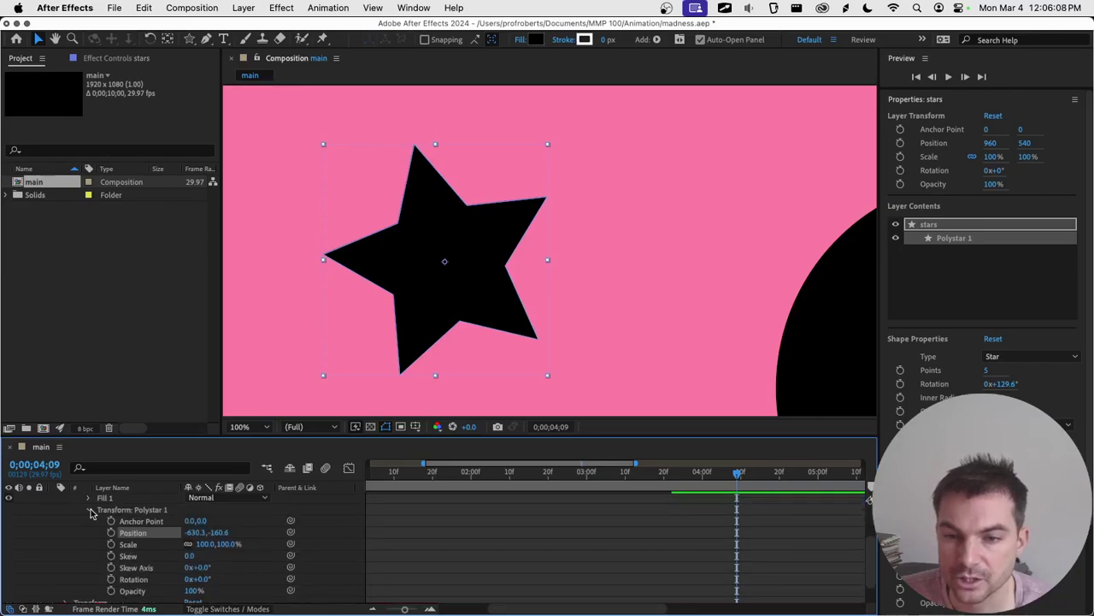
left_click(90, 512)
left_click(89, 528)
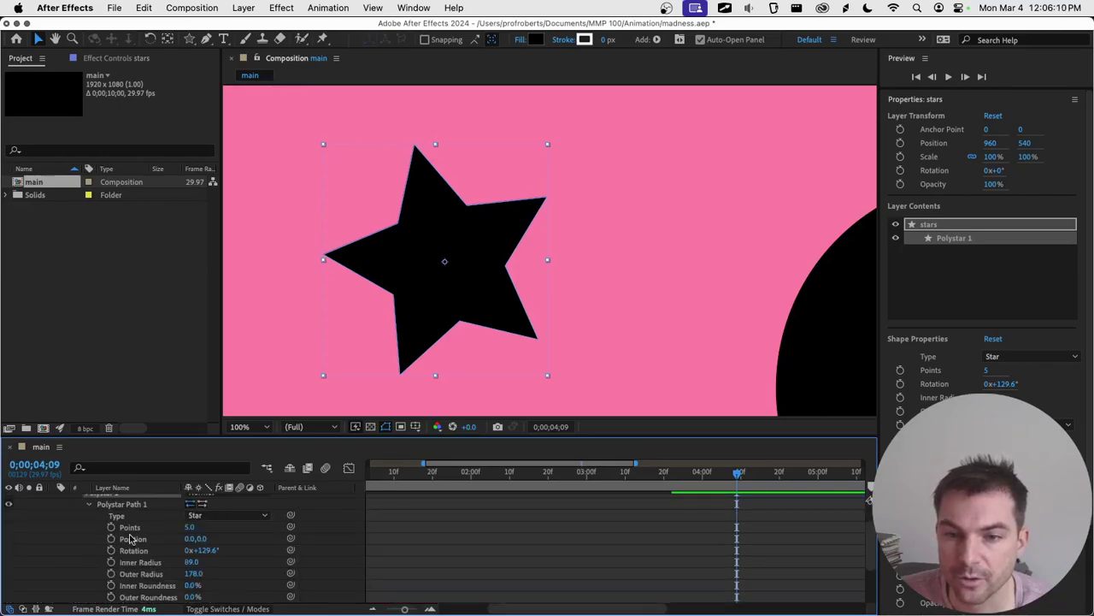
mouse_move(187, 528)
left_mouse_down()
mouse_move(128, 530)
mouse_move(214, 529)
mouse_move(193, 535)
mouse_move(202, 529)
left_mouse_up()
scroll(97, 535, "up", 2)
left_click(92, 536)
left_click(78, 523)
left_click(66, 512)
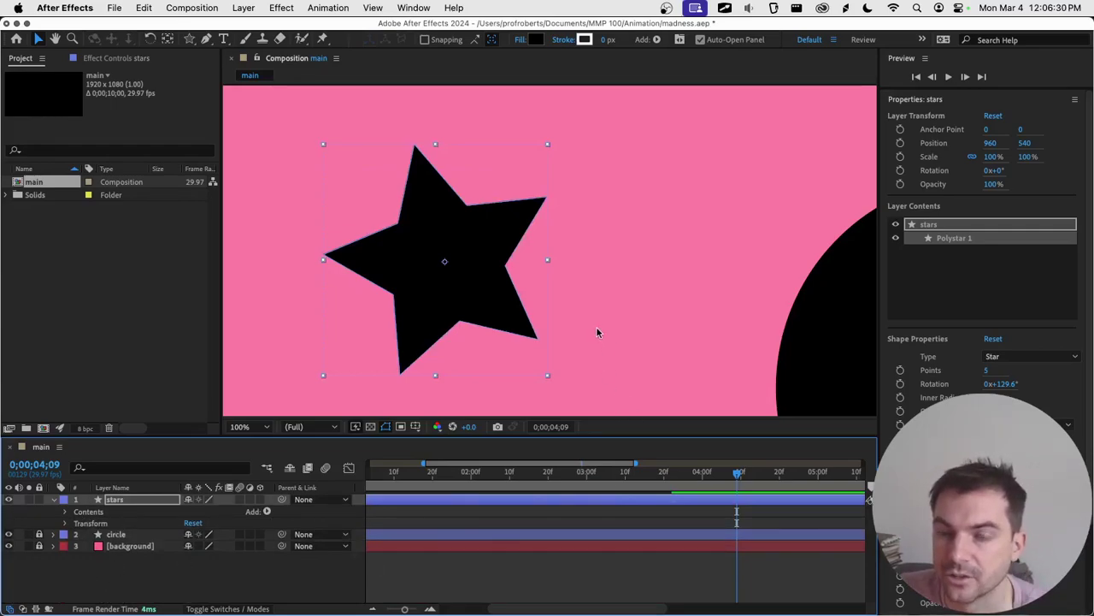
- Duplicate the star three times, placing one copy above the circle's upper left and two on its right, in varied sizes
scroll(587, 320, "down", 3)
key("h")
left_click_drag(594, 322, 566, 267)
key("v")
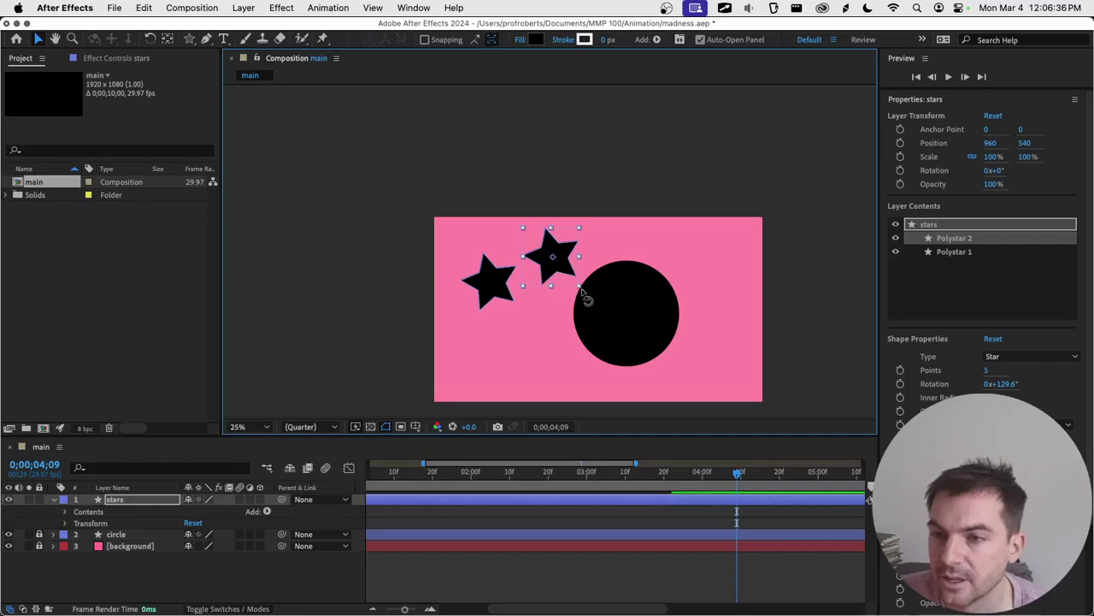
left_click_drag(571, 265, 725, 314)
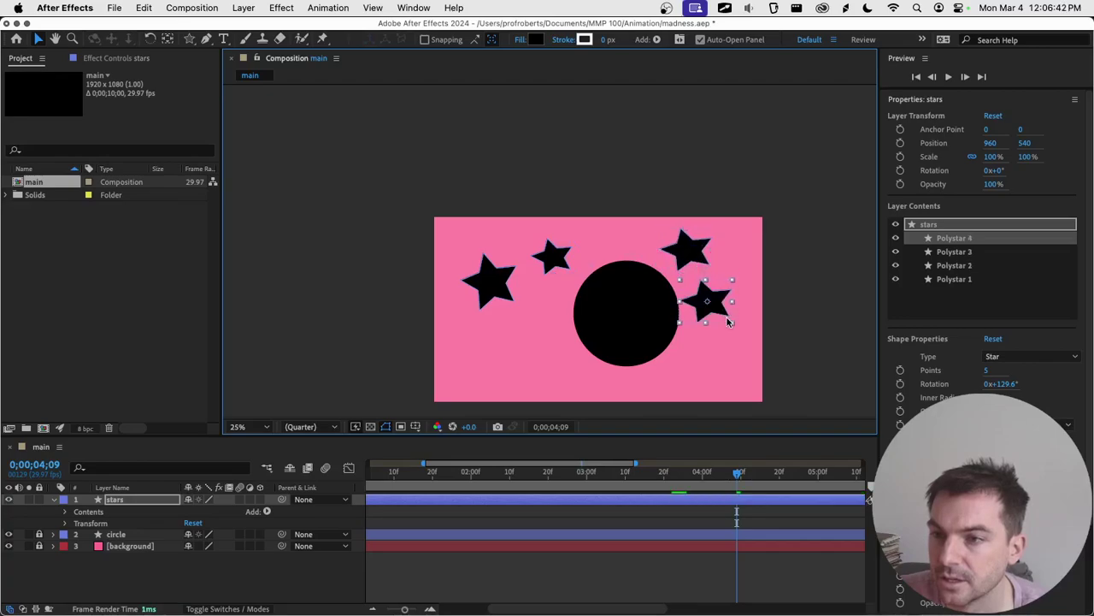
- Shift the stars layer in time so that it starts at 0;00;04;04, after the circle's shake
left_click_drag(652, 480, 545, 475)
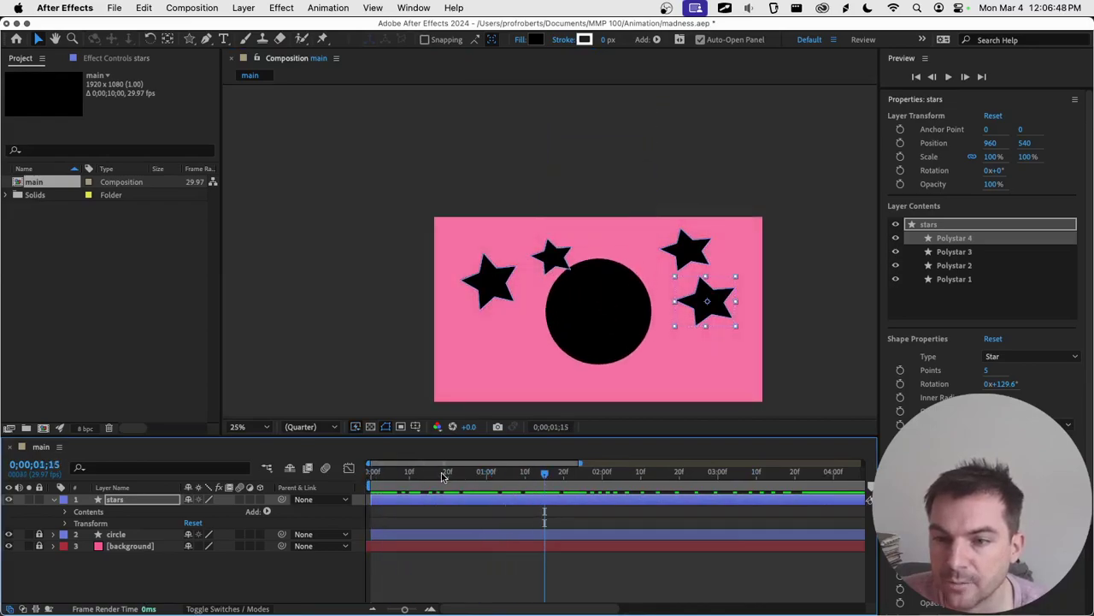
left_click_drag(400, 501, 711, 502)
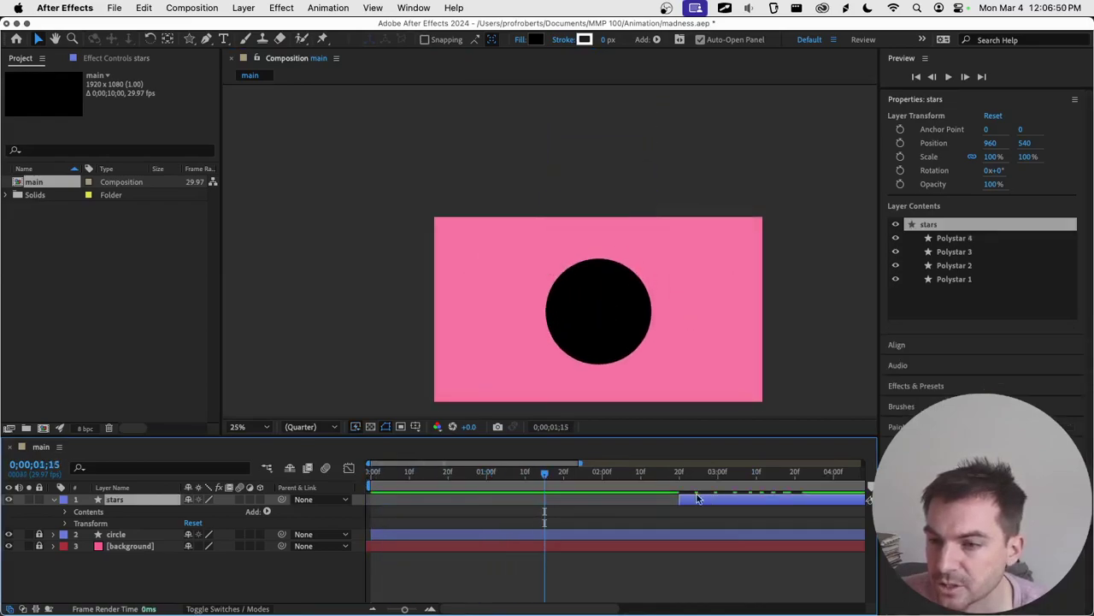
left_click_drag(557, 473, 706, 478)
scroll(558, 510, "right", 3)
left_click_drag(500, 500, 621, 501)
key("space")
left_click_drag(531, 475, 602, 480)
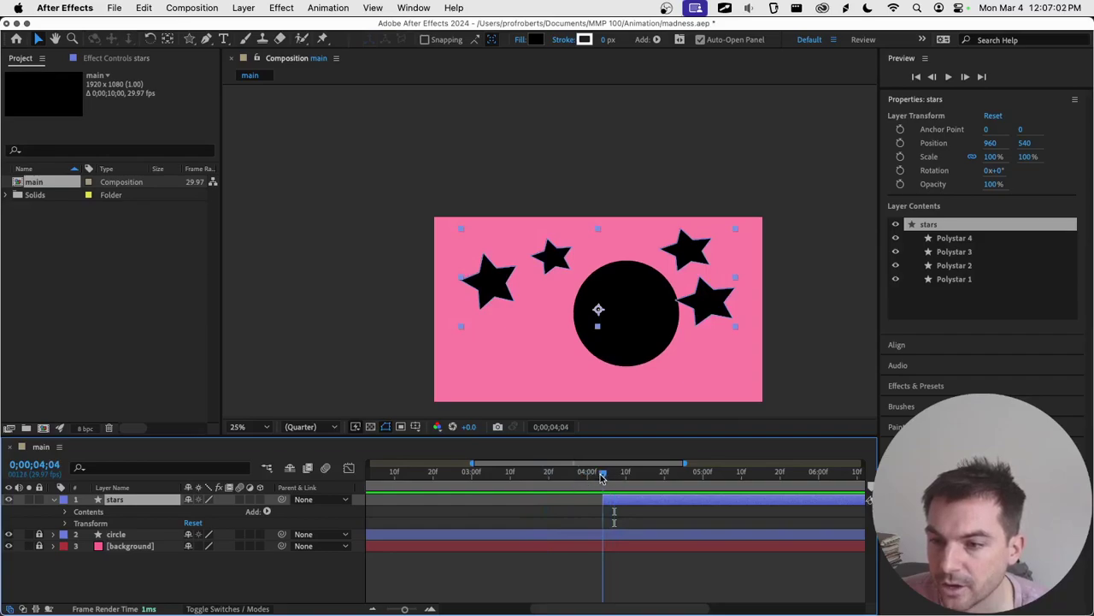
- Set the stars layer's Scale to 0% with a keyframe at 0;00;04;04
left_click(68, 524)
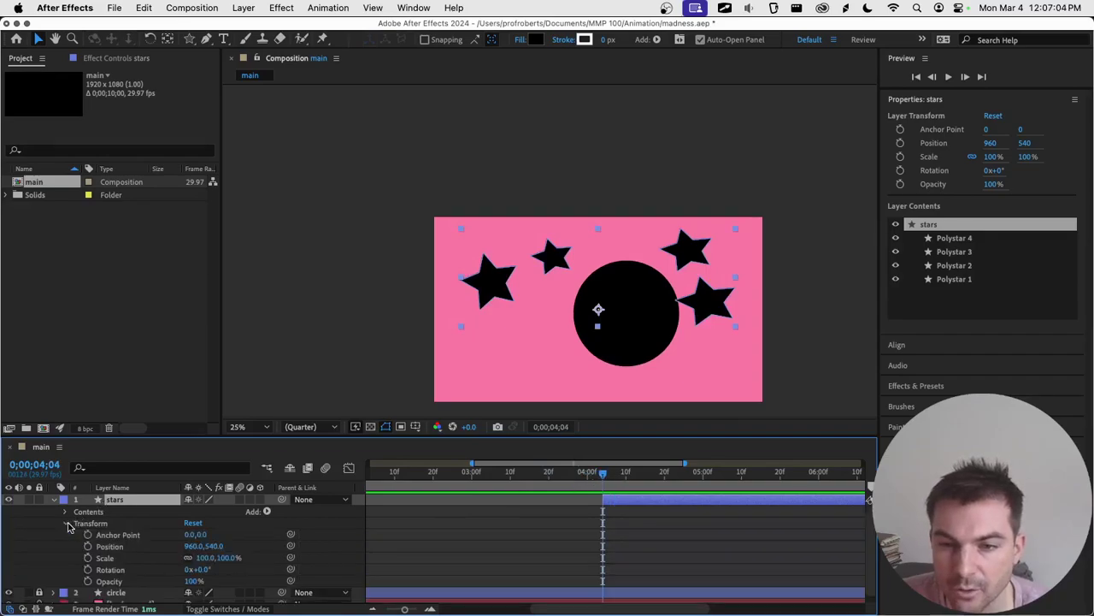
left_click_drag(205, 565, 205, 560)
left_click(205, 559)
type("0")
key("Return")
left_click(87, 558)
- Set the stars' Scale to 100% at 0;00;04;20 and preview the growth from 0;00;04;03
left_click_drag(601, 480, 666, 484)
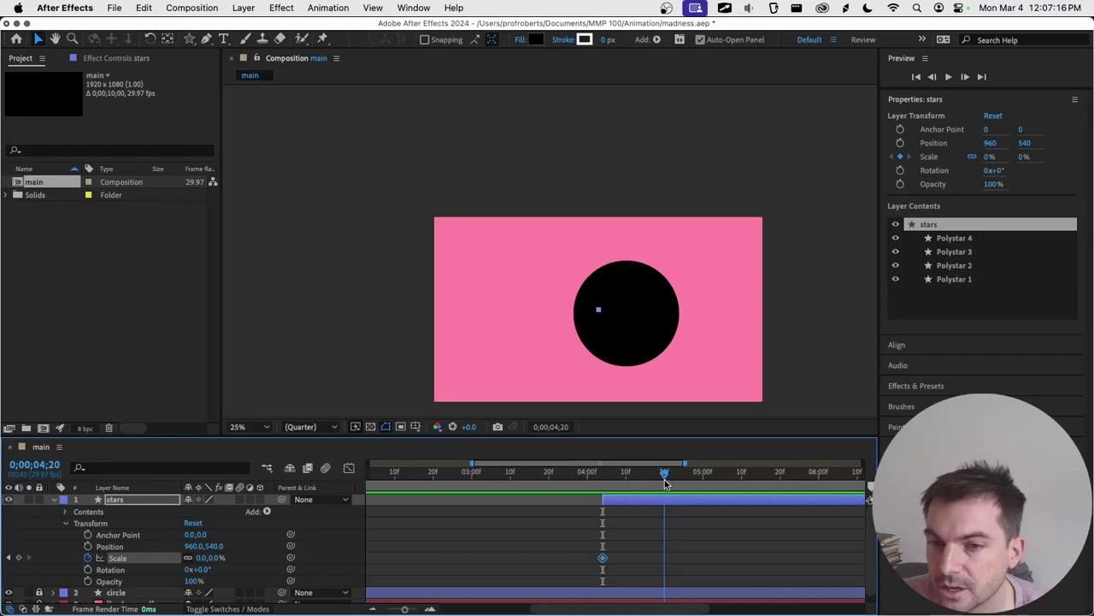
left_click(204, 557)
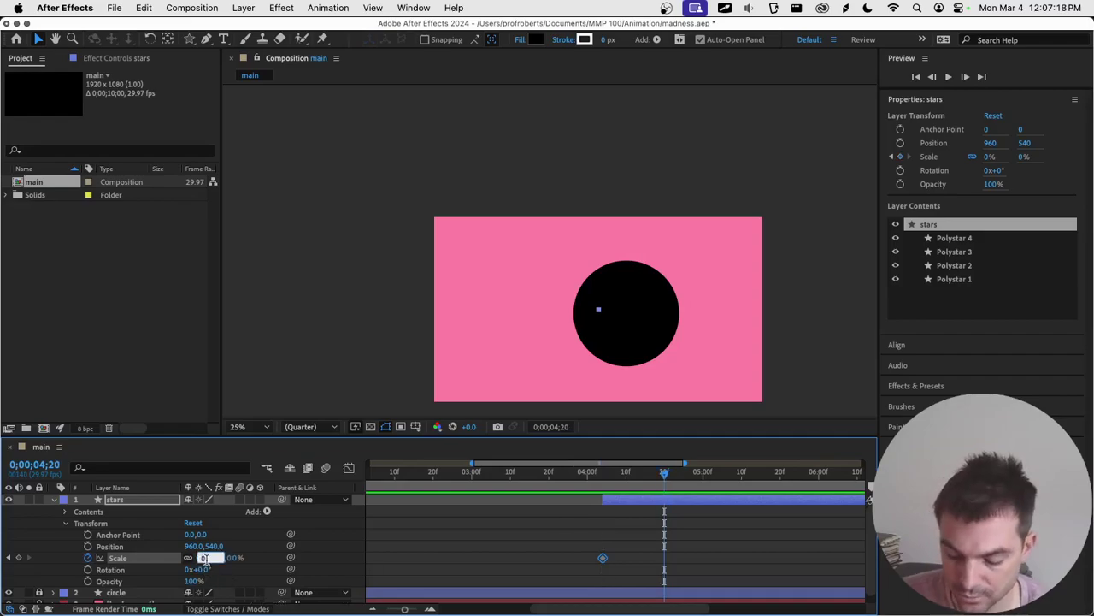
type("100")
key("Return")
left_click_drag(623, 476, 600, 481)
key("space")
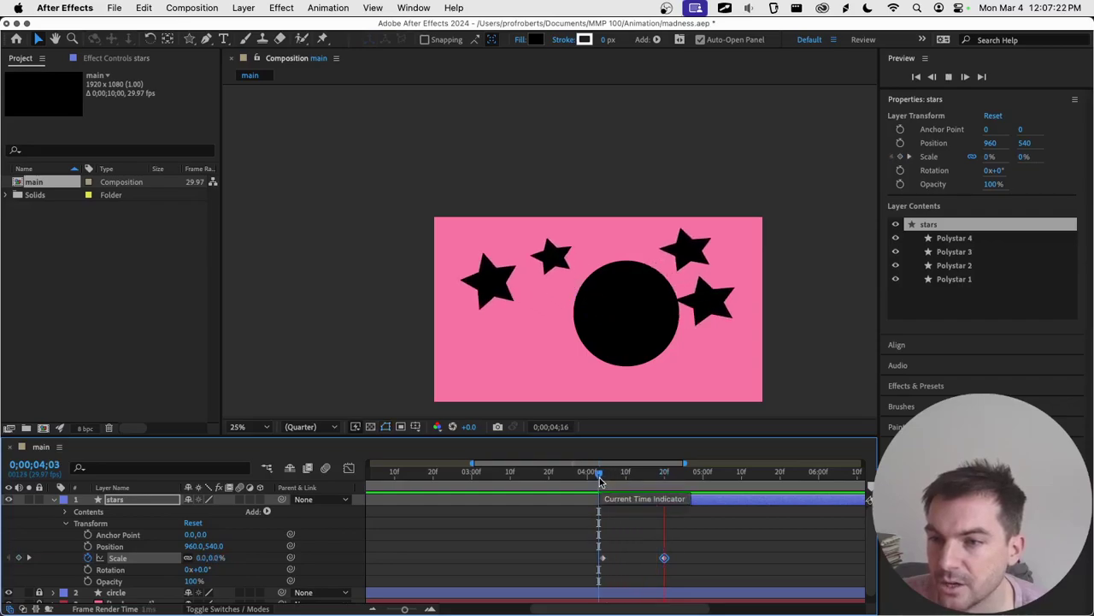
key("space")
- Test the stars' rotation at 0;00;05;05, then reset it to 0° and add a Rotation keyframe there
left_click_drag(692, 483, 722, 484)
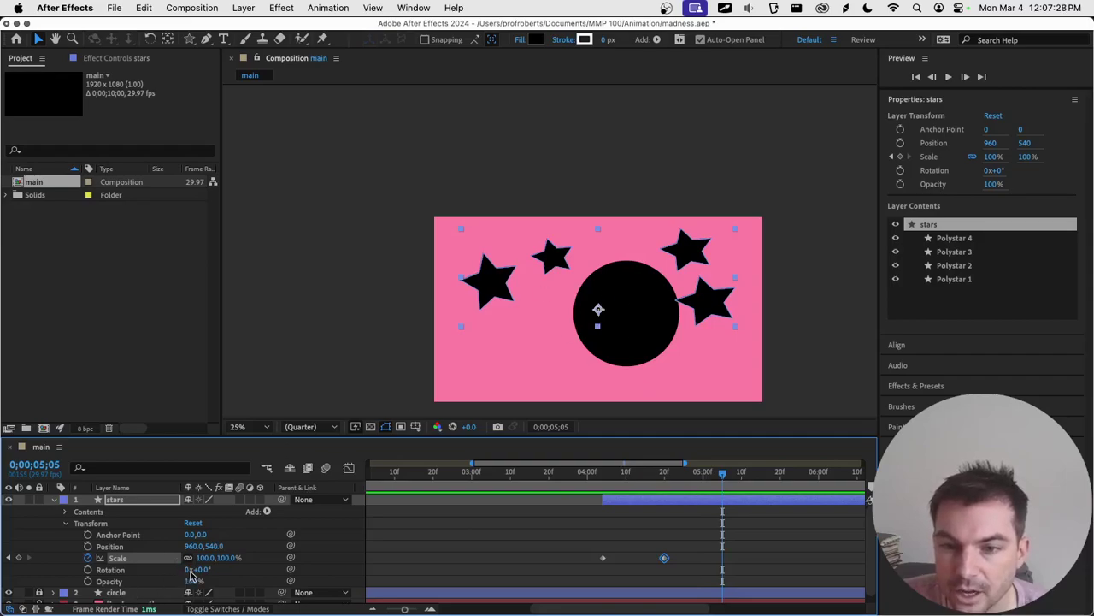
left_click_drag(188, 571, 199, 570)
key("cmd+z")
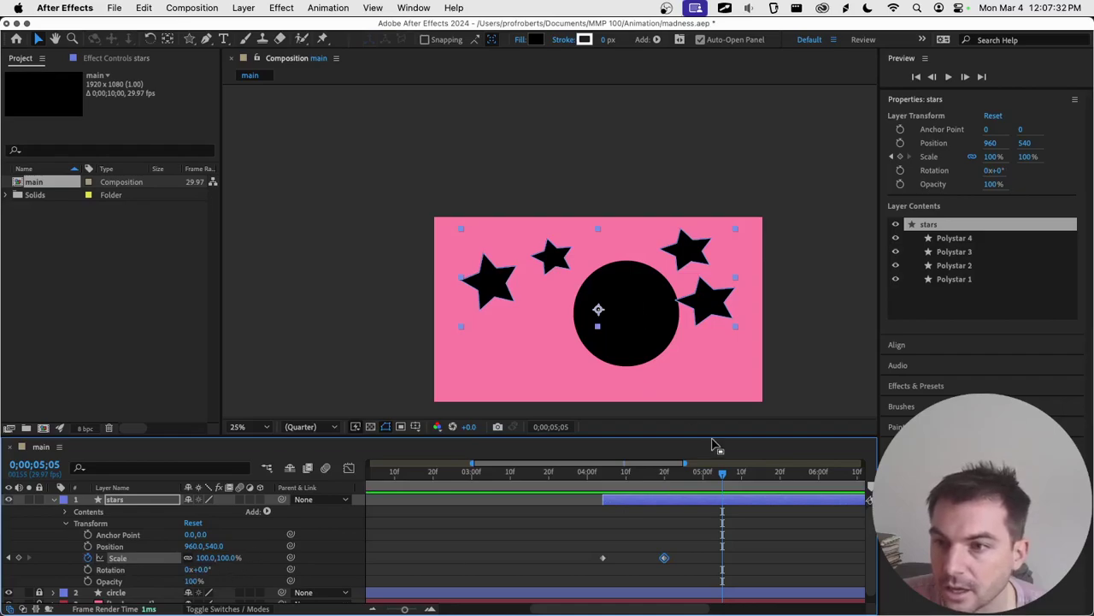
mouse_move(723, 475)
left_mouse_down()
mouse_move(668, 478)
mouse_move(723, 477)
left_mouse_up()
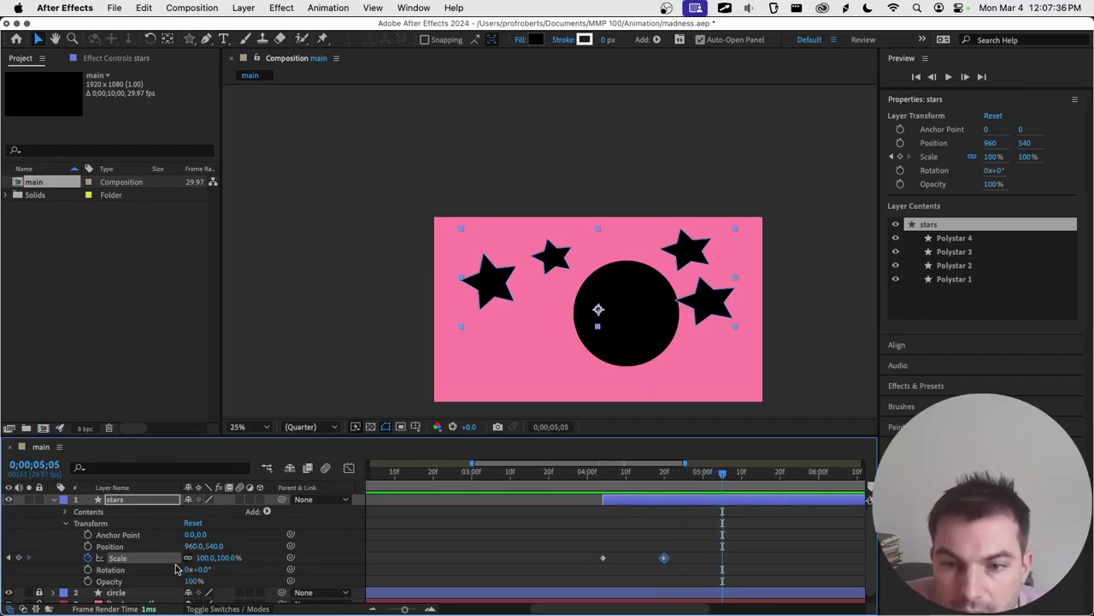
mouse_move(197, 569)
left_mouse_down()
mouse_move(472, 575)
mouse_move(214, 577)
left_mouse_up()
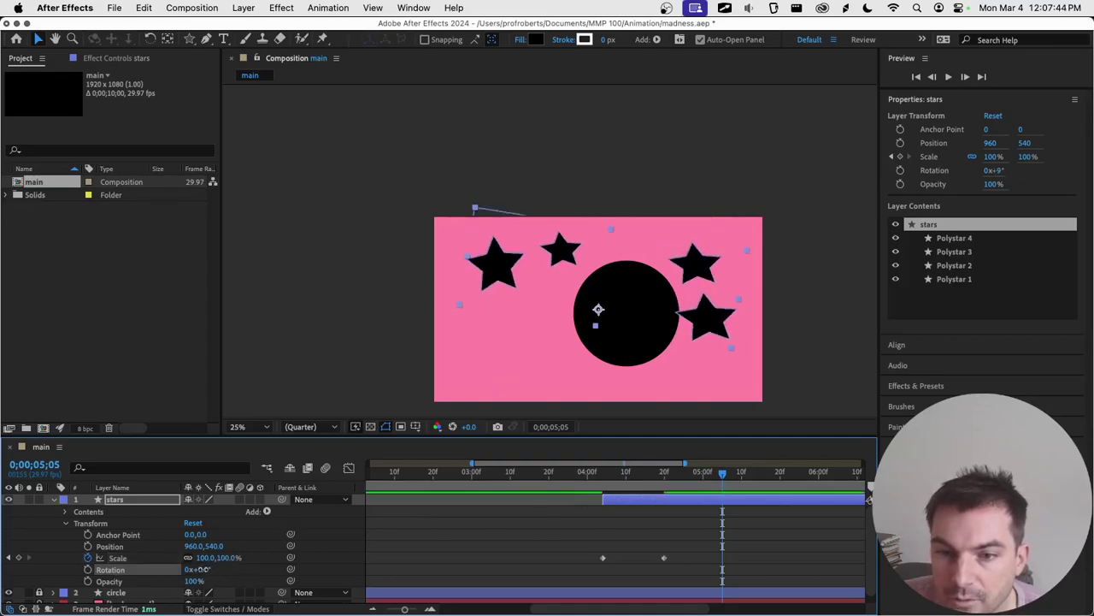
left_click(203, 569)
type("0")
key("Return")
left_click(88, 568)
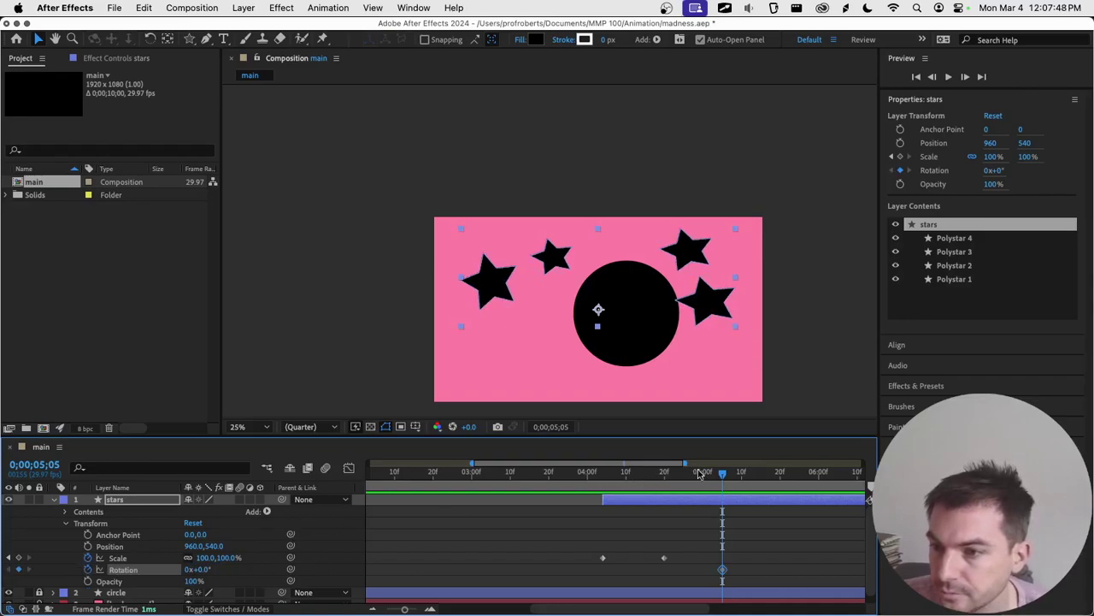
- Set the stars' Rotation to 10 revolutions at 0;00;05;17 and preview the spin from 0;00;05;04
left_click_drag(725, 477, 769, 476)
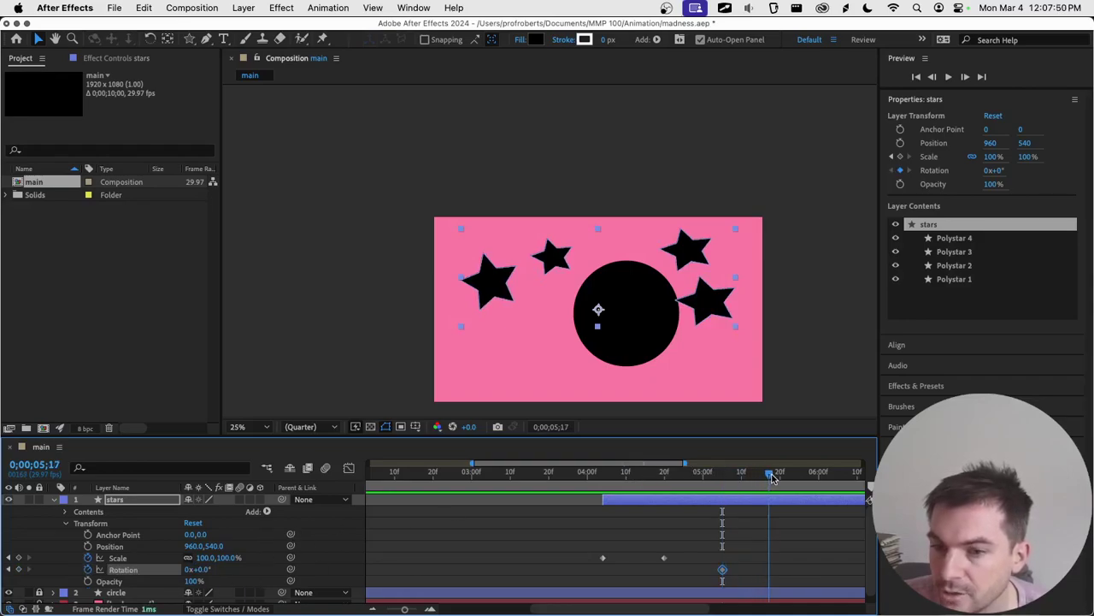
left_click_drag(200, 579, 202, 581)
key("super+z")
left_click(203, 585)
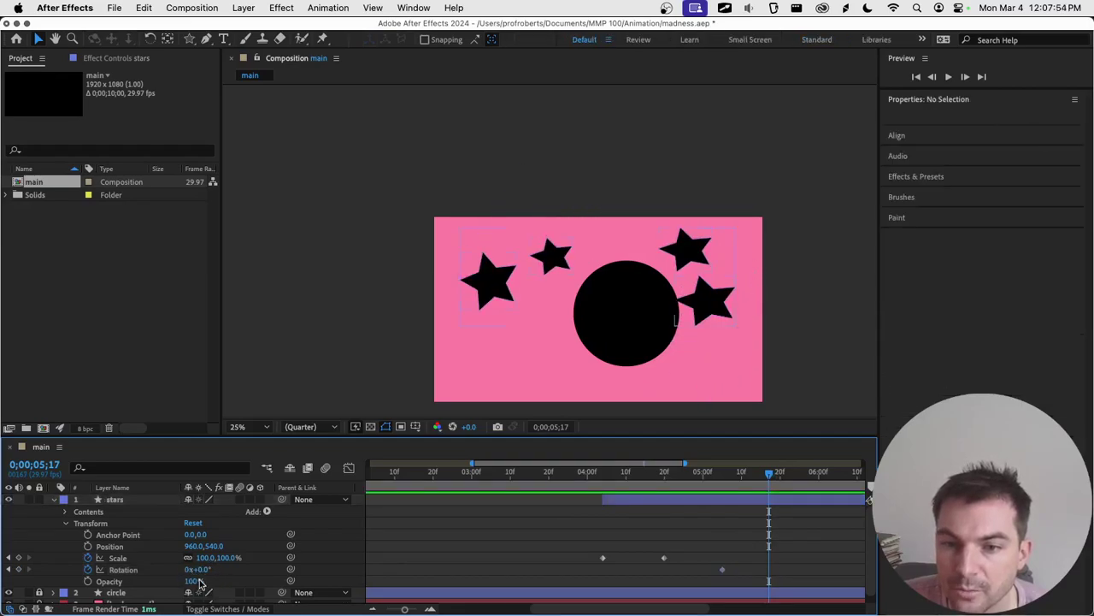
left_click(189, 572)
type("10")
key("Return")
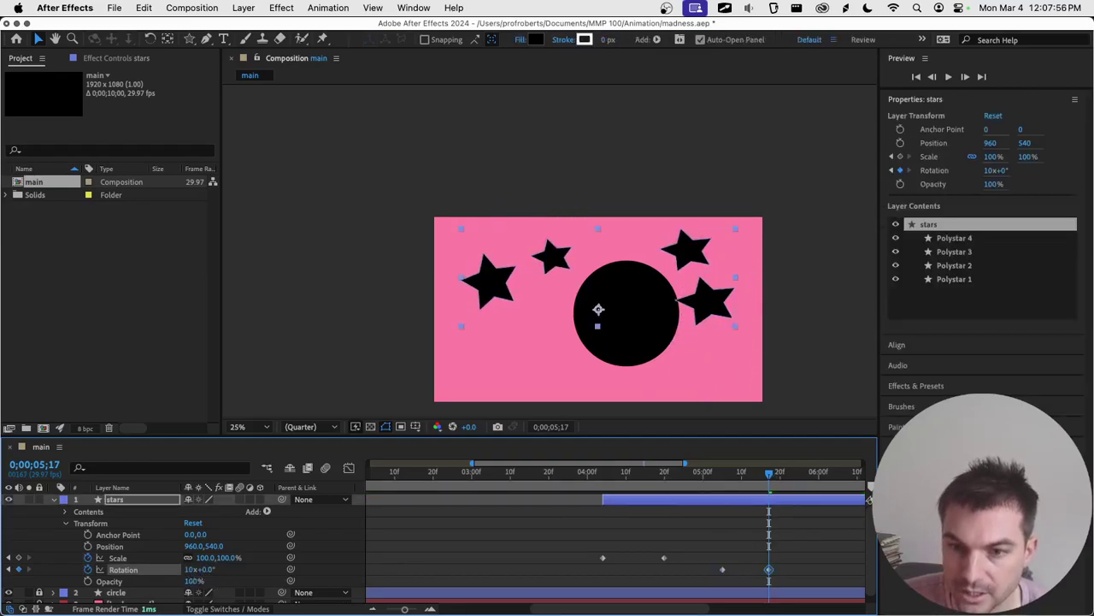
left_click(719, 473)
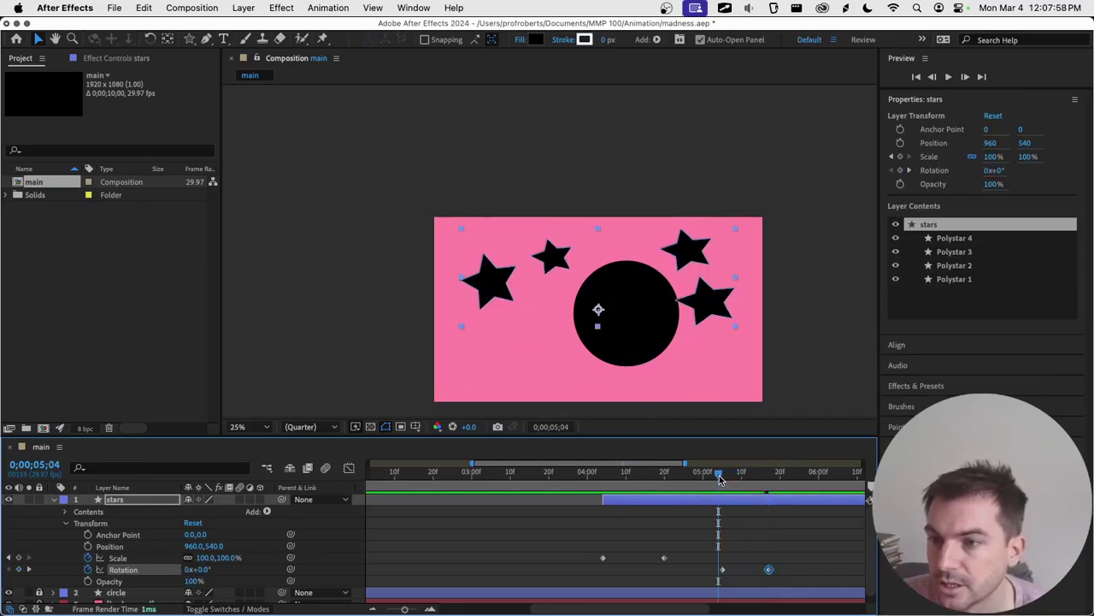
key("space")
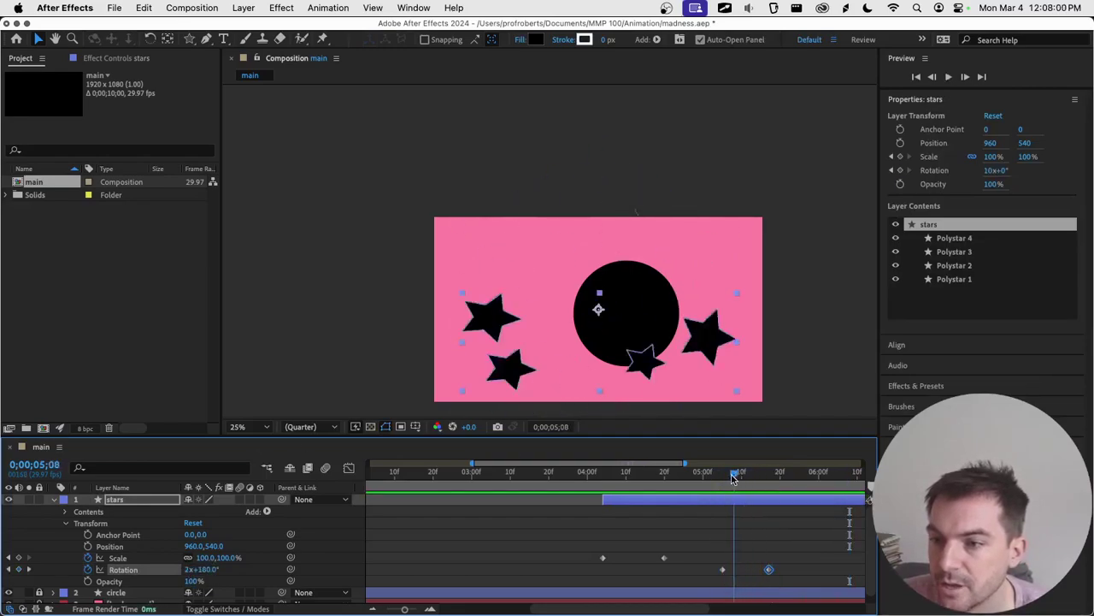
key("space")
- Move the stars' ending Rotation keyframe to 0;00;06;05 and preview the slower spin from 0;00;05;05
left_click_drag(769, 568, 838, 568)
left_click(722, 484)
key("space")
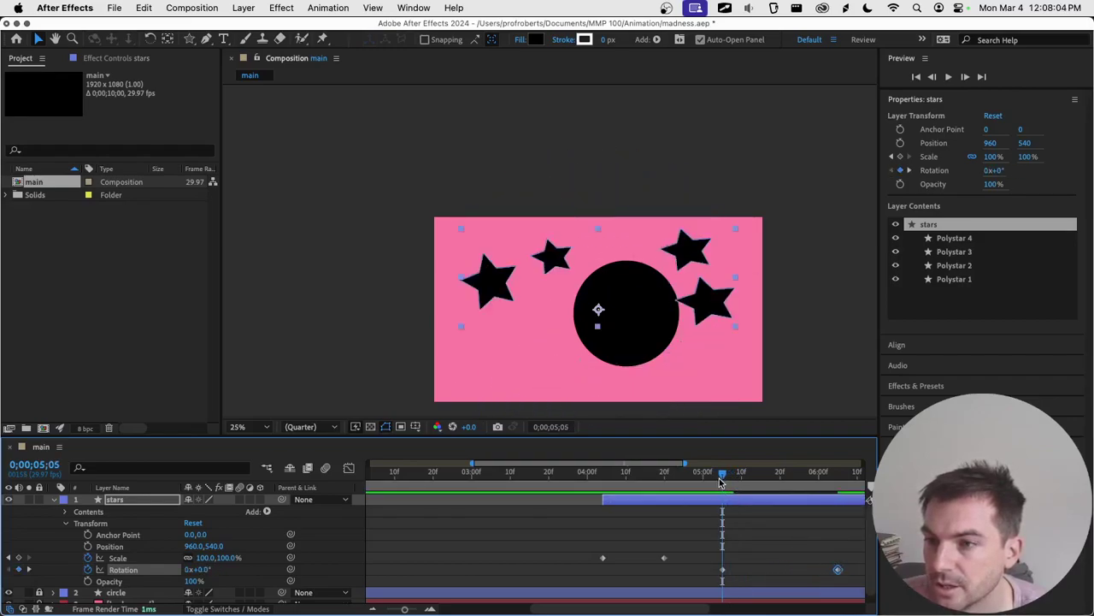
key("space")
scroll(643, 553, "right", 4)
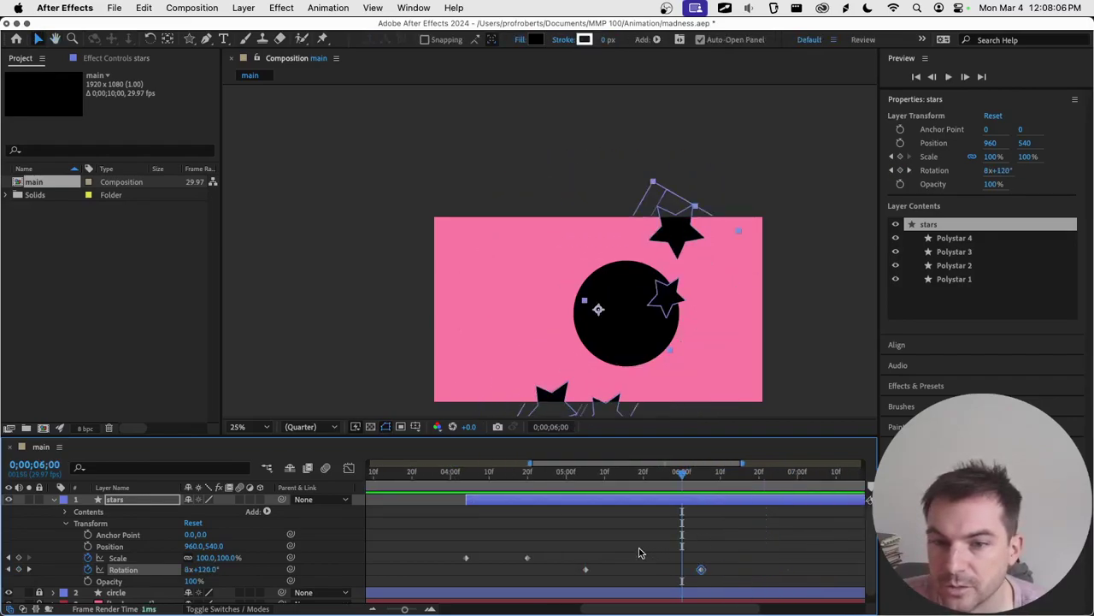
- Try a Rotation of 6 revolutions for the stars at 0;00;06;04, and undo that change
left_click_drag(685, 475, 703, 480)
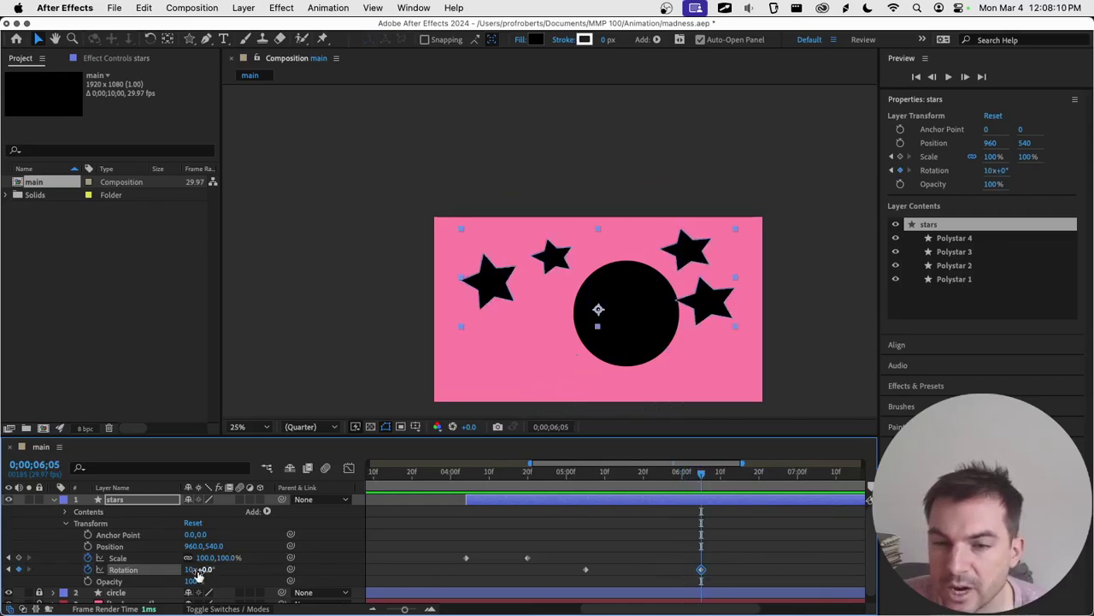
left_click(697, 479)
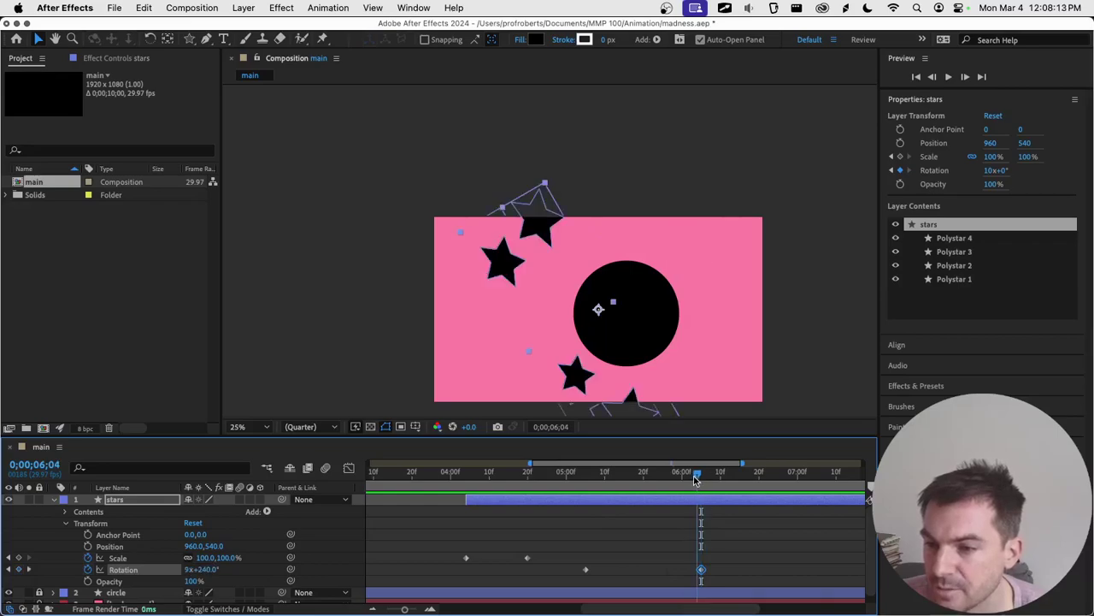
left_click(189, 570)
type("6")
key("Return")
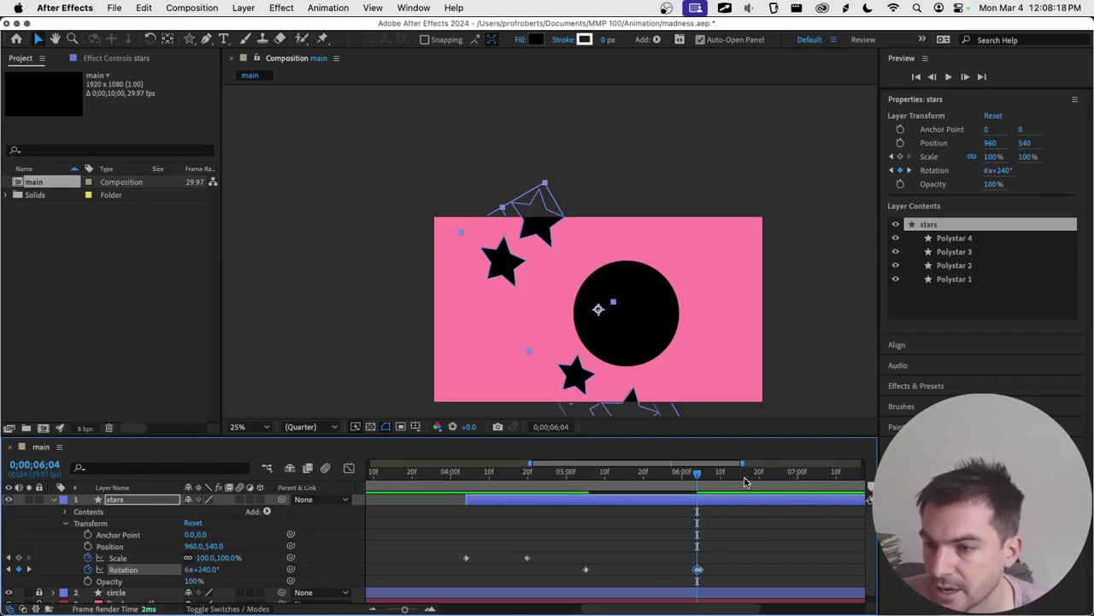
left_click_drag(530, 462, 604, 478)
key("super+z")
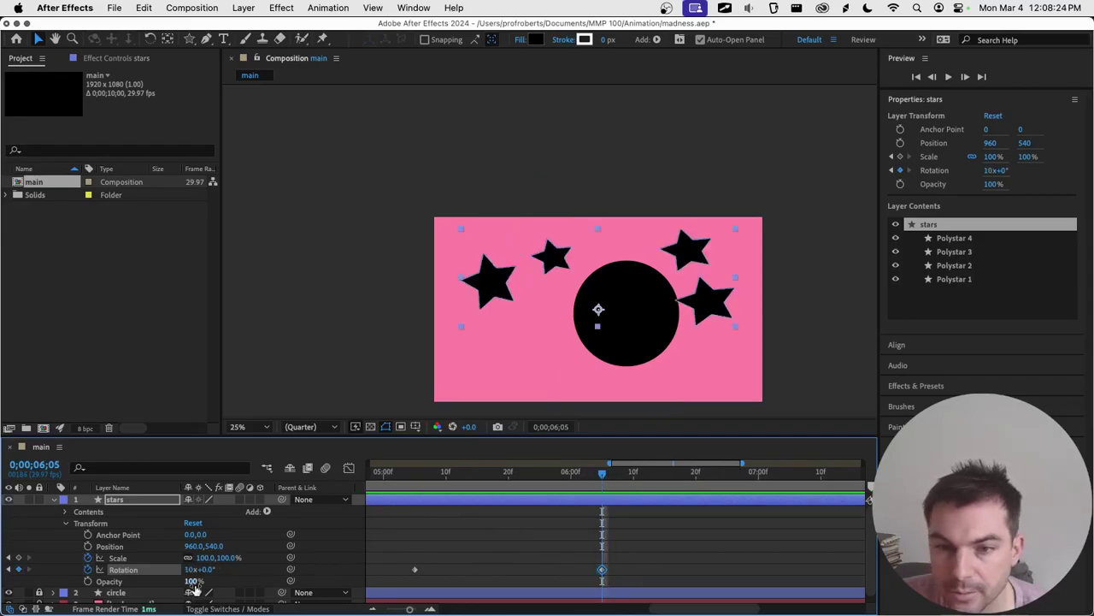
- Set the stars' Rotation keyframe at 0;00;06;05 to 5 revolutions and preview the spin from 0;00;05;01
left_click(187, 572)
left_click(189, 570)
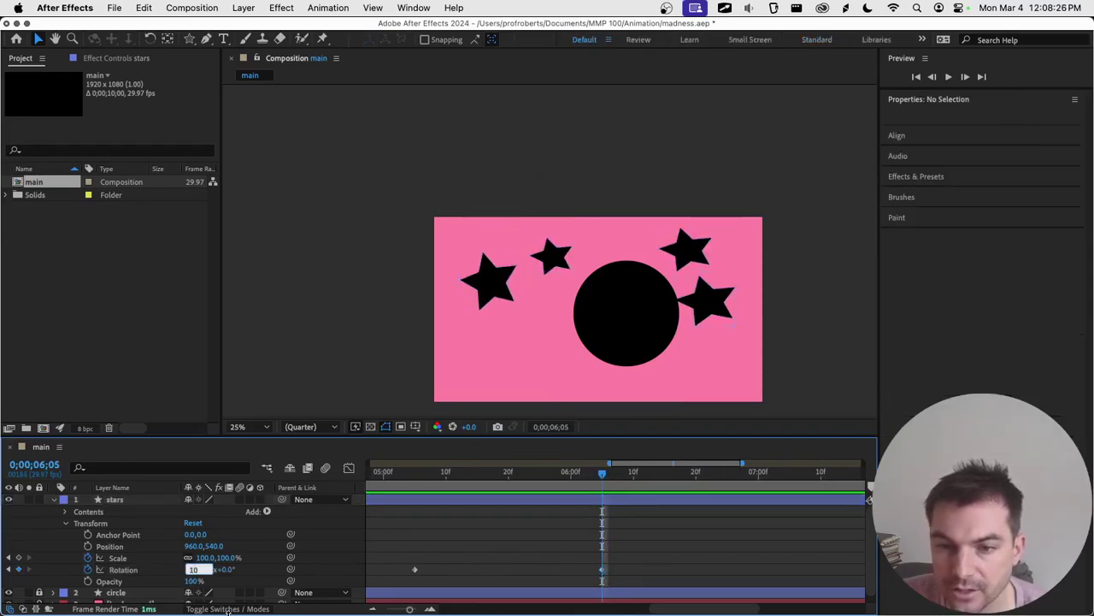
type("5")
key("Return")
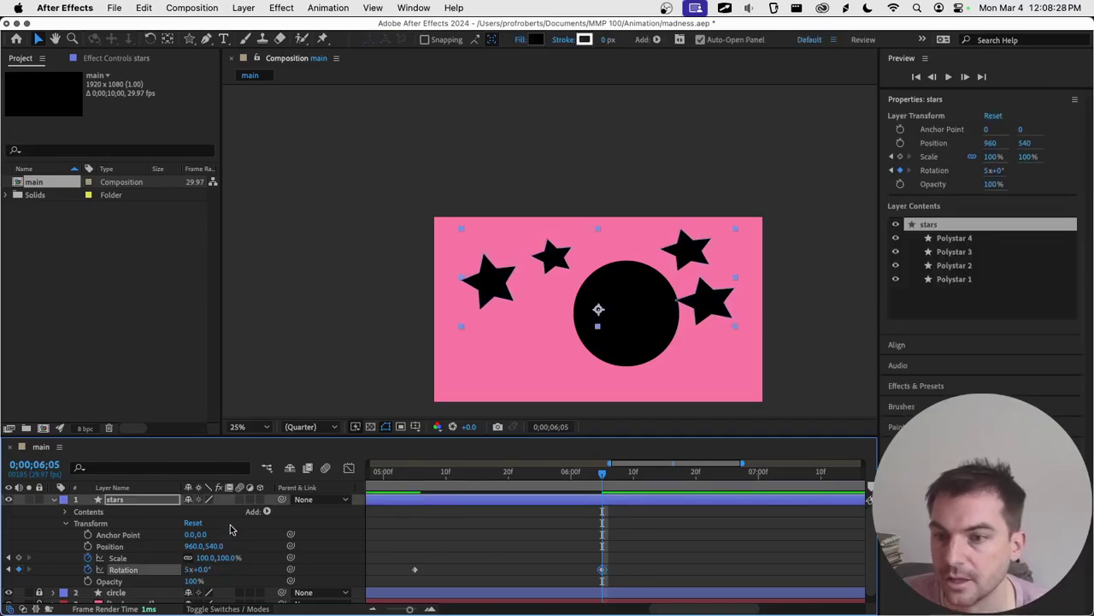
left_click(391, 476)
key("space")
key("space")
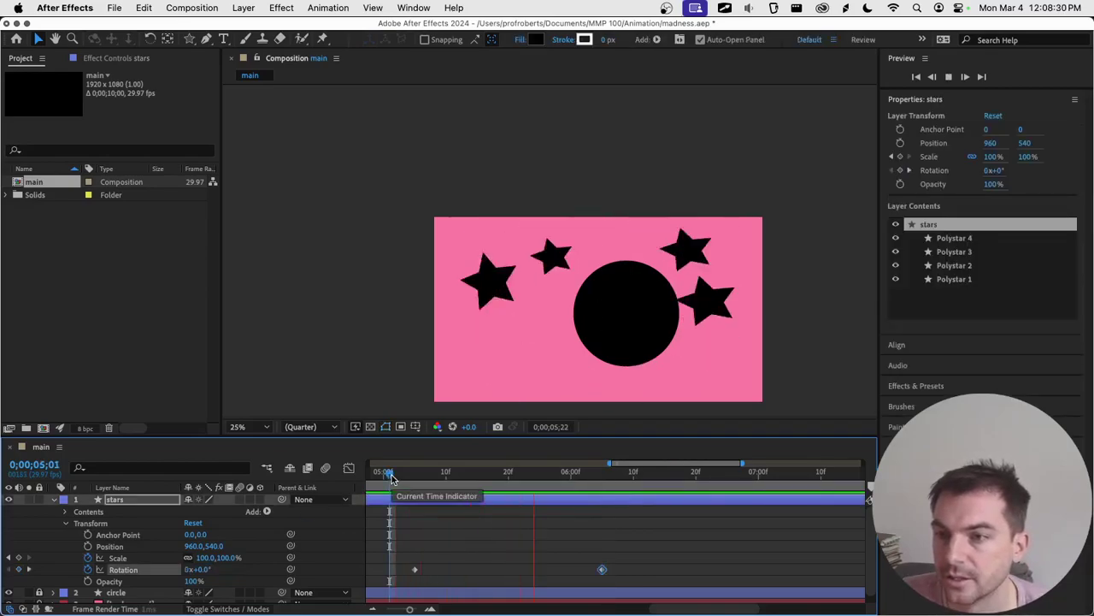
- Preview the stars' growth and rotation together from 0;00;03;25
left_click_drag(607, 462, 495, 463)
left_click(489, 474)
key("space")
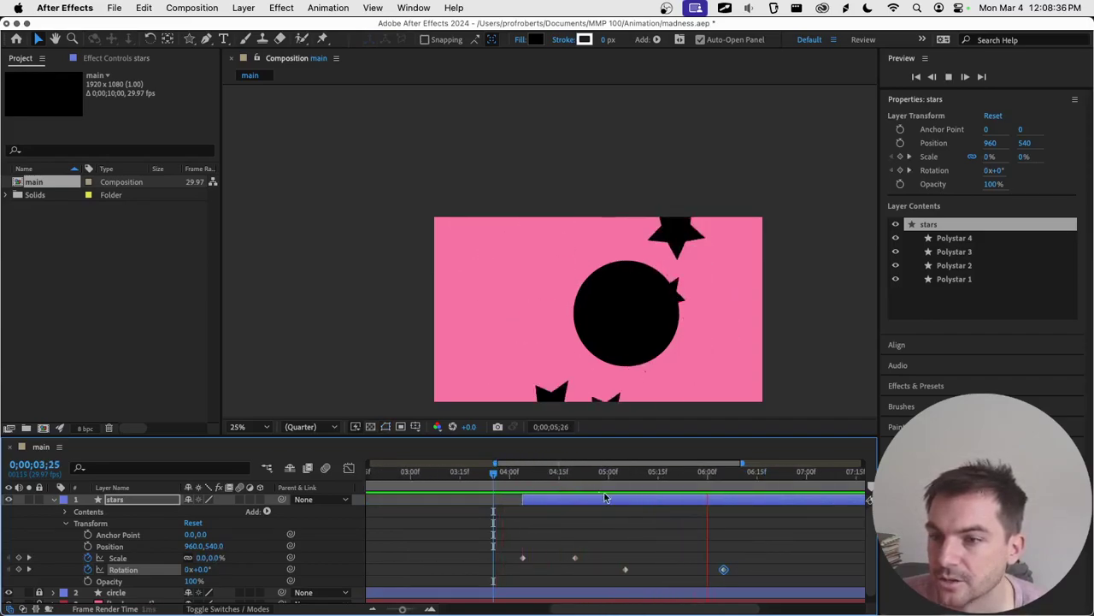
key("space")
- Overlap the stars' growth and spin by moving the first Rotation keyframe to about 0;00;04;10 and the ending Scale keyframe to about 0;00;04;28, and preview
left_click_drag(625, 569, 601, 559)
left_click_drag(489, 471, 482, 474)
key("space")
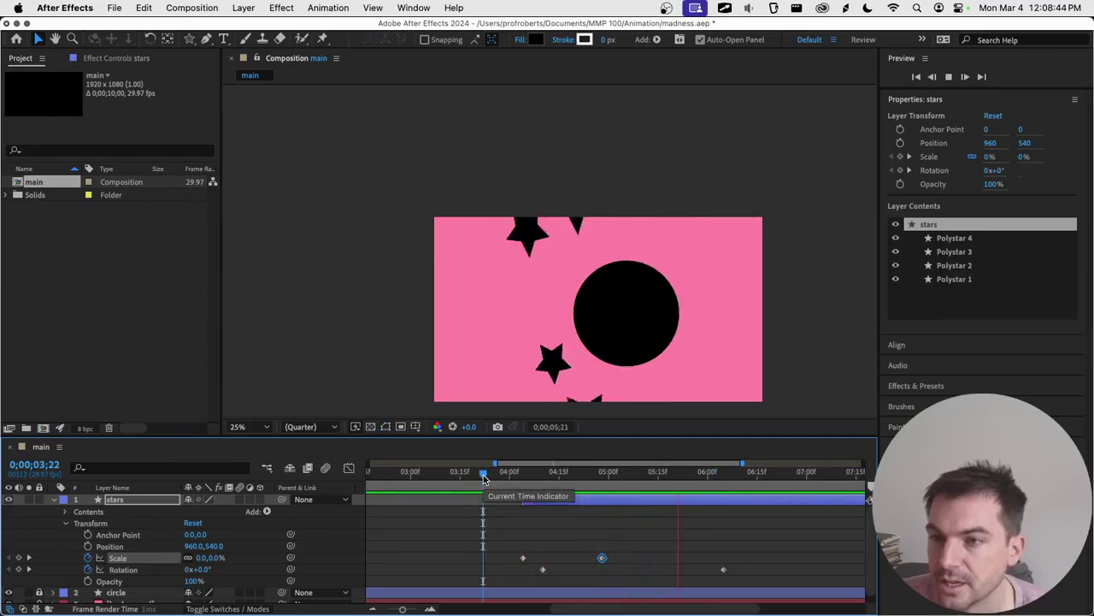
key("space")
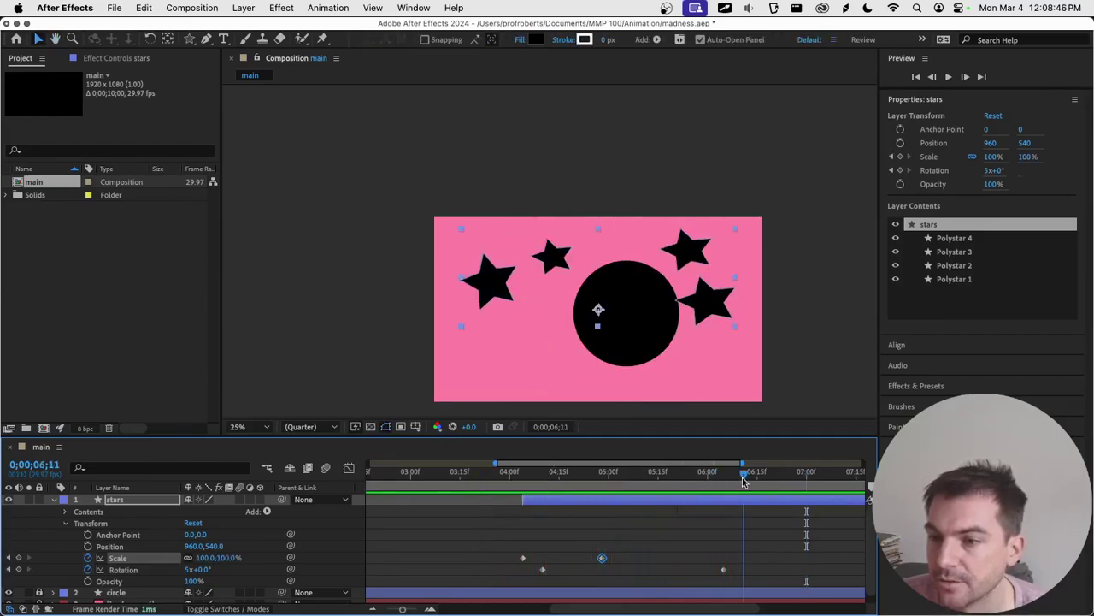
- Go to the end of the stars' rotation at 0;00;06;05 and collapse the stars layer's properties
left_click(724, 475)
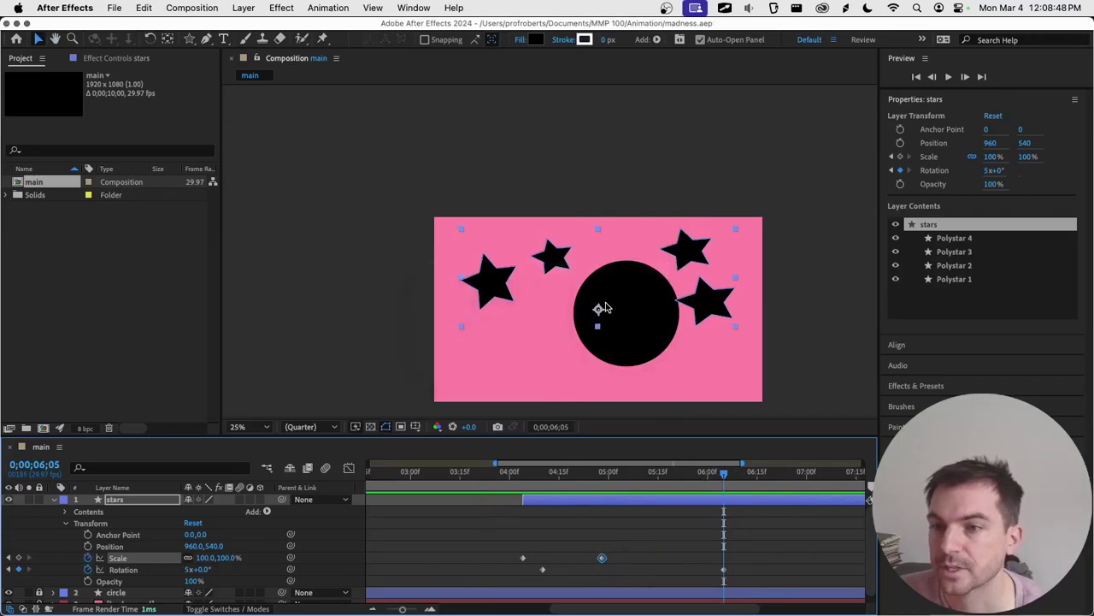
scroll(604, 306, "up", 3)
scroll(568, 254, "down", 1)
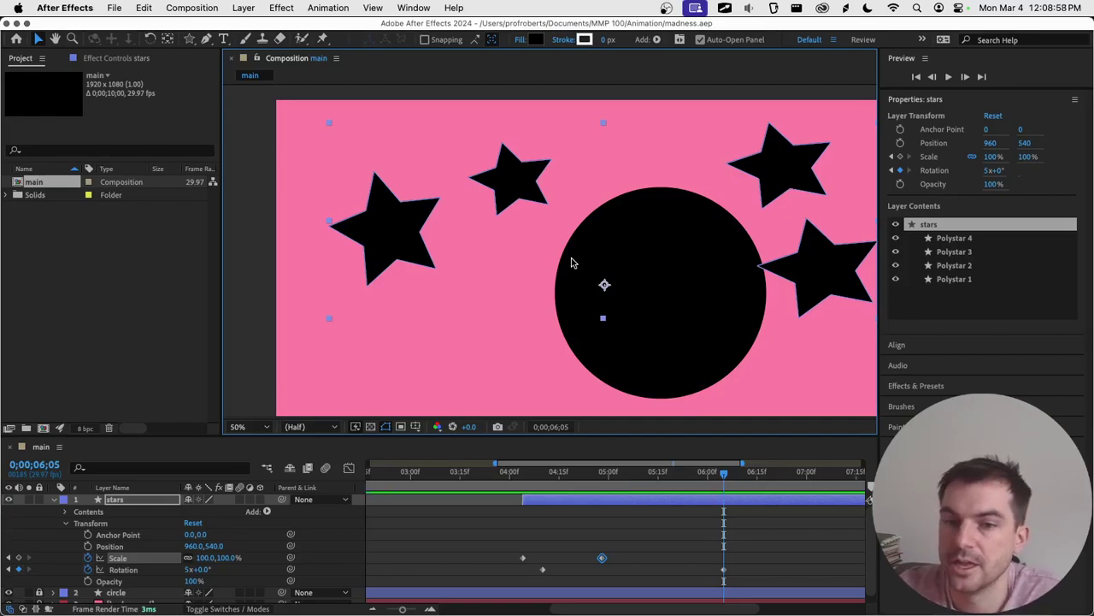
left_click(52, 502)
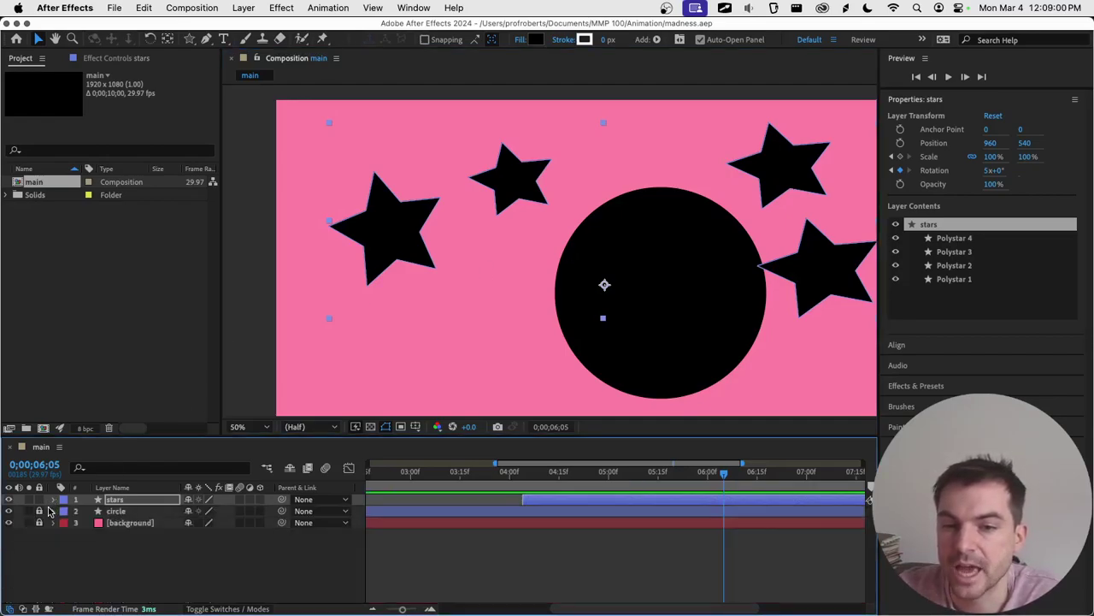